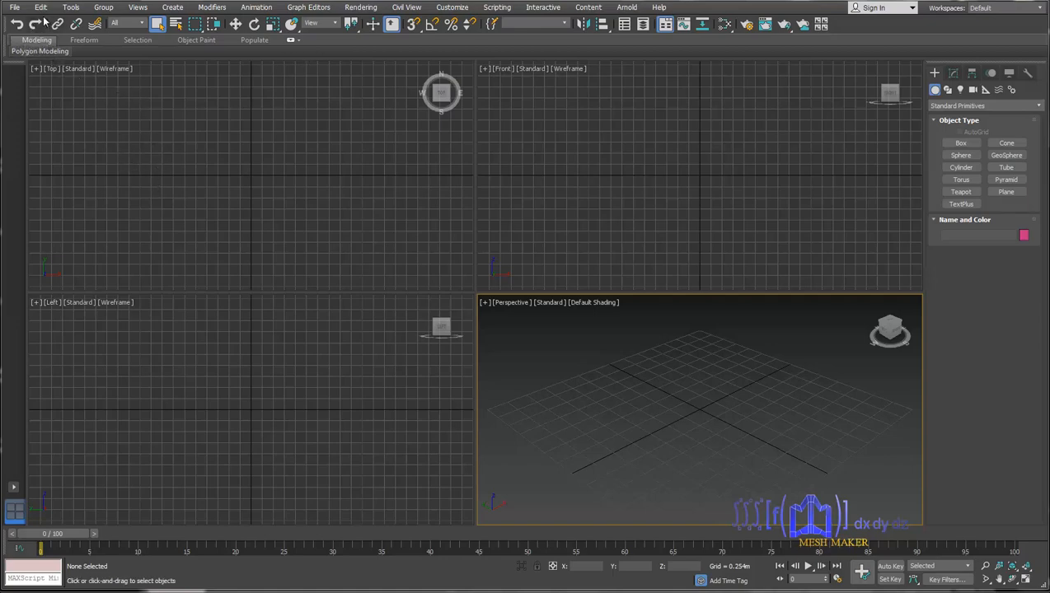
- Examine the available commands for creating, opening, importing and exporting scenes, setting preferences, and transforming or selecting objects
left_click(15, 7)
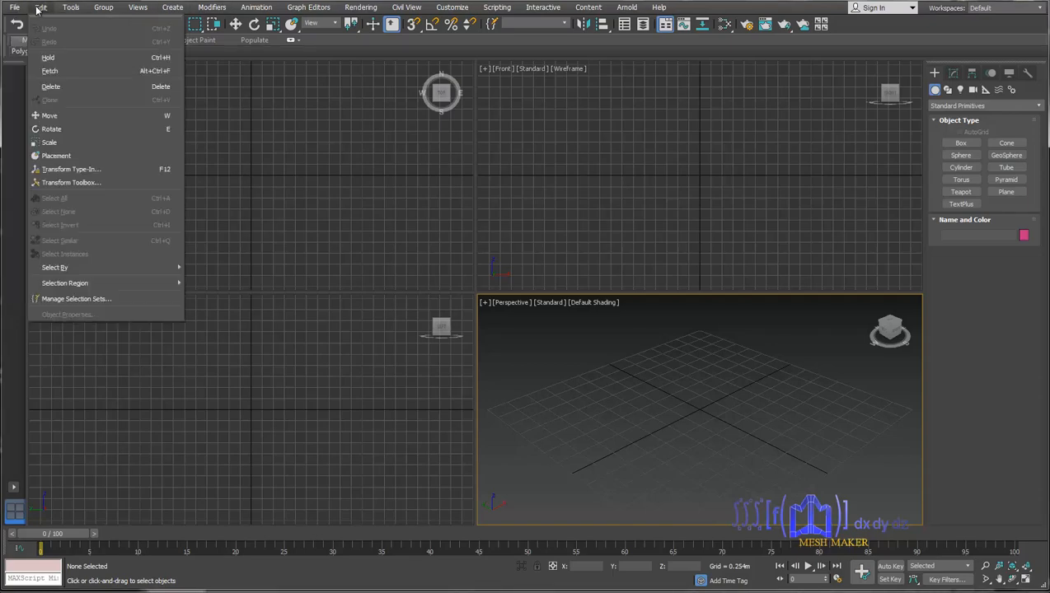
mouse_move(67, 8)
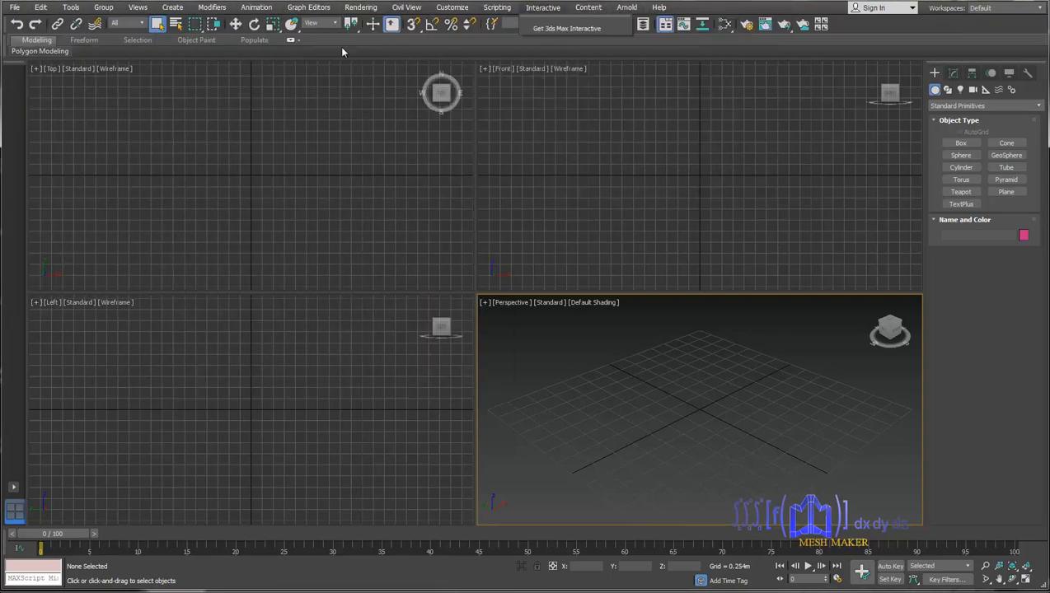
mouse_move(169, 8)
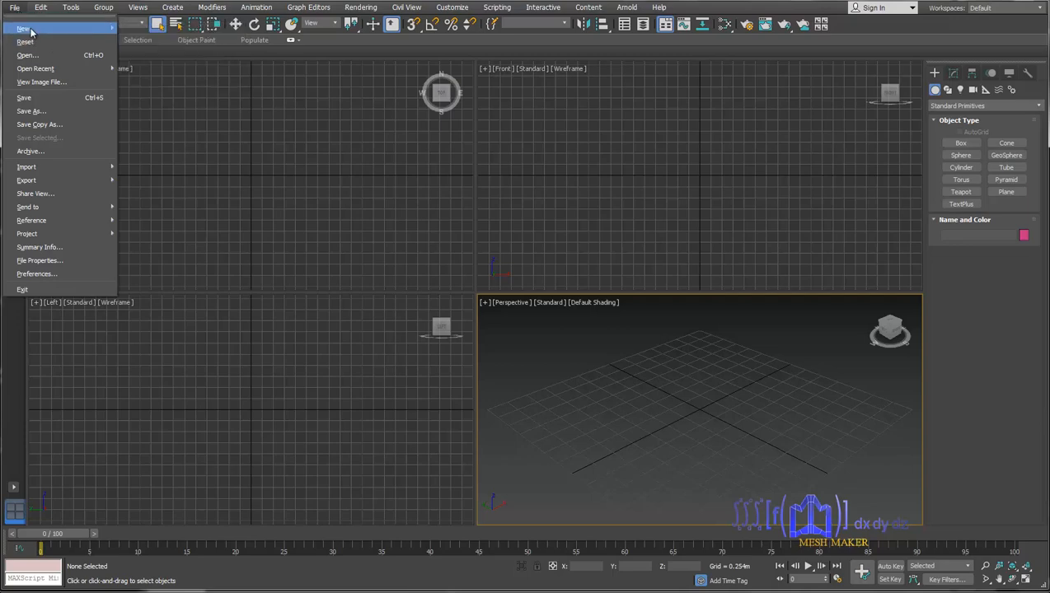
mouse_move(31, 31)
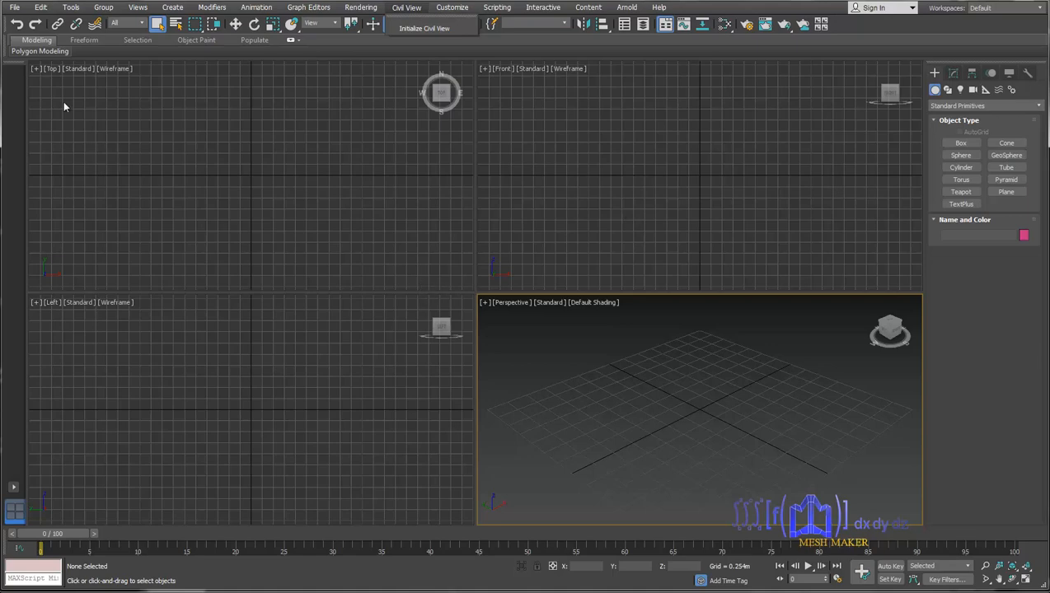
left_click(15, 8)
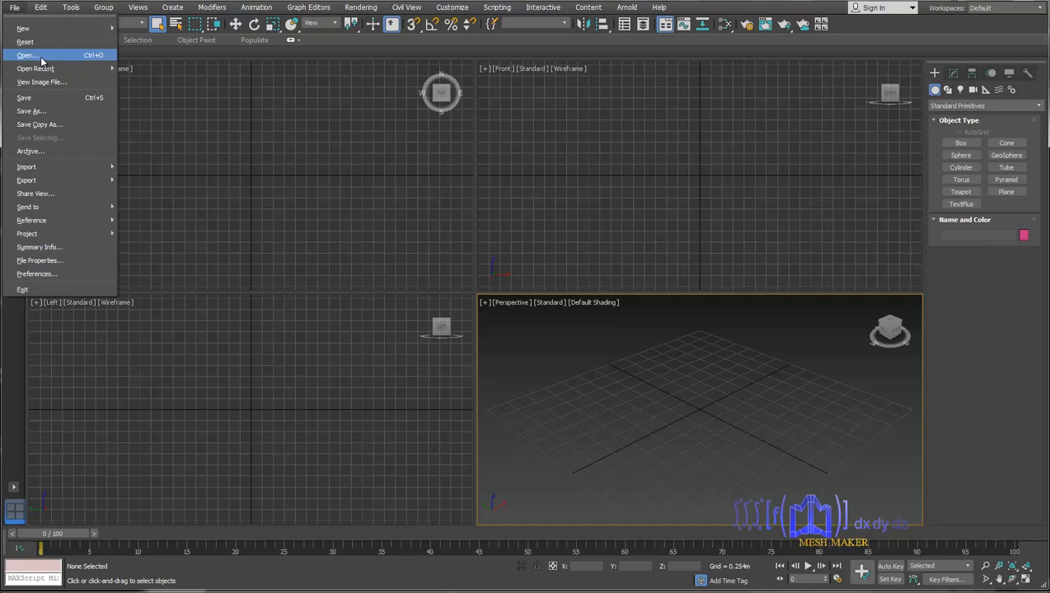
mouse_move(42, 70)
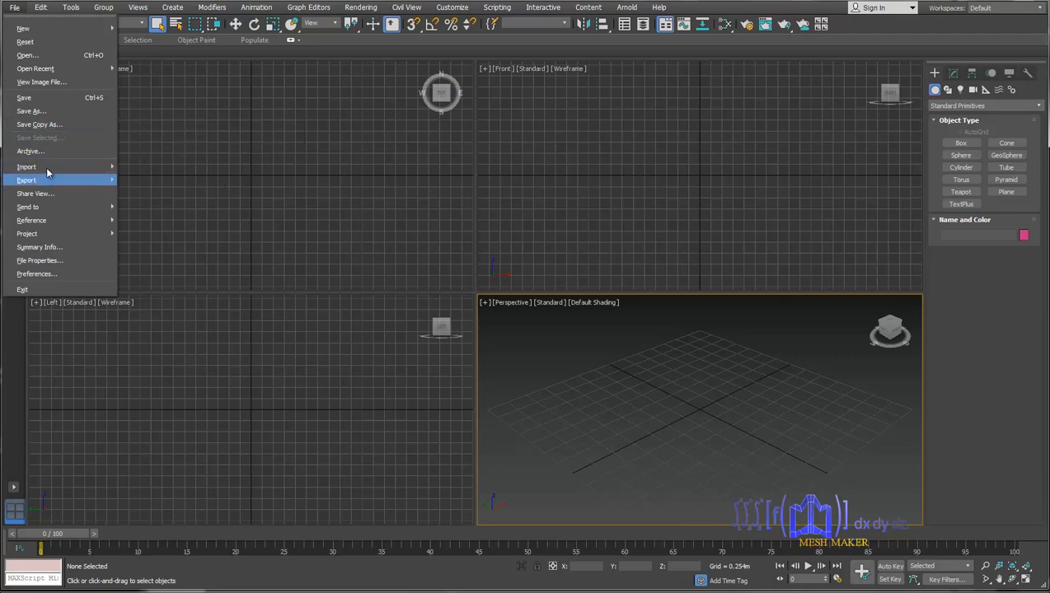
mouse_move(54, 168)
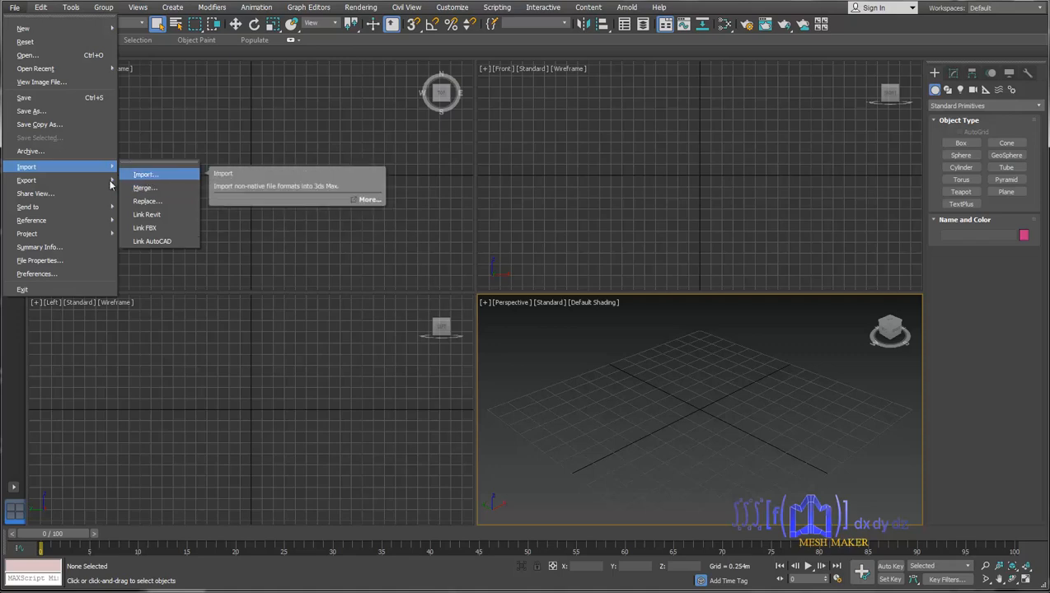
mouse_move(69, 185)
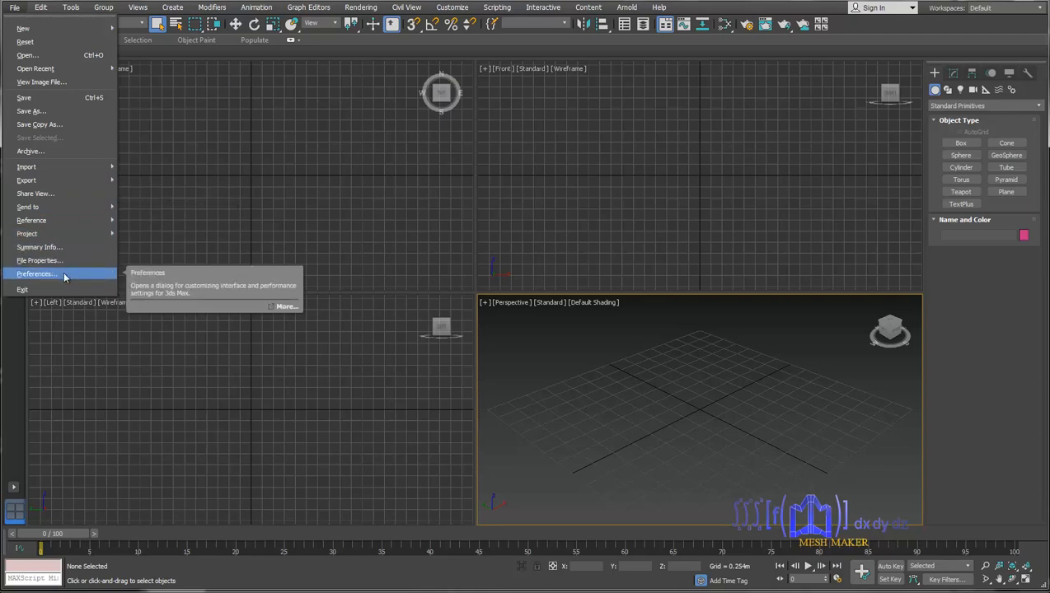
left_click(218, 187)
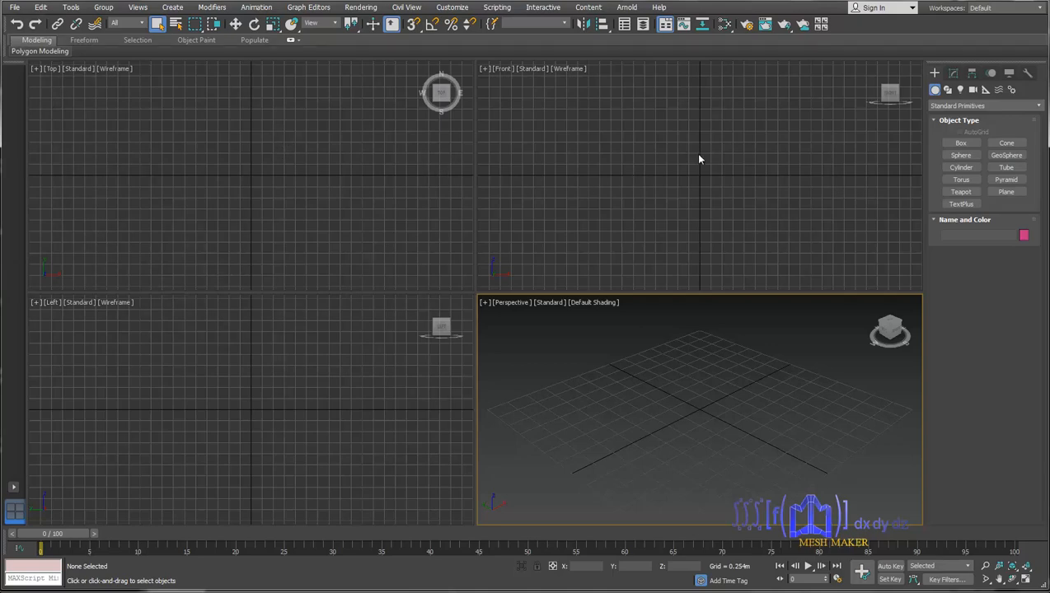
left_click(41, 8)
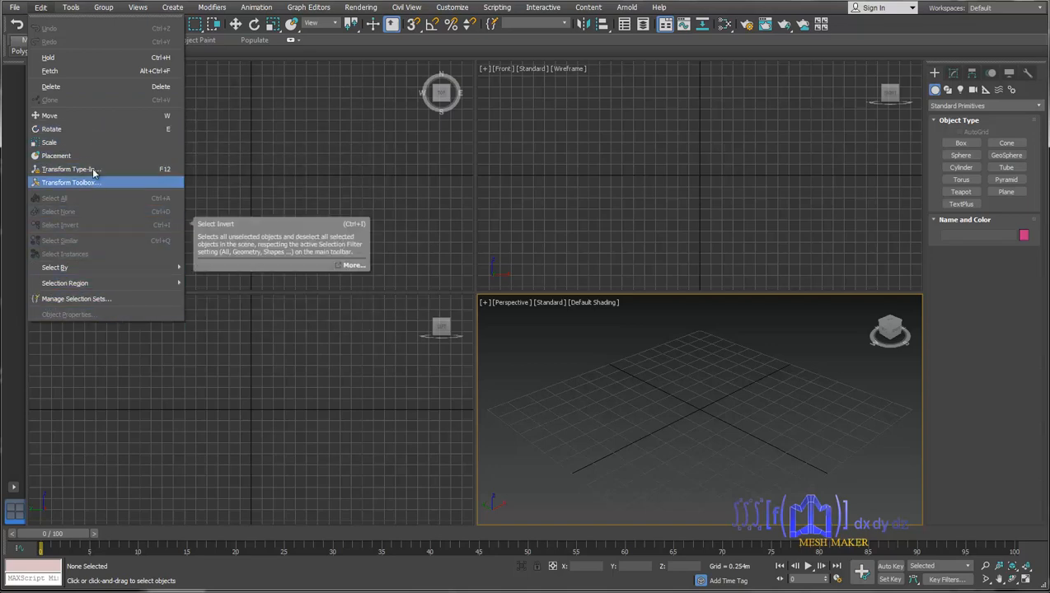
- Open the Scene Explorer, reposition its window over the Top and Left viewports for viewing, and close it
mouse_move(71, 9)
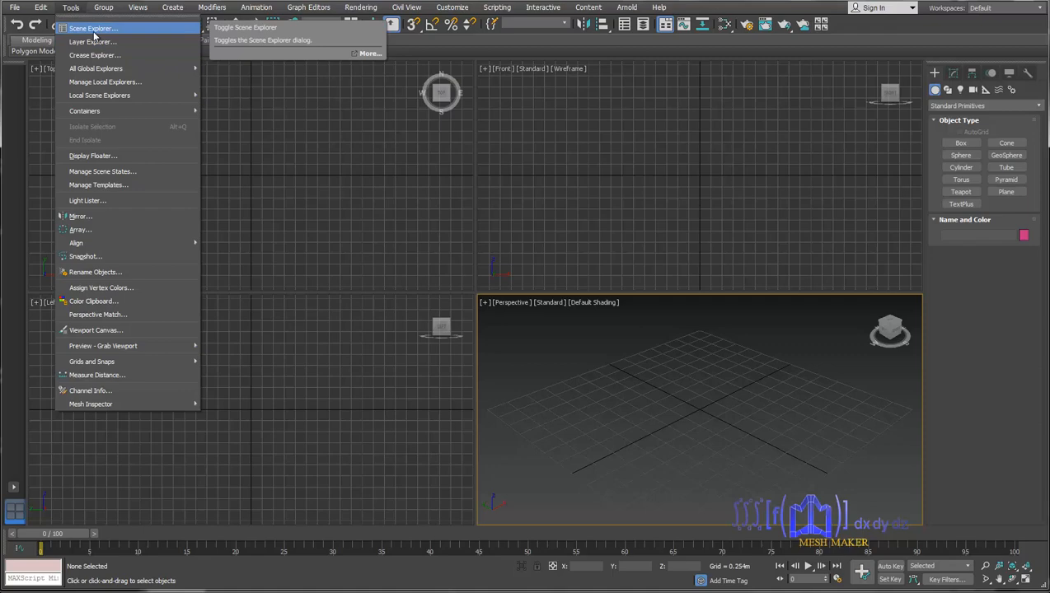
left_click(100, 32)
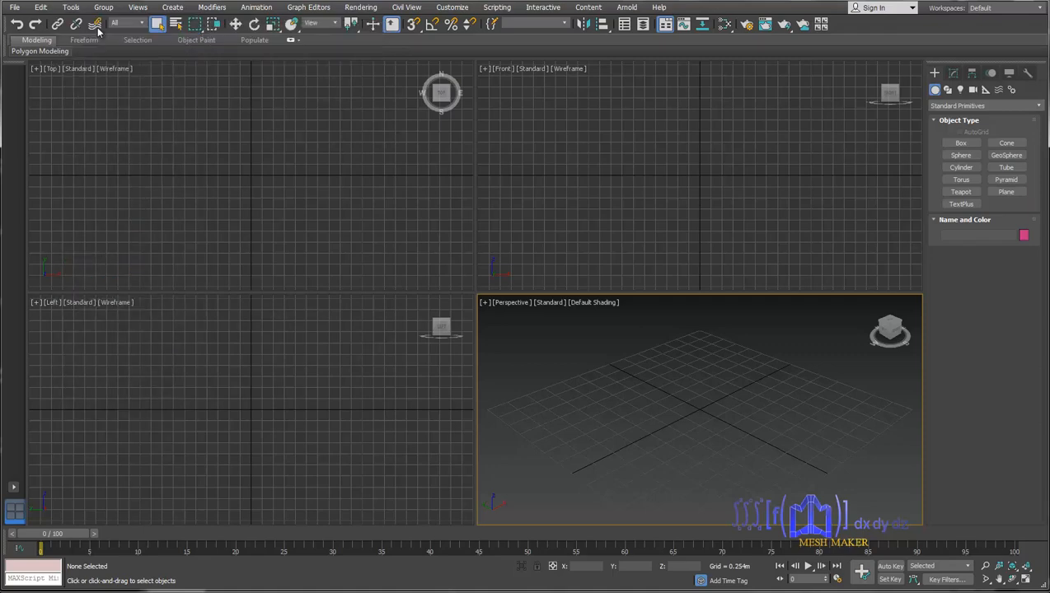
left_click_drag(77, 14, 447, 85)
left_click_drag(330, 153, 214, 125)
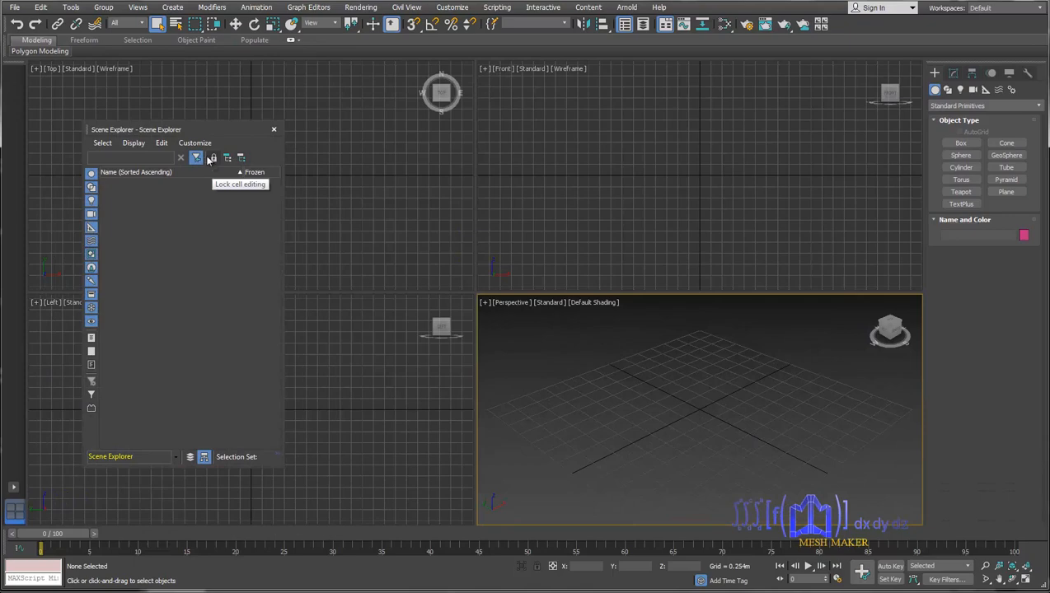
left_click_drag(200, 131, 242, 128)
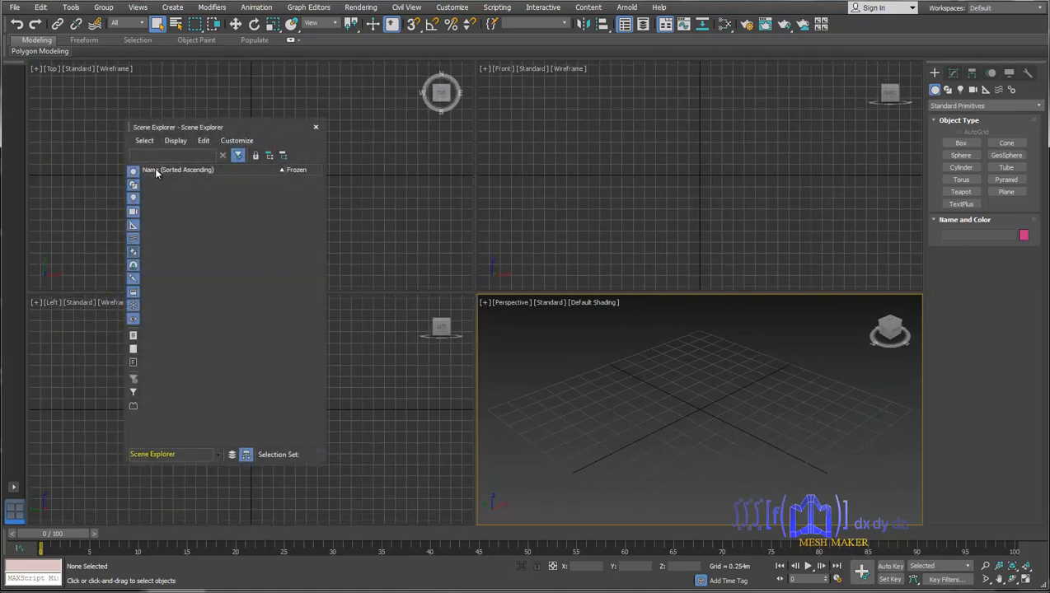
left_click_drag(191, 127, 151, 118)
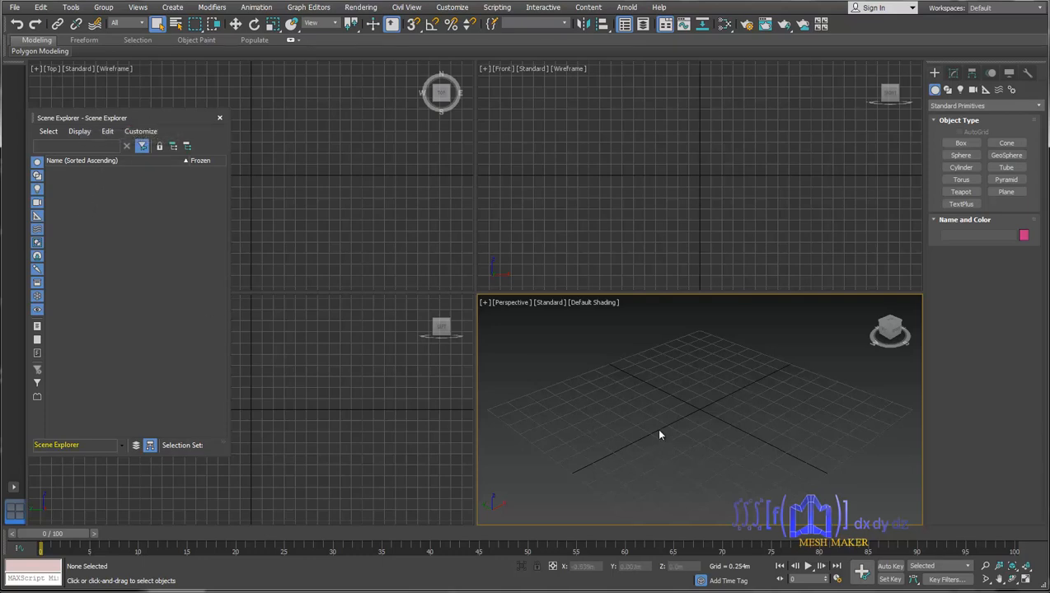
left_click(219, 119)
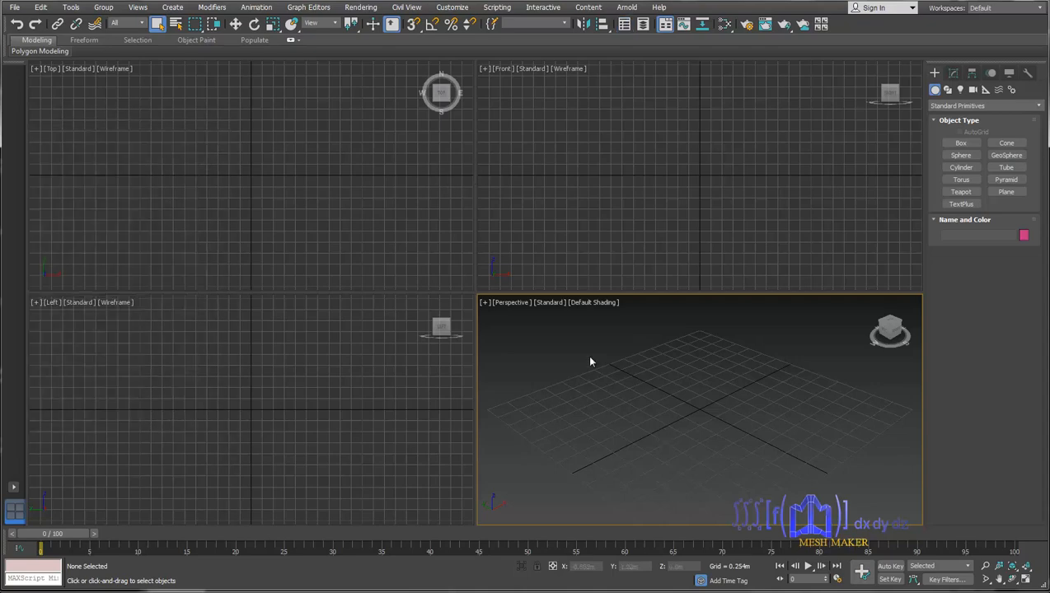
- Reopen the Scene Explorer, shift its window slightly within the viewports, and close it again
left_click(71, 7)
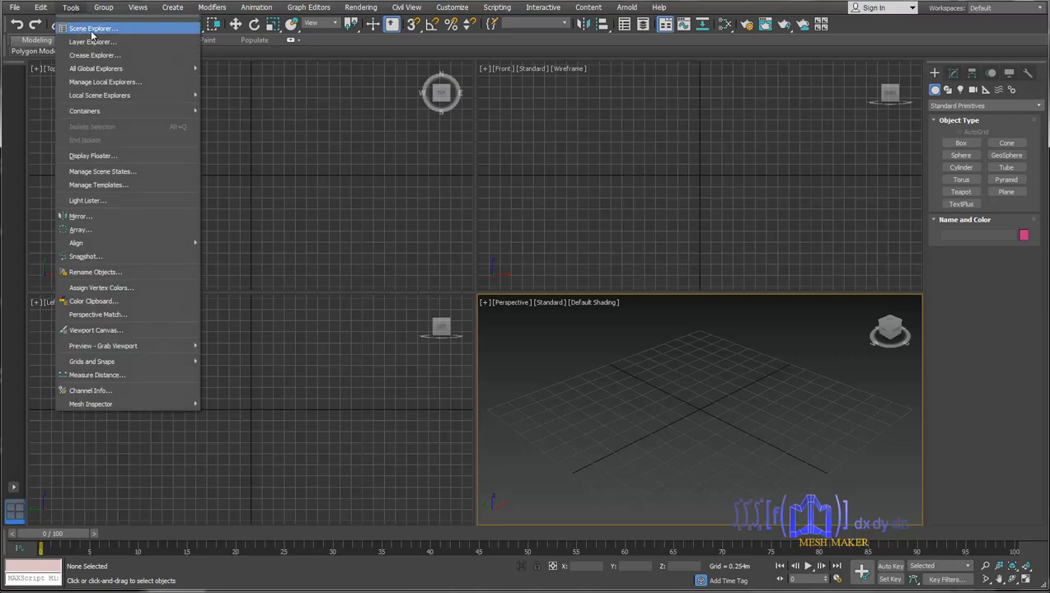
left_click(92, 30)
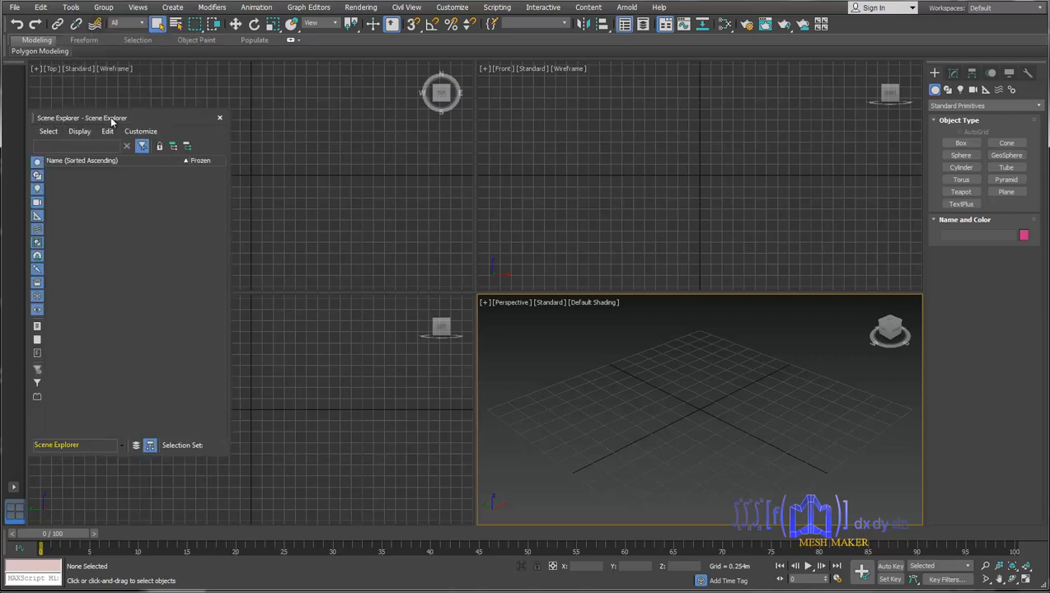
left_click_drag(83, 116, 134, 129)
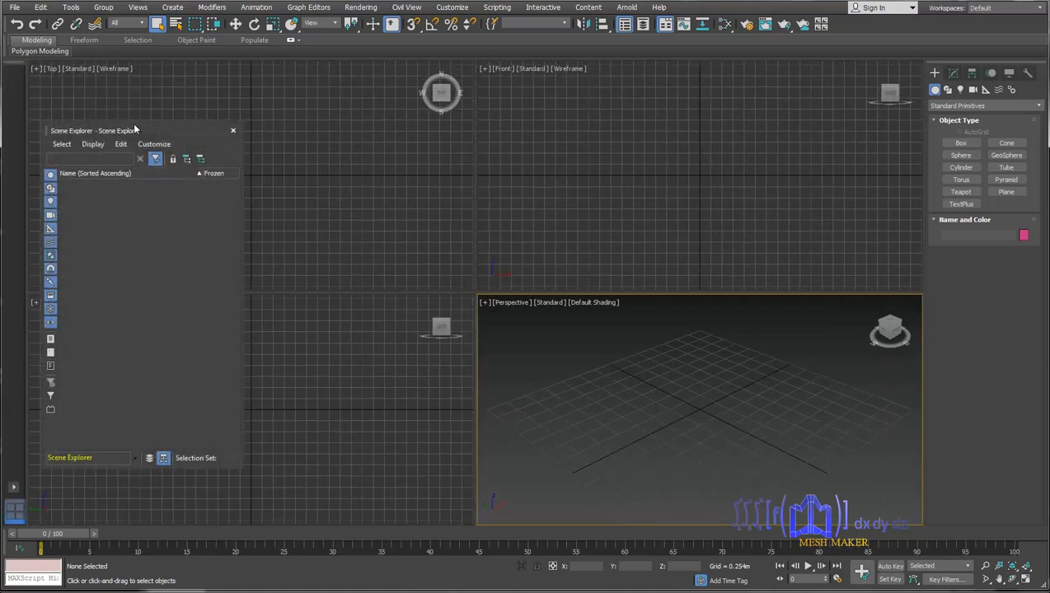
left_click(233, 133)
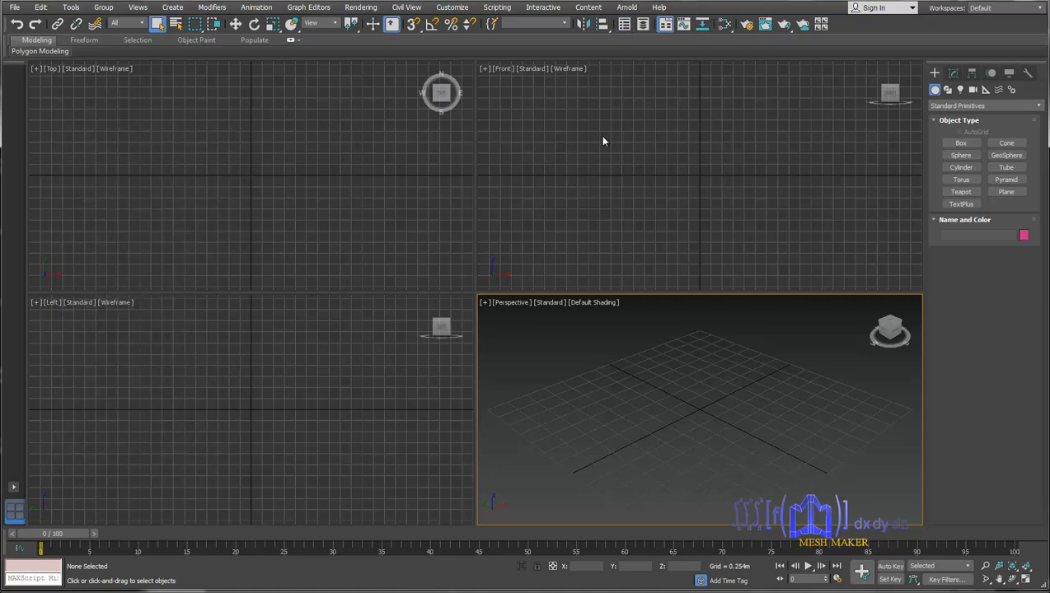
- Open the Display Floater, reposition it to view its Hide/Freeze options, and close it
left_click(74, 8)
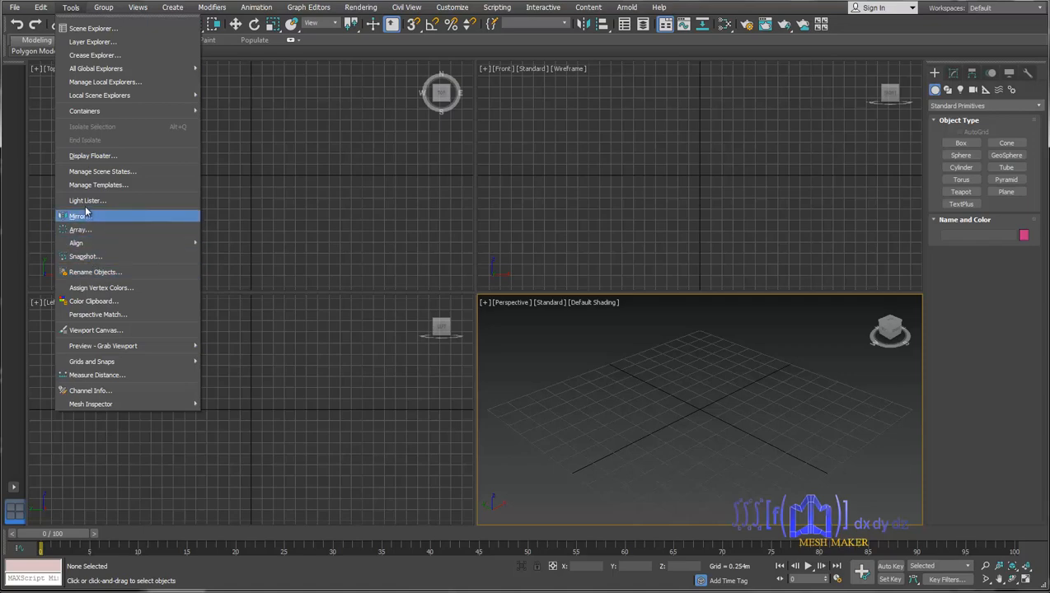
left_click(107, 157)
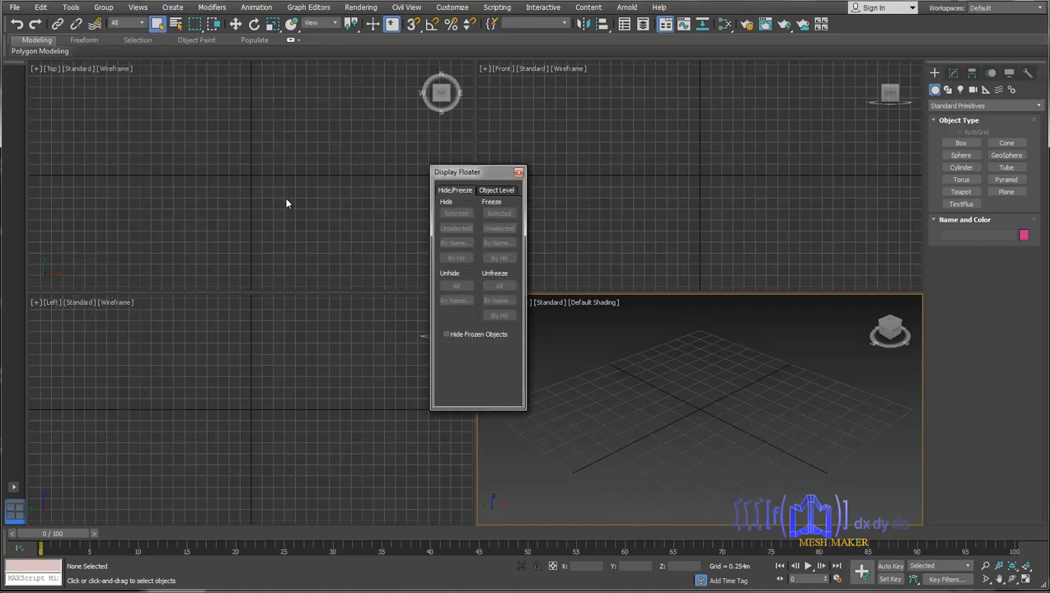
left_click_drag(445, 175, 485, 161)
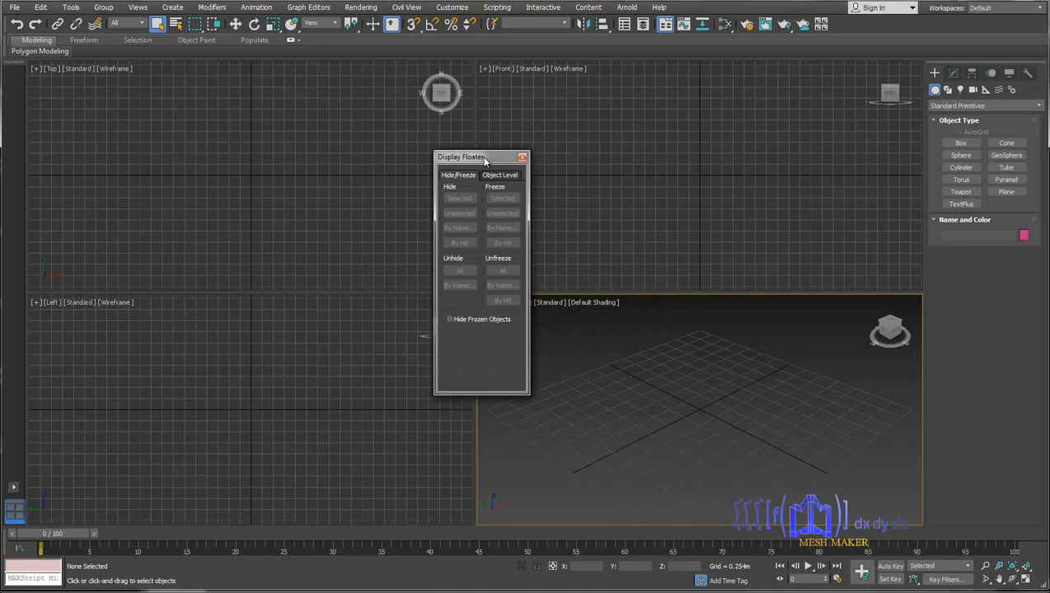
left_click_drag(485, 160, 602, 192)
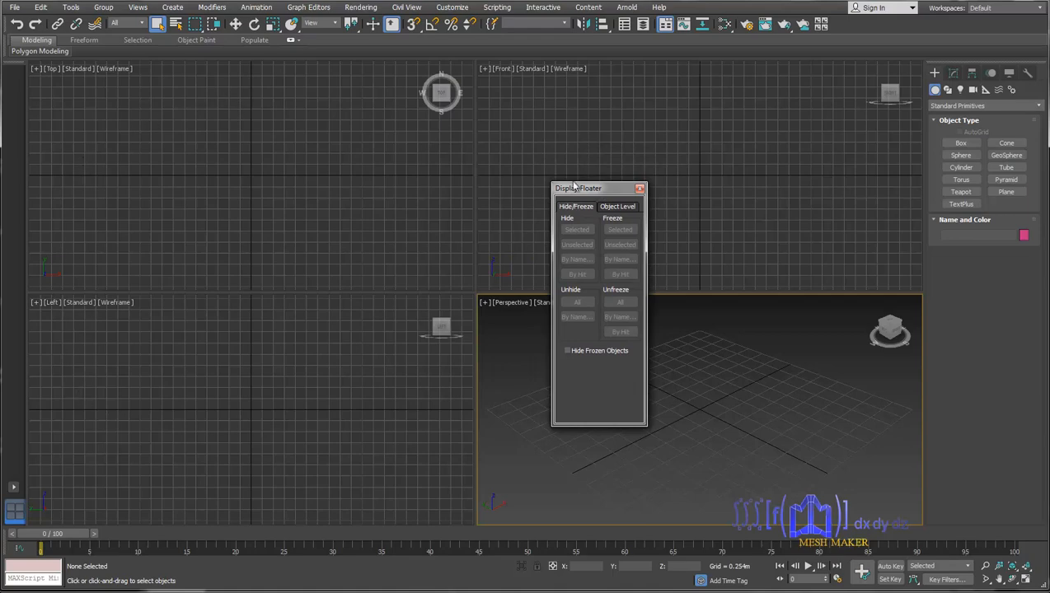
left_click_drag(575, 188, 558, 171)
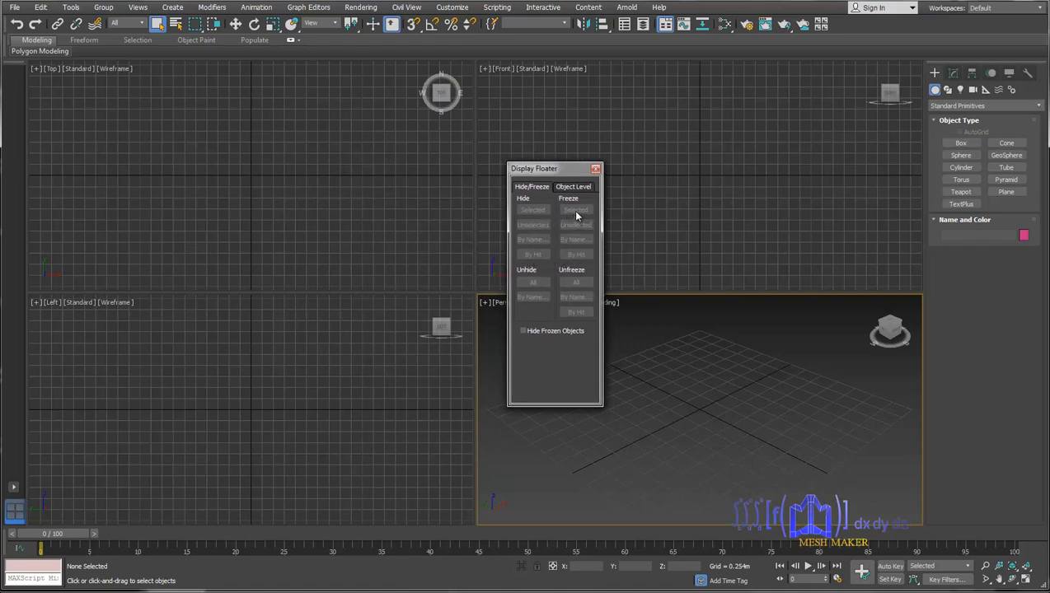
left_click_drag(557, 173, 622, 153)
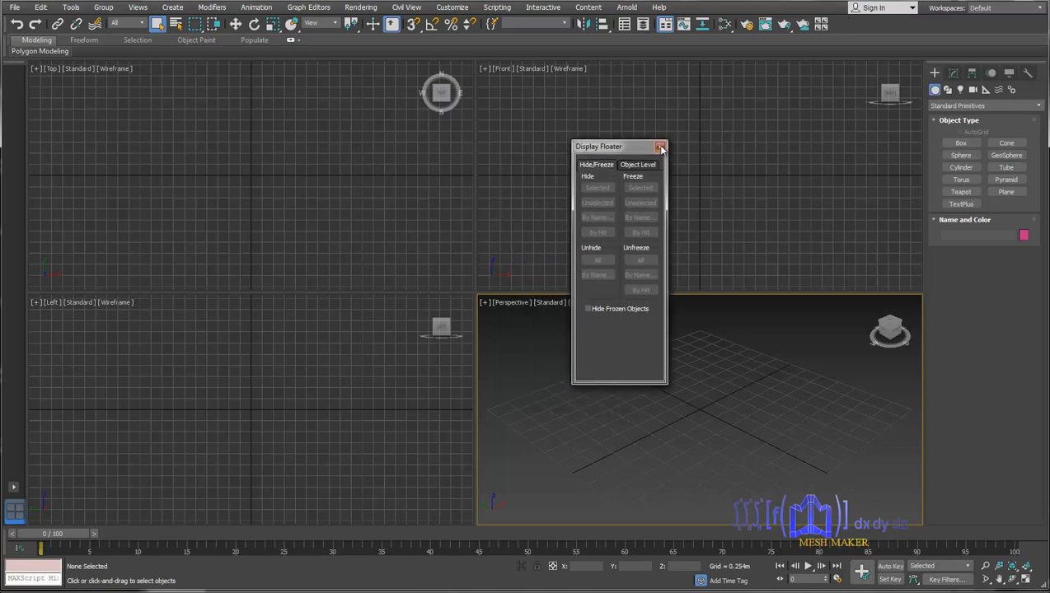
left_click(659, 147)
left_click(70, 8)
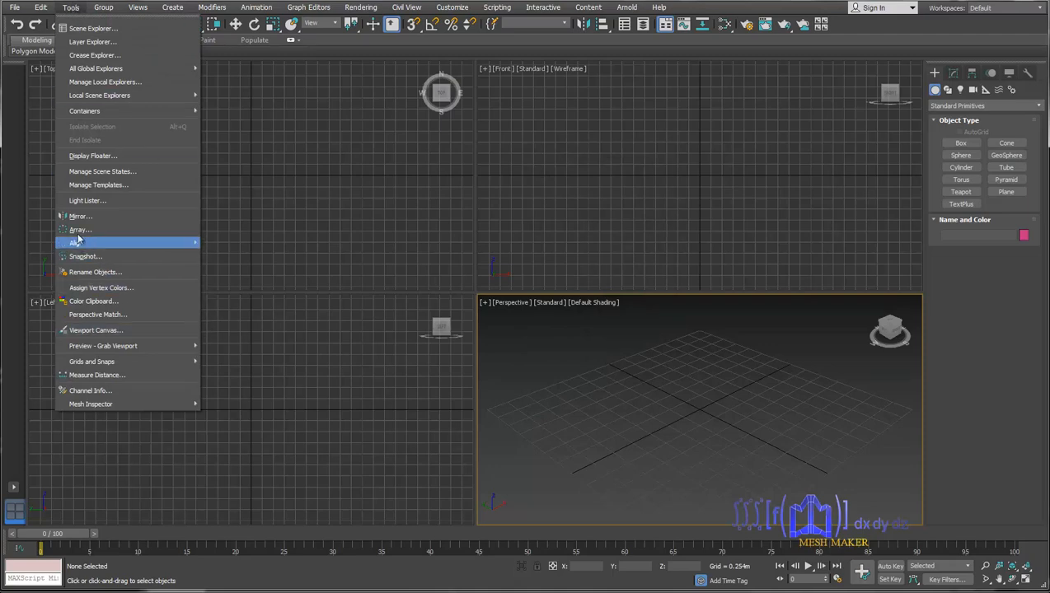
mouse_move(97, 243)
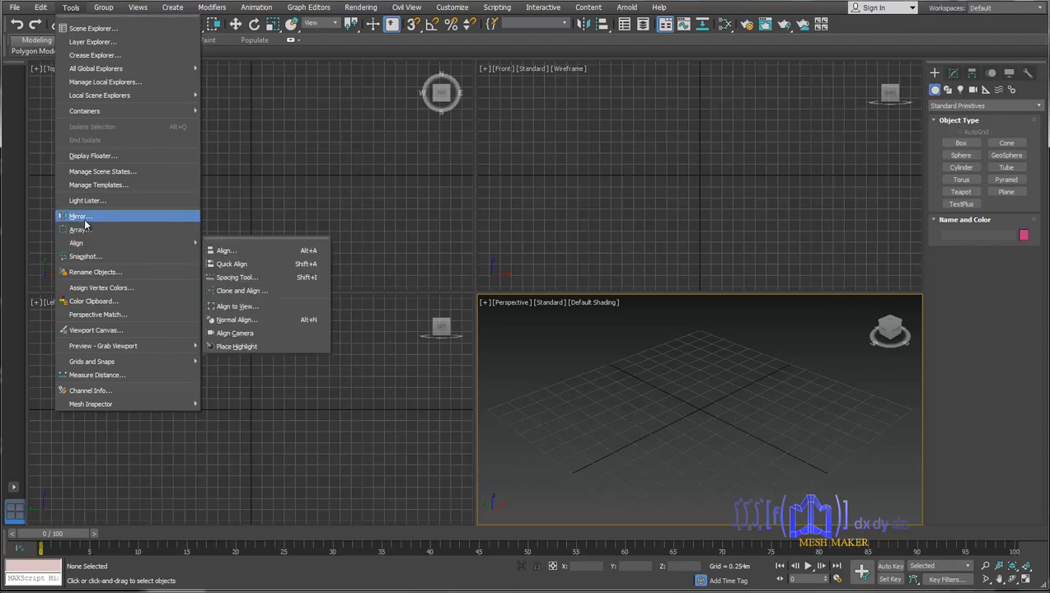
left_click(251, 145)
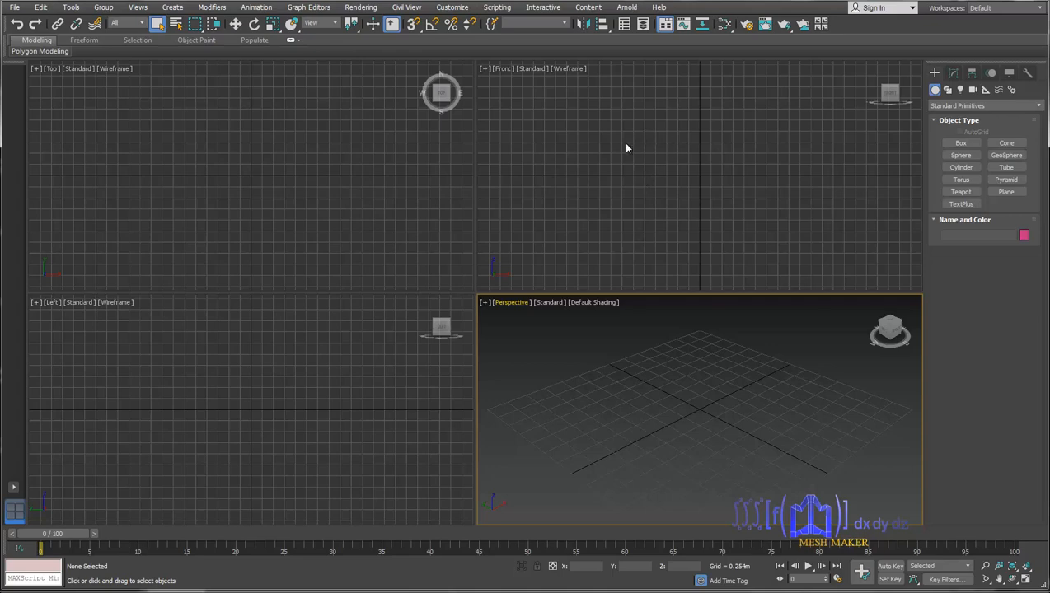
- Activate the Top, Front, Perspective and Left viewports one after another
left_click(326, 163)
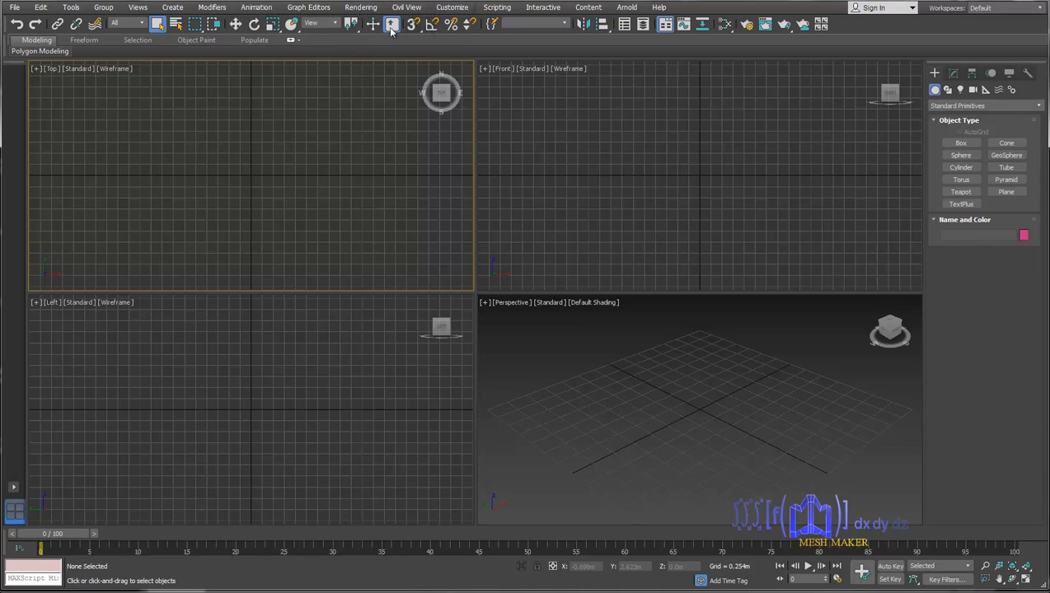
left_click(549, 183)
left_click(624, 445)
left_click(345, 468)
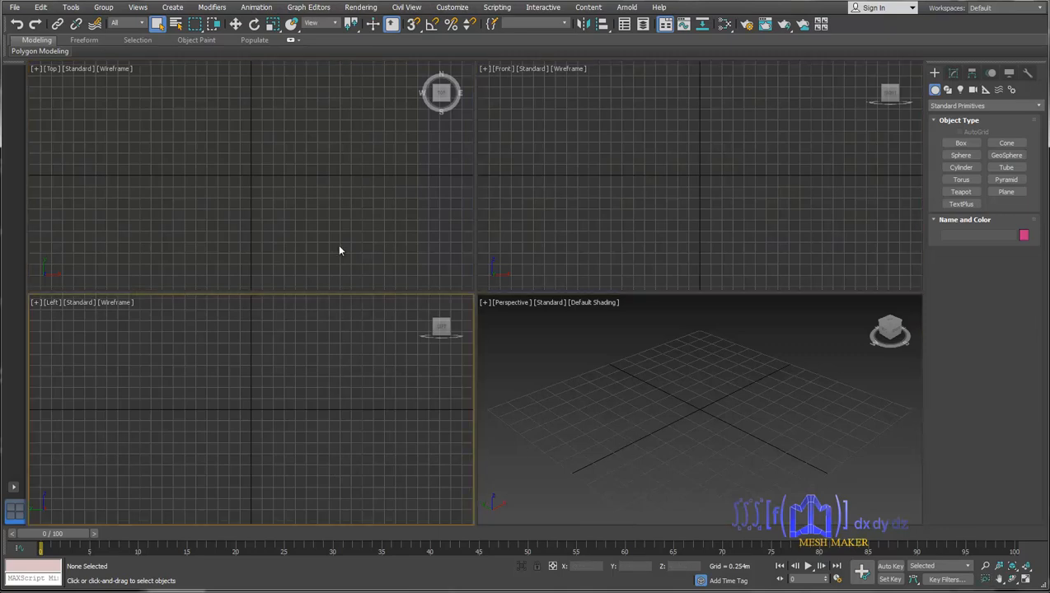
- View the name and preset options of the Quad 4 viewport layout and dismiss them without changes
right_click(15, 516)
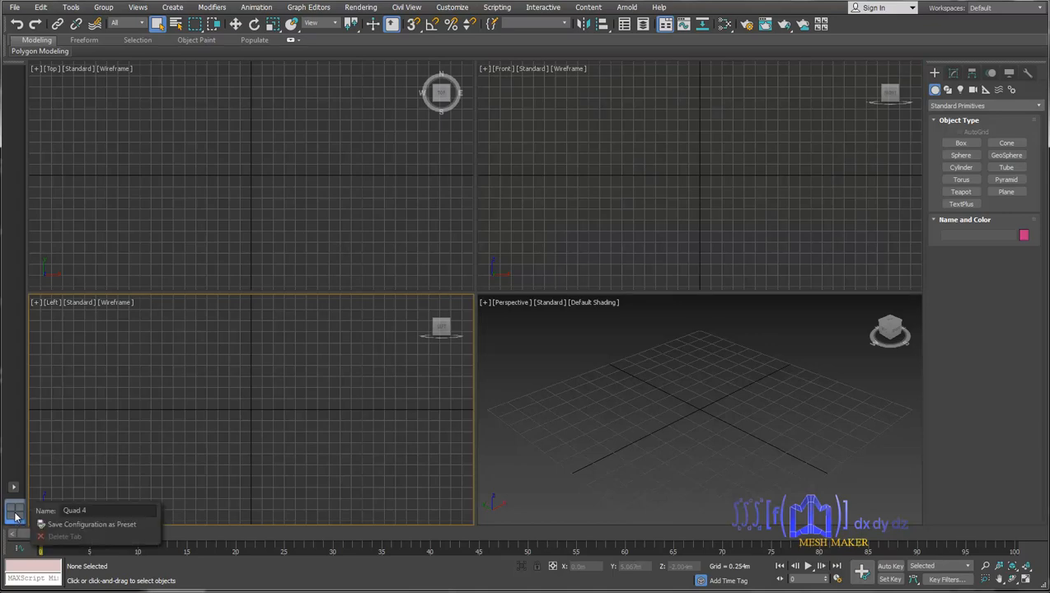
left_click(15, 516)
right_click(15, 516)
left_click(283, 432)
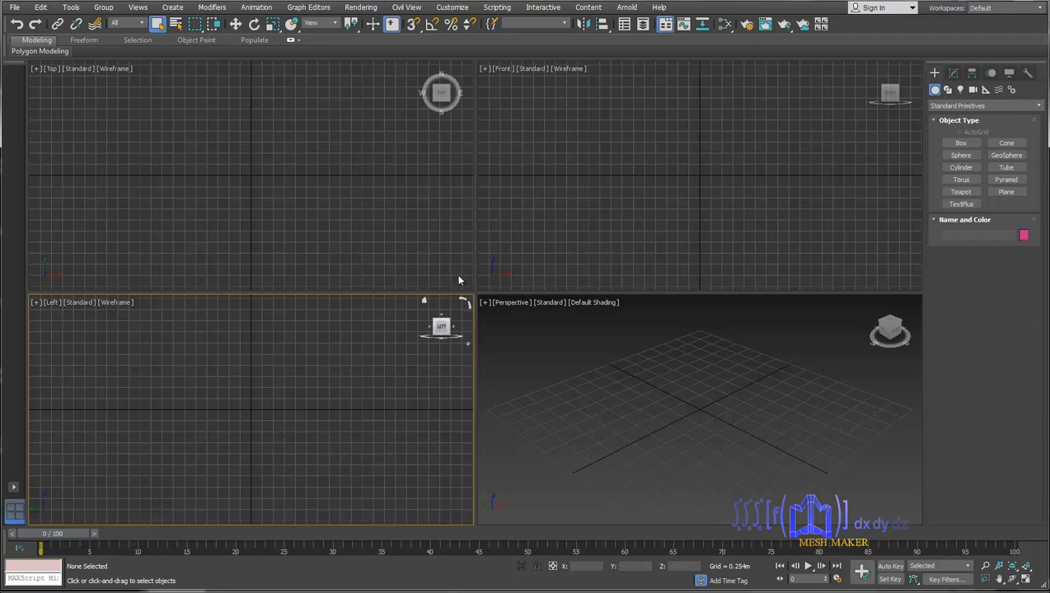
- Switch between the Front and Top viewports, leaving the Front viewport active
left_click(518, 171)
left_click(393, 186)
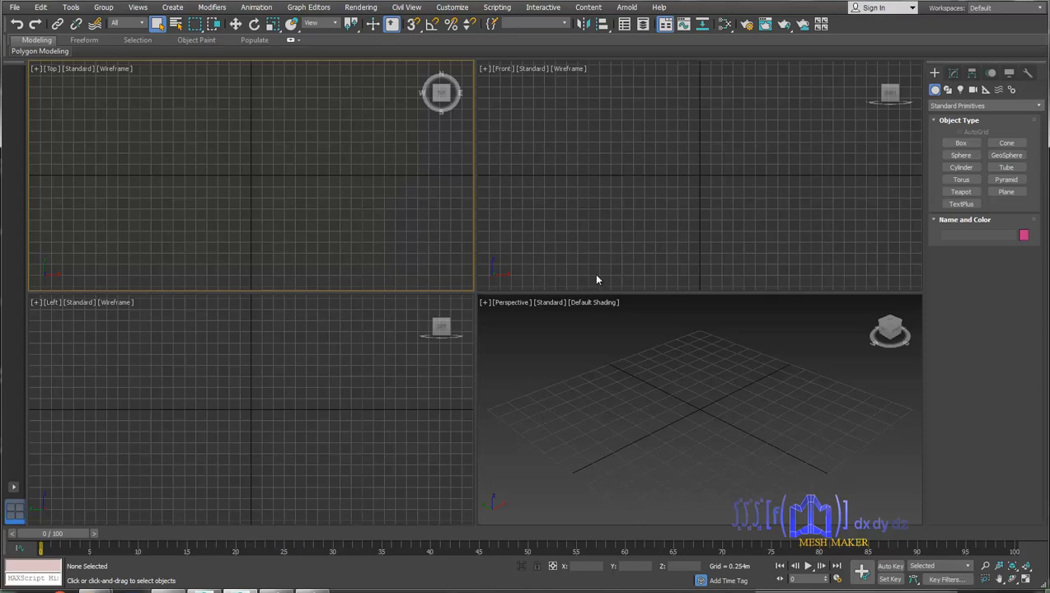
left_click(540, 211)
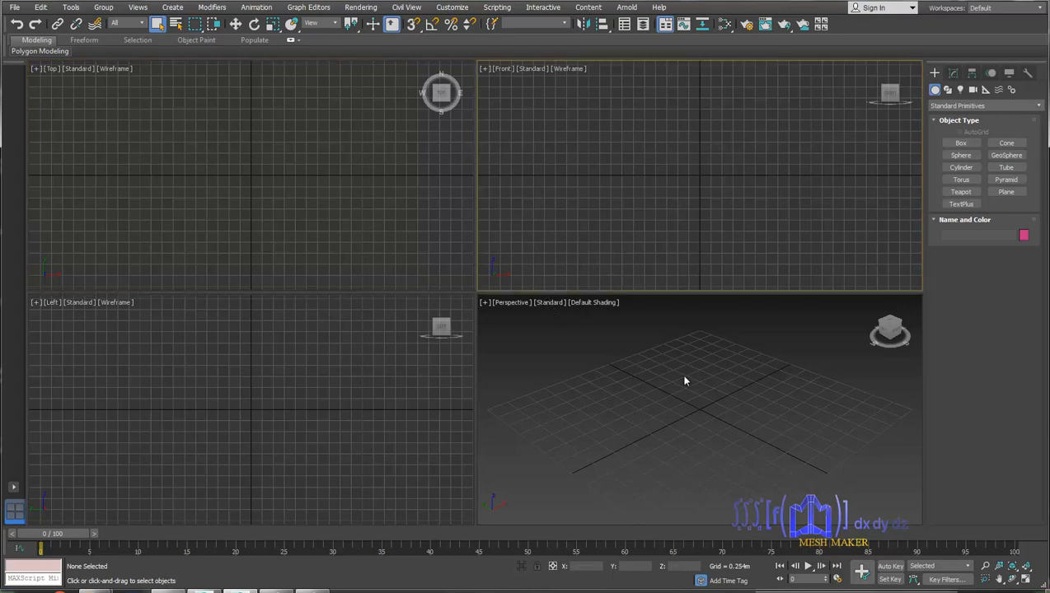
- Cycle through the Perspective, Front, Top and Left viewports by activating each one, finishing with the Front viewport active
left_click(684, 367)
left_click(675, 243)
left_click(417, 232)
left_click(376, 365)
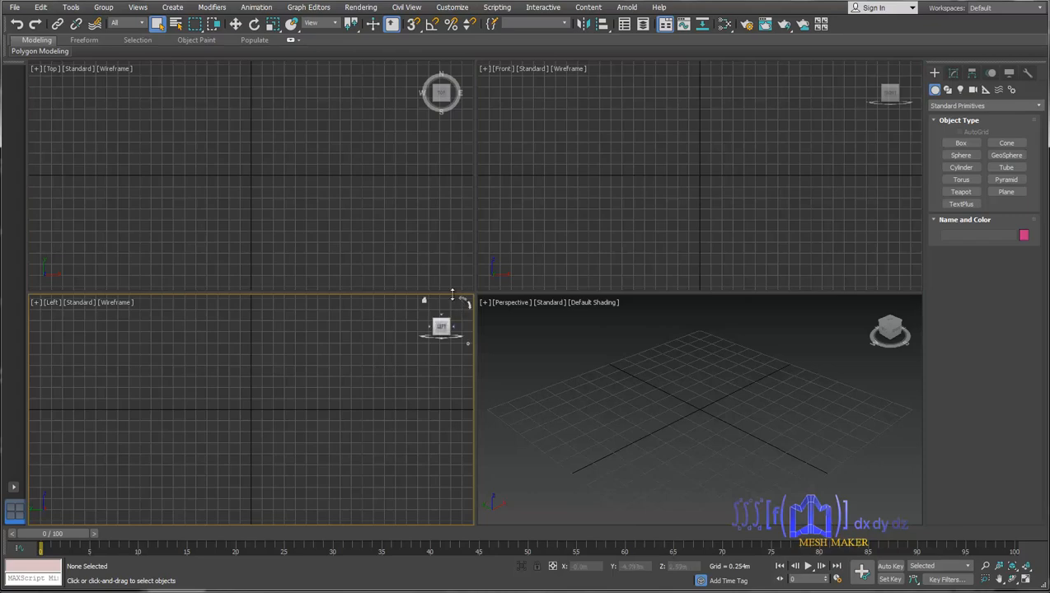
left_click(551, 347)
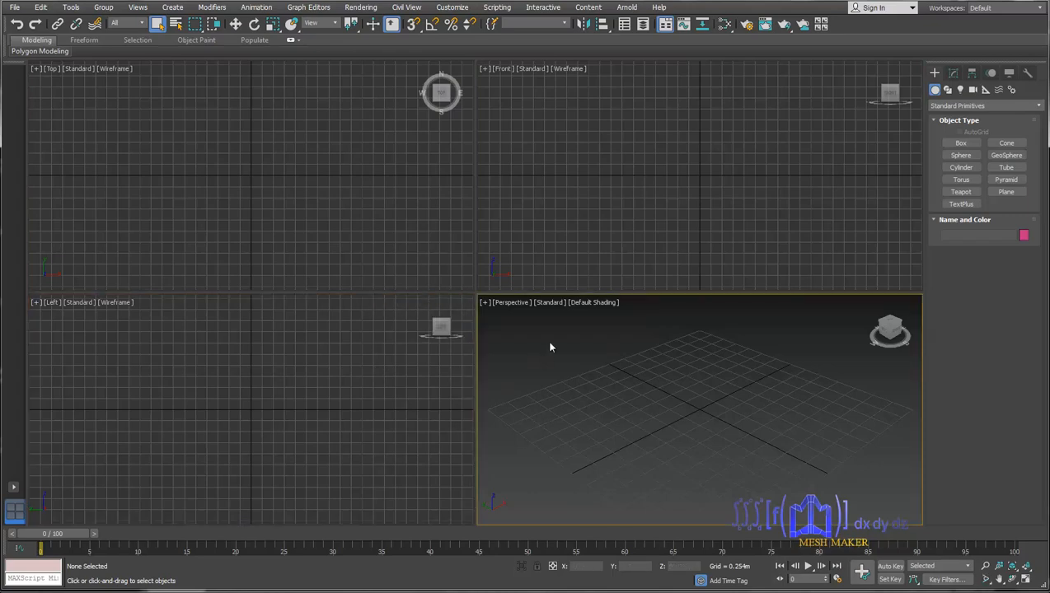
left_click(548, 230)
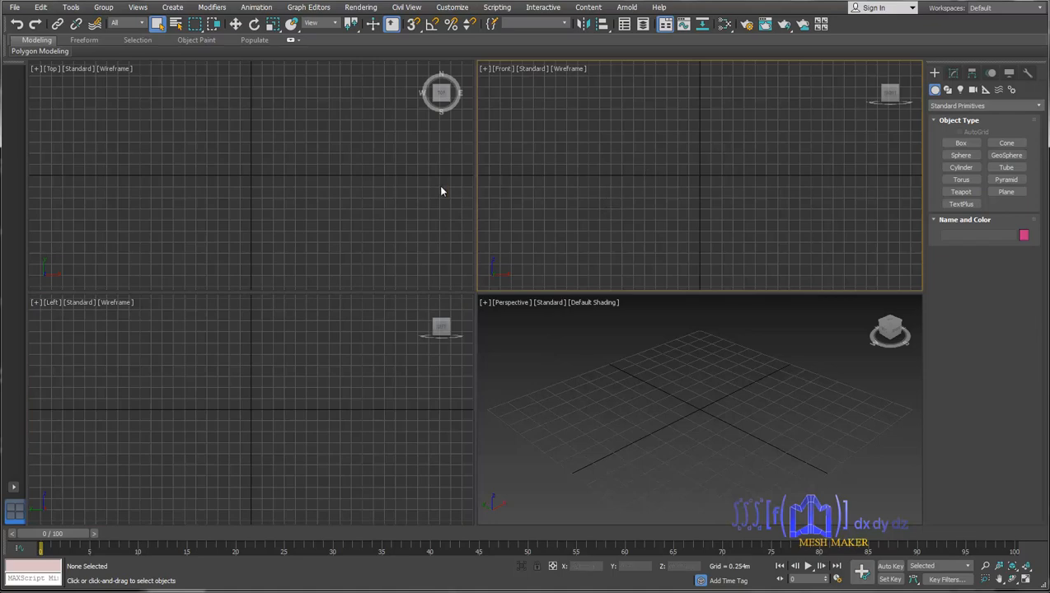
left_click(375, 192)
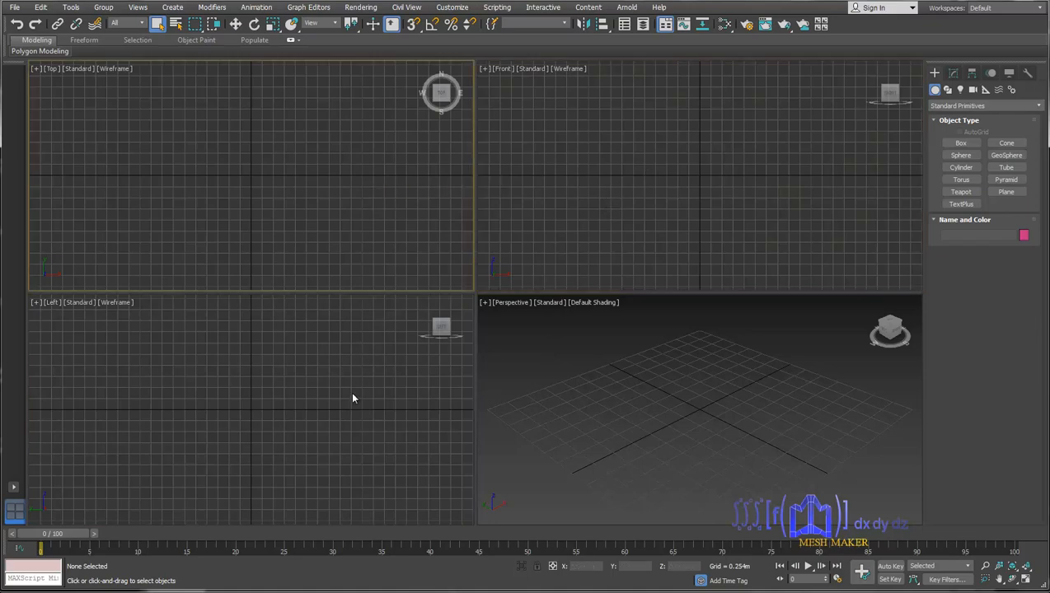
left_click(351, 397)
left_click(593, 406)
left_click(648, 194)
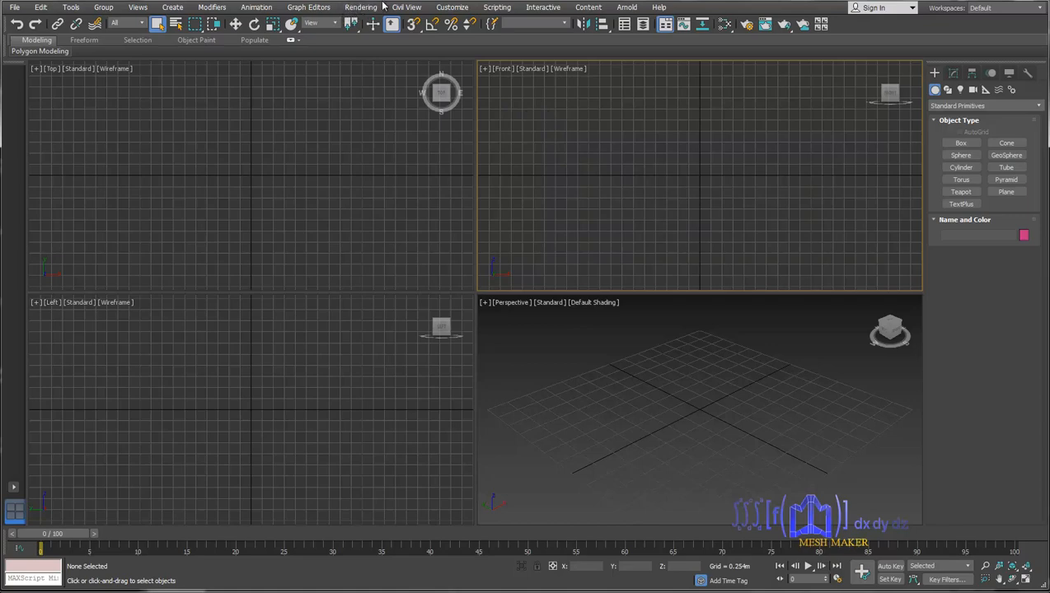
- Look through the Customize commands, including the Show UI options, and the Civil View, Rendering and Graph Editors commands
left_click(454, 7)
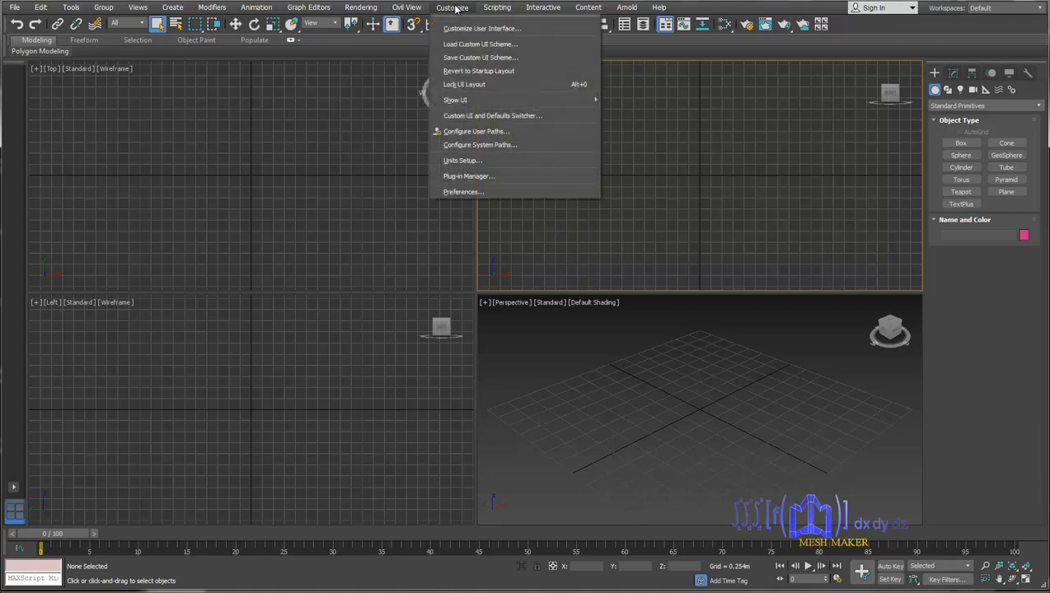
mouse_move(482, 102)
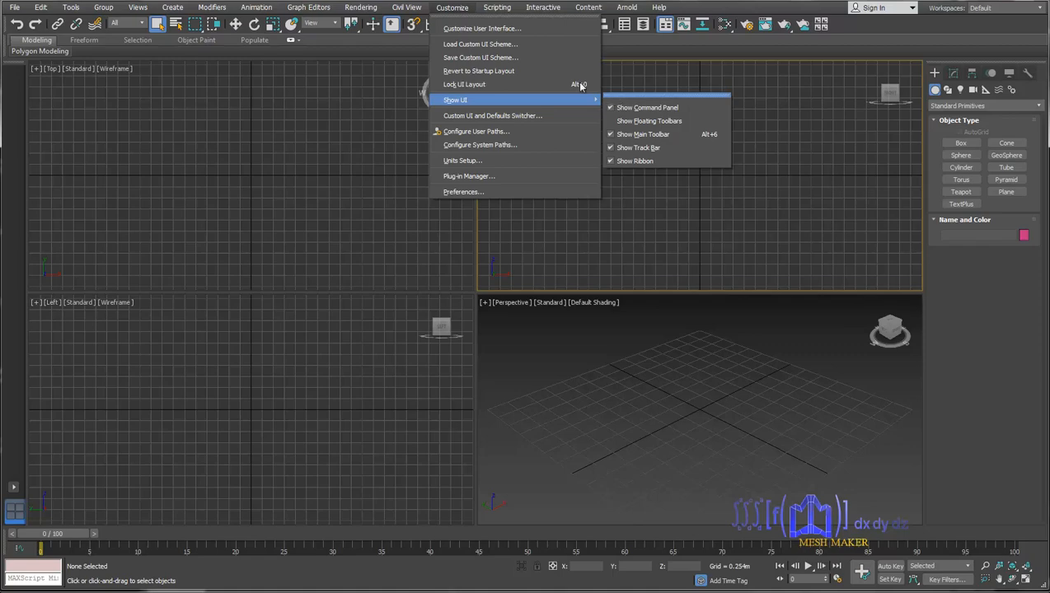
mouse_move(410, 9)
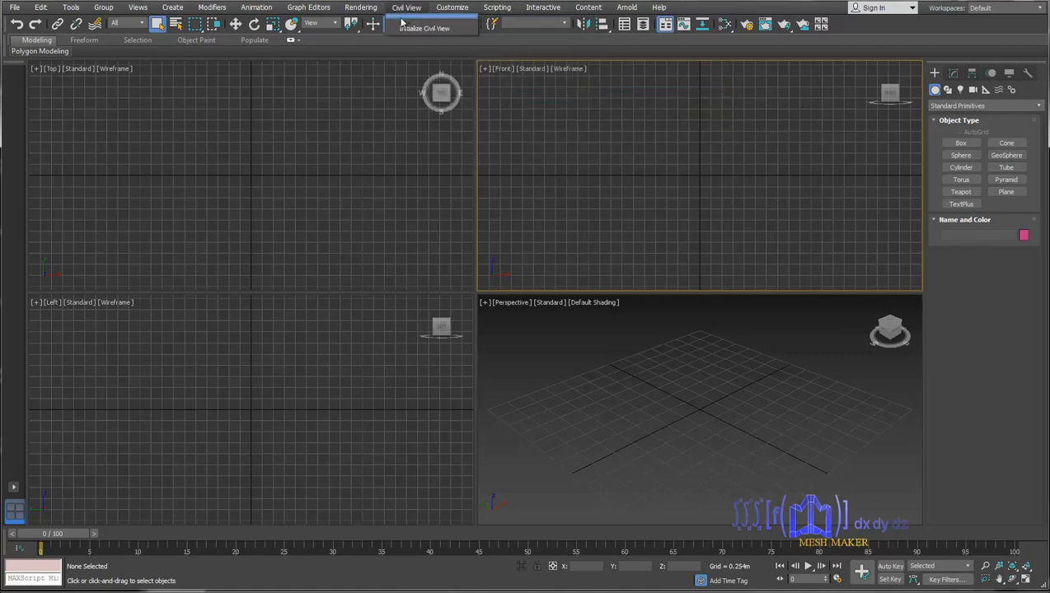
mouse_move(353, 17)
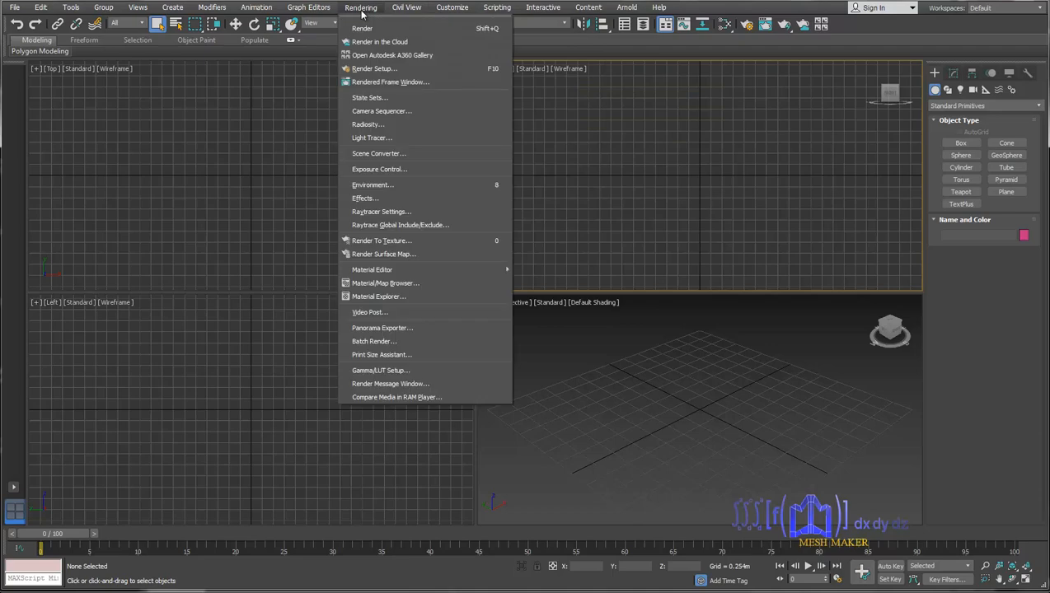
mouse_move(317, 12)
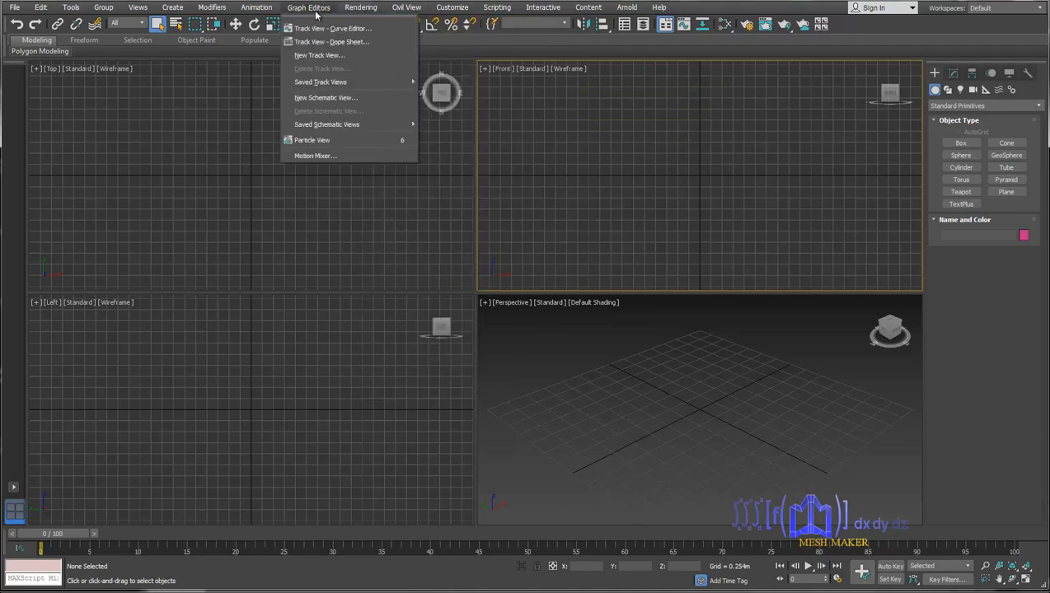
- Detach the Animation command list and the Create command list as floating windows, closing each one after viewing it
mouse_move(262, 10)
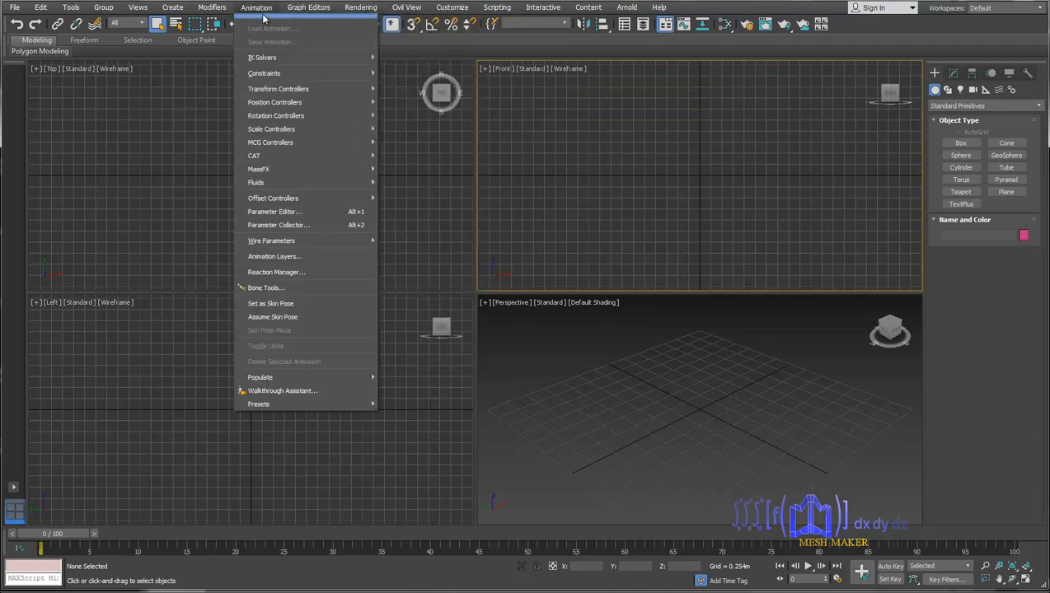
left_click_drag(280, 9, 275, 91)
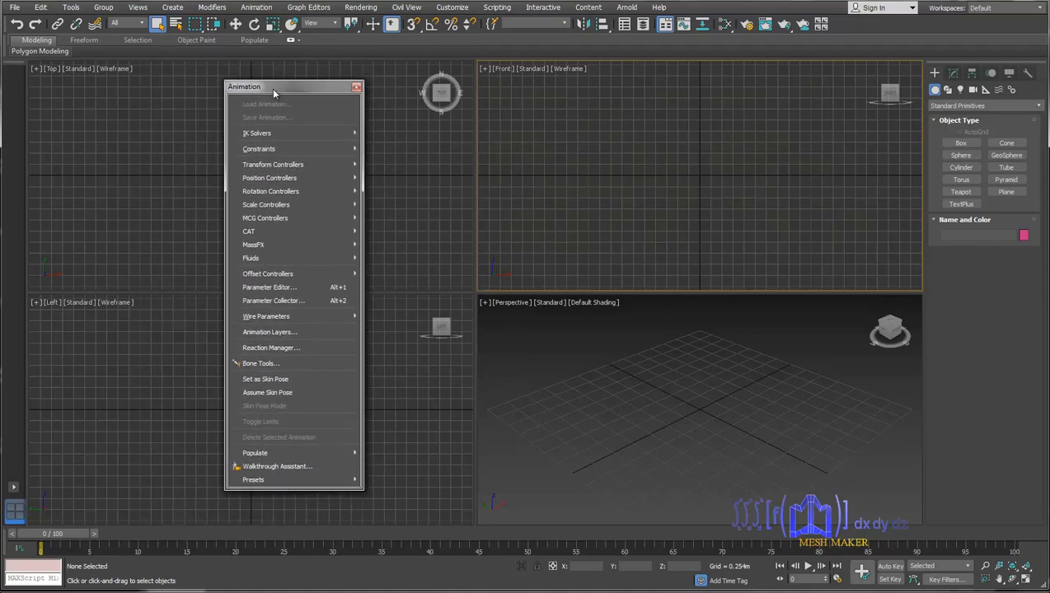
left_click(357, 89)
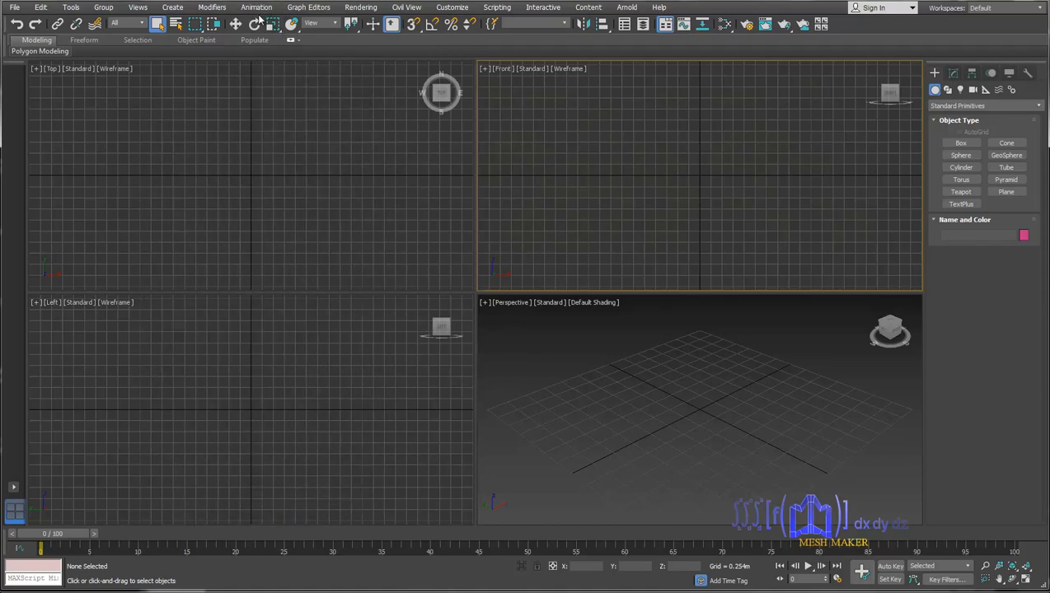
left_click(182, 12)
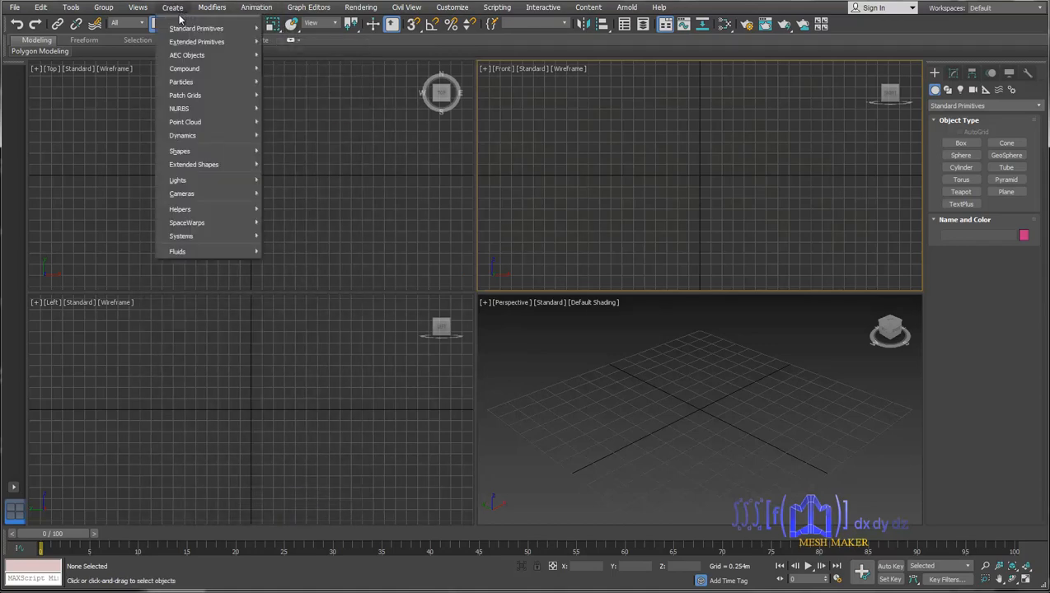
left_click(188, 18)
left_click_drag(200, 9, 94, 162)
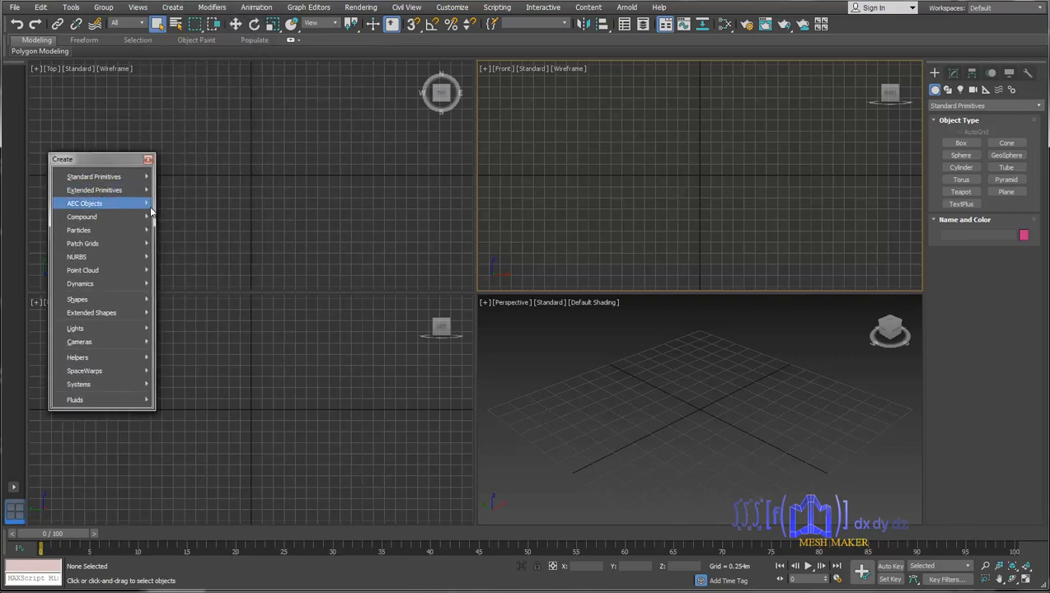
left_click(147, 159)
- Detach the Customize command list as a floating window and place its Show UI options in a separate window beside it
left_click(173, 9)
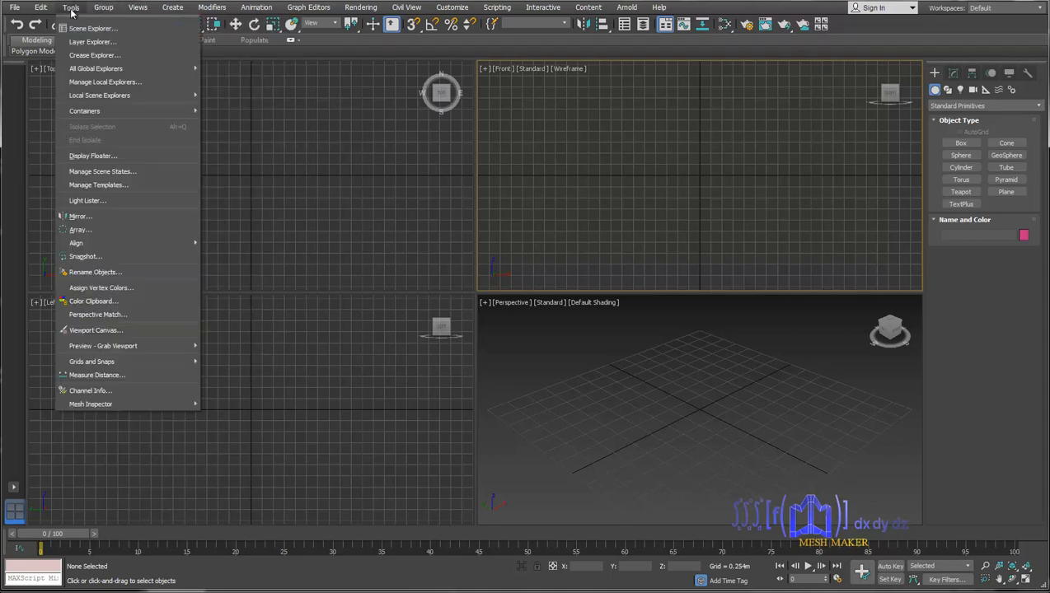
mouse_move(450, 8)
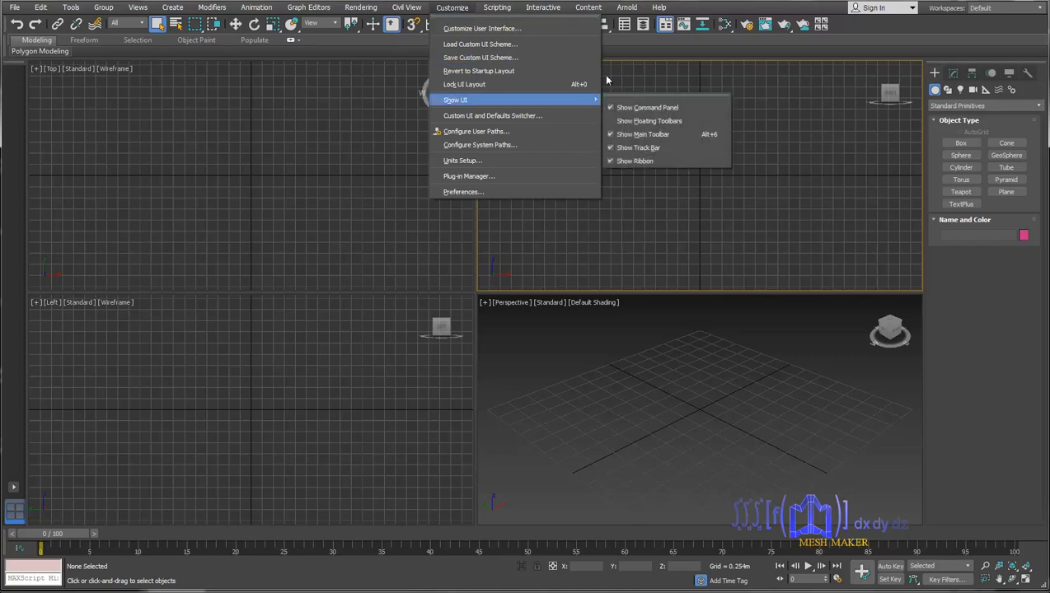
left_click(533, 22)
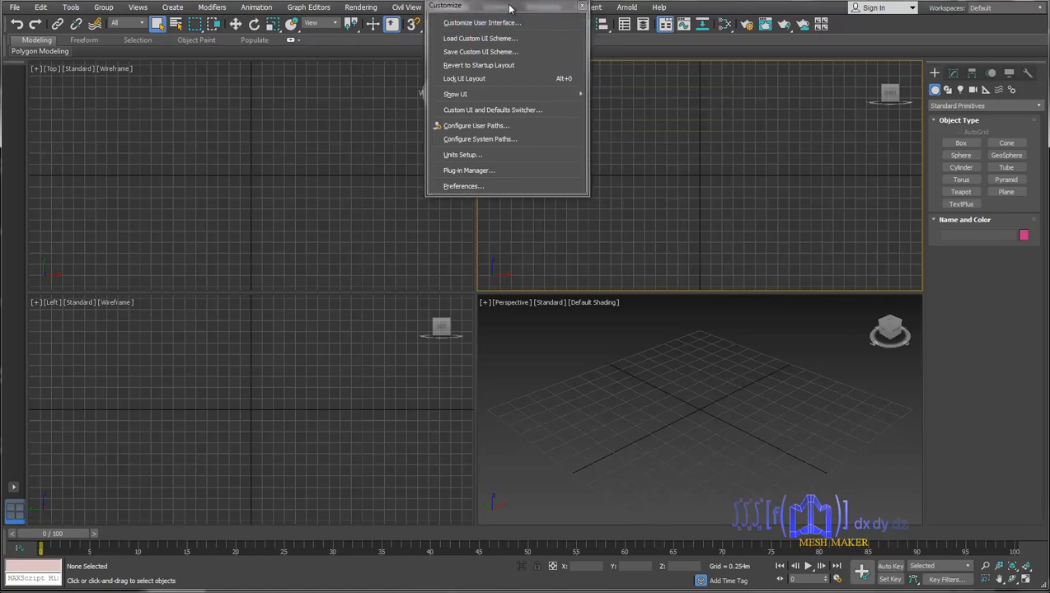
mouse_move(510, 9)
left_mouse_down()
mouse_move(509, 40)
mouse_move(509, 27)
left_mouse_up()
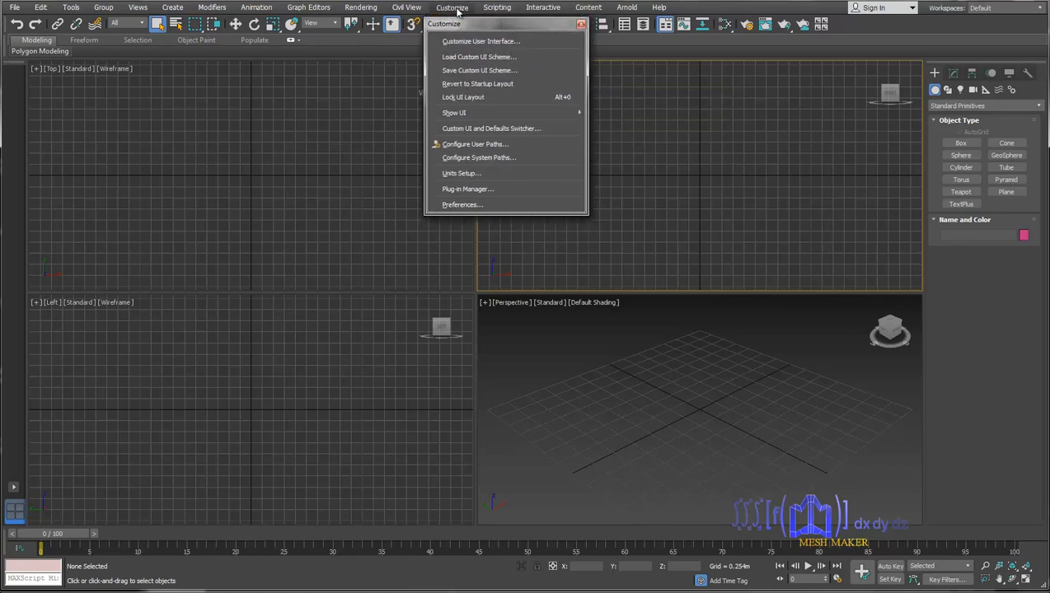
mouse_move(516, 118)
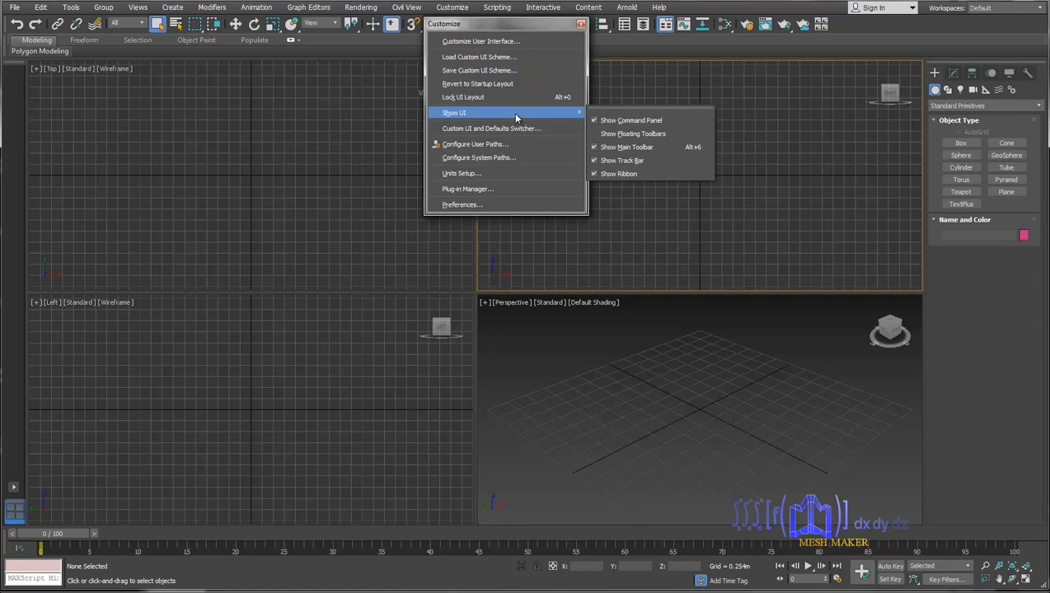
left_click(614, 109)
left_click_drag(627, 98, 641, 108)
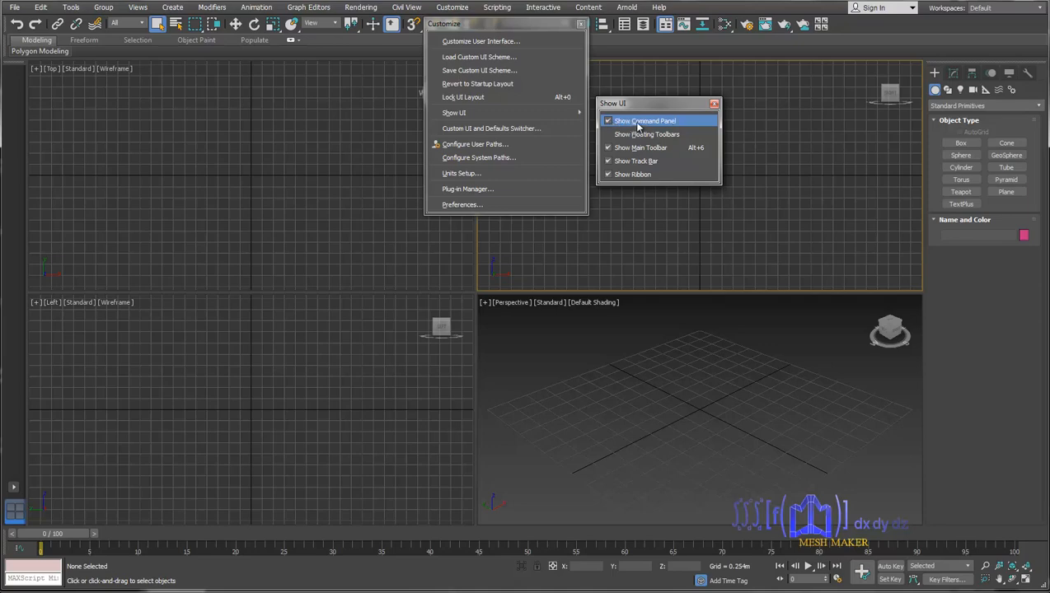
- Hide and restore the Command Panel twice through the Show UI options
left_click(609, 122)
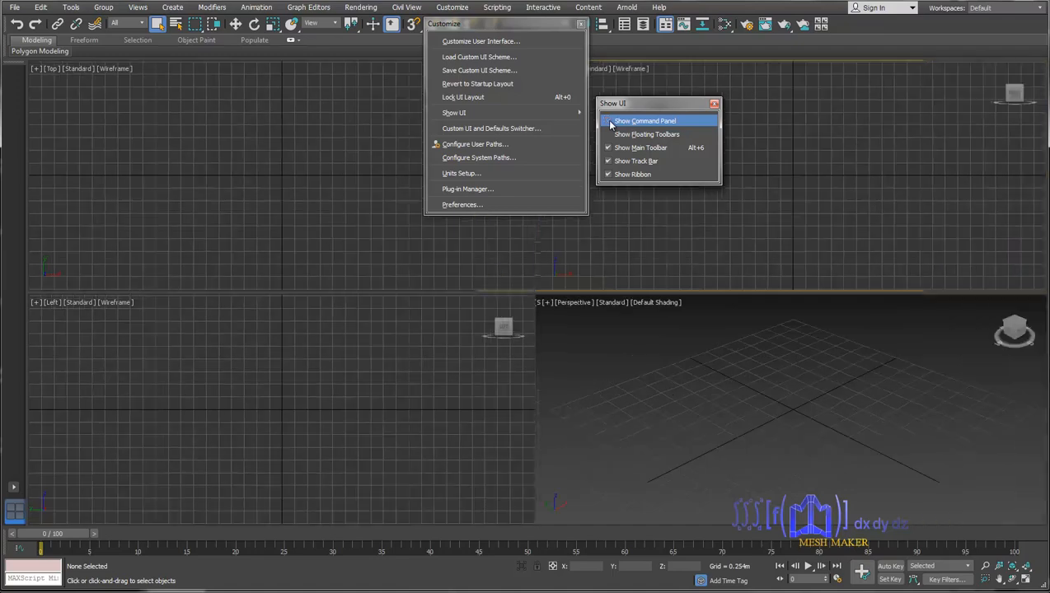
left_click(610, 122)
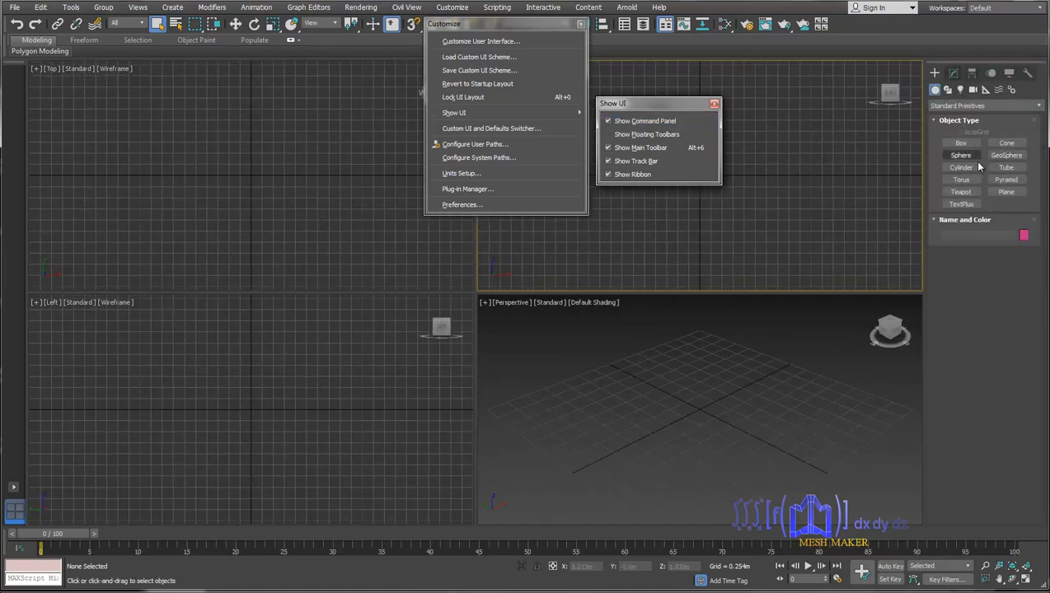
left_click(609, 122)
left_click(609, 122)
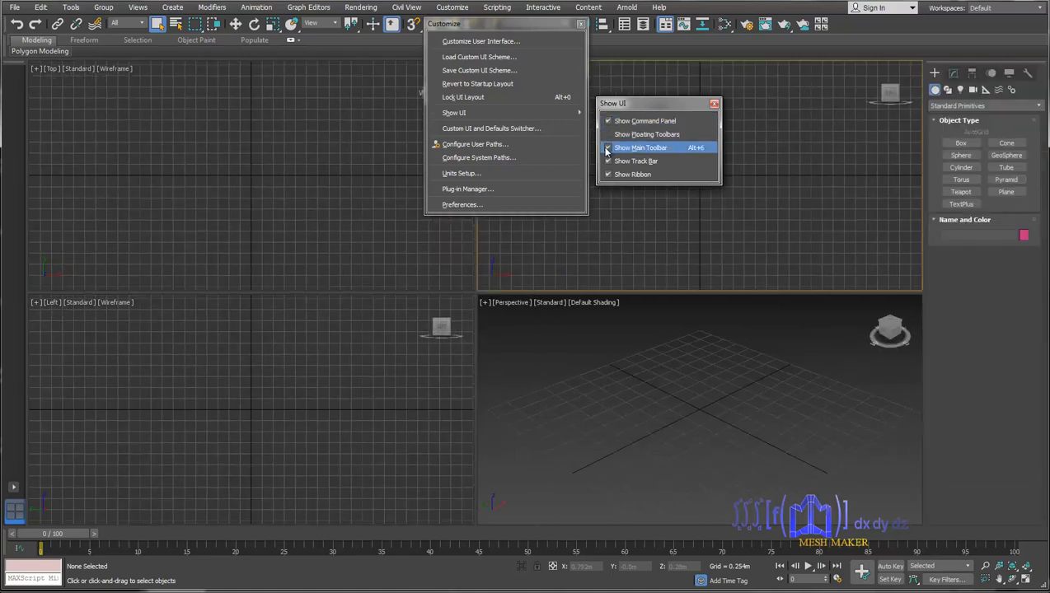
- Hide and restore the Main Toolbar three times through the Show UI options
left_click(608, 148)
left_click(607, 148)
left_click(607, 149)
left_click(608, 148)
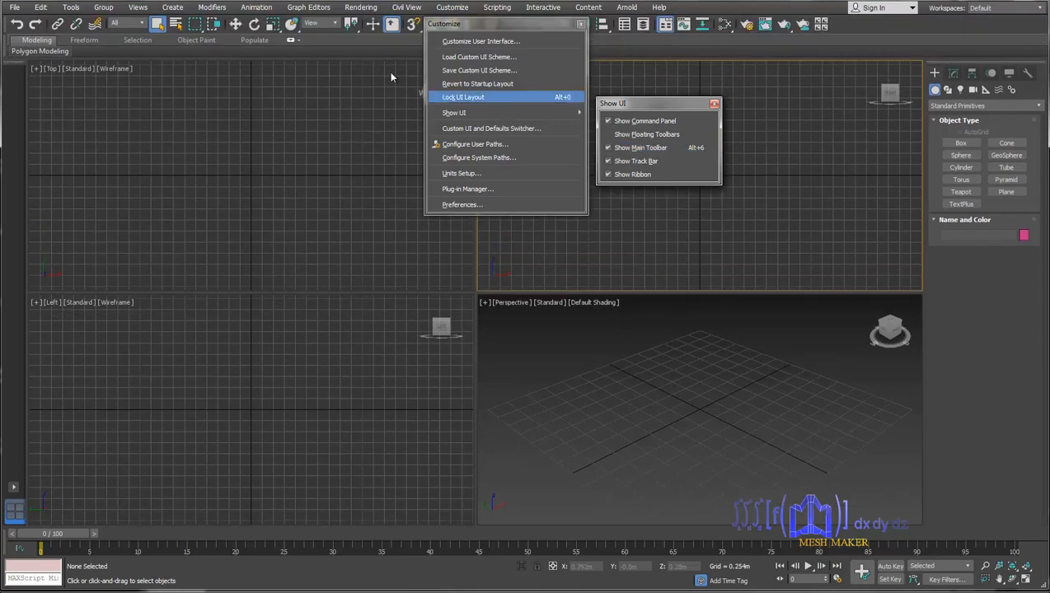
left_click(607, 148)
left_click(608, 148)
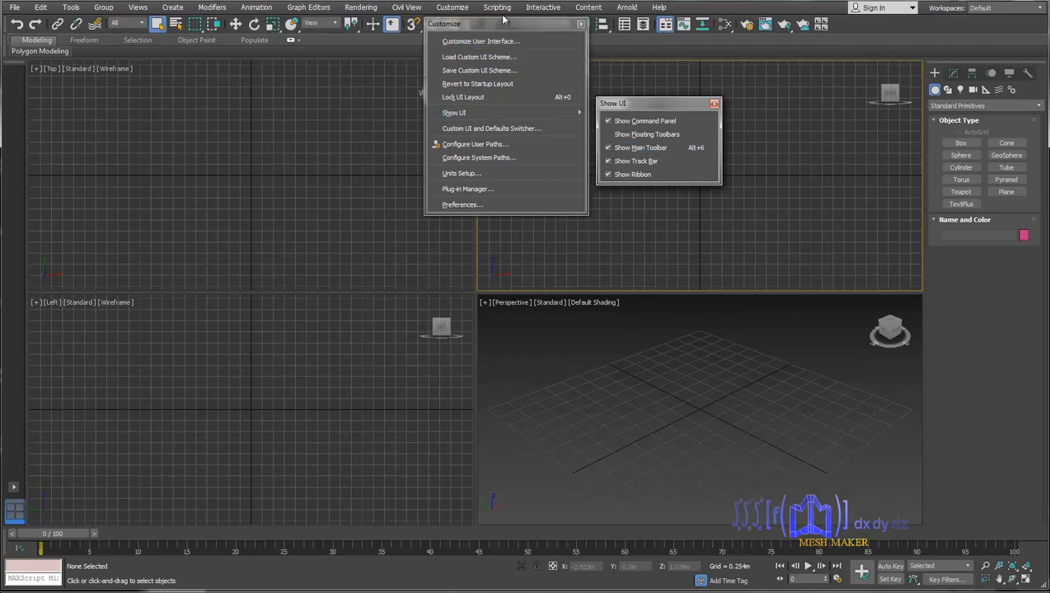
- Hide the Track Bar and show it again, leaving the time slider at frame 0
left_click(608, 162)
left_click(609, 162)
left_click_drag(269, 529, 49, 530)
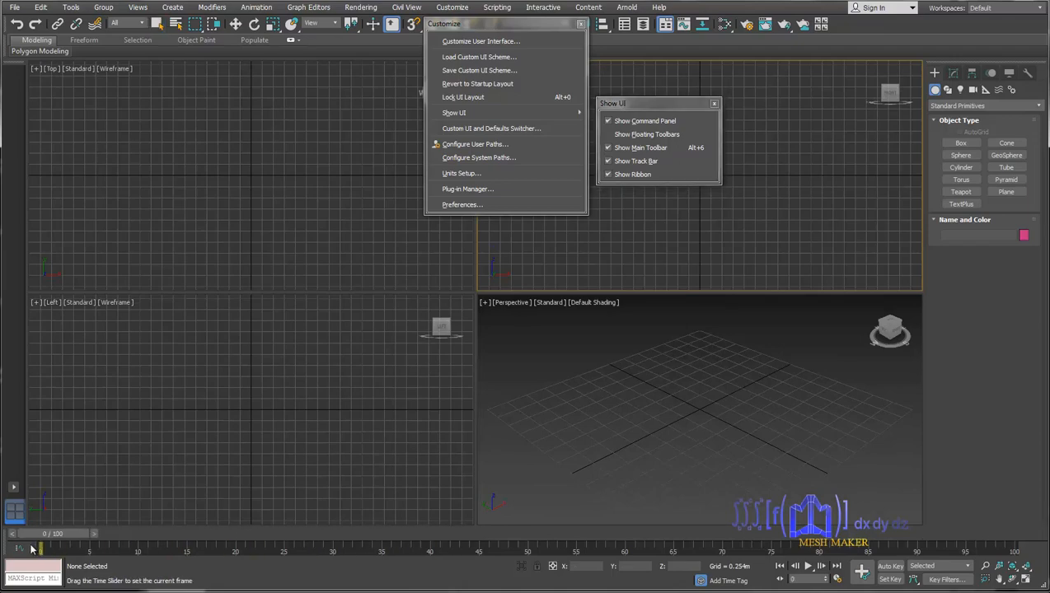
- Hide and restore the Ribbon, and close the floating Show UI and Customize windows
left_click(612, 174)
left_click(612, 175)
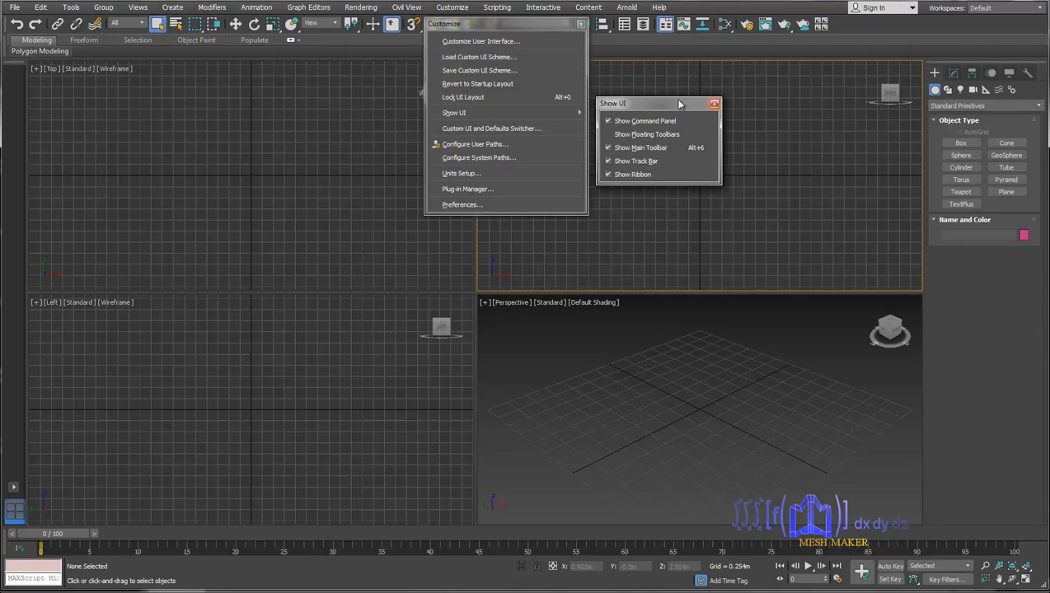
left_click(715, 105)
left_click(583, 25)
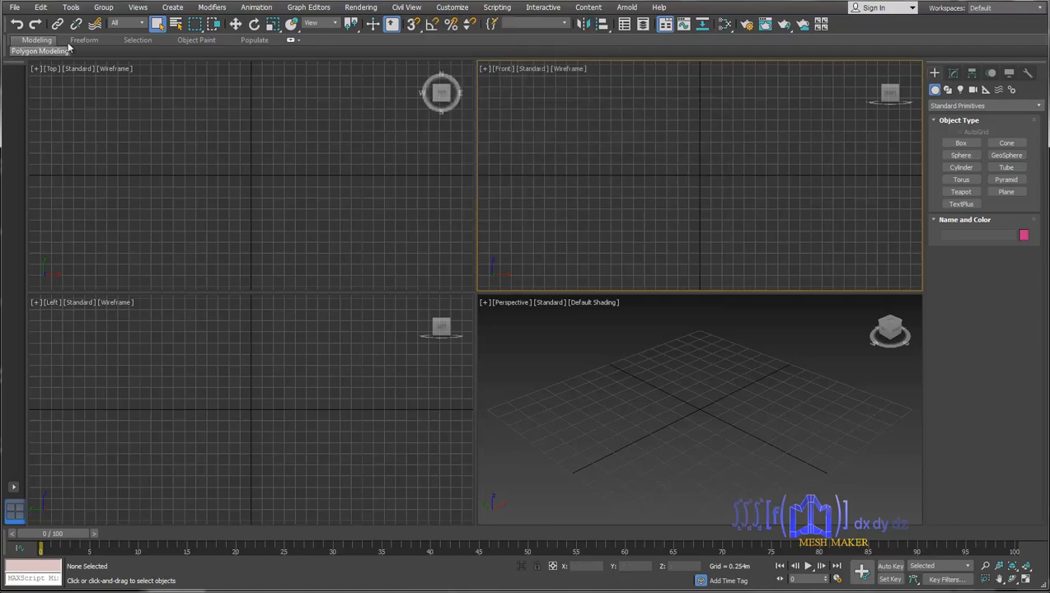
- Open the Scene Explorer from the tools commands, reposition its window slightly, and close it
left_click(71, 7)
left_click(88, 29)
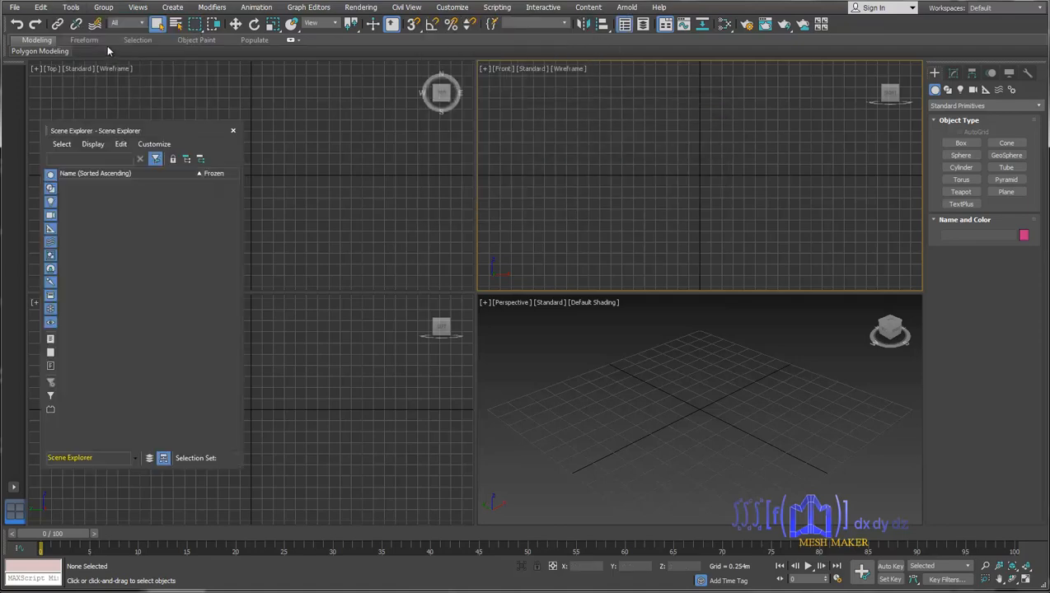
left_click_drag(124, 132, 115, 118)
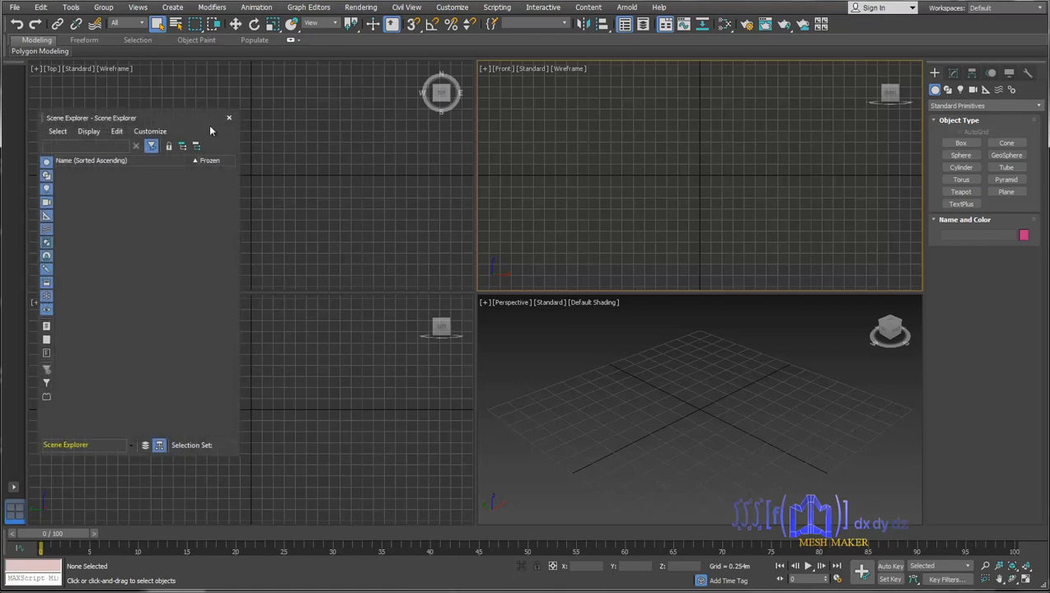
left_click(230, 118)
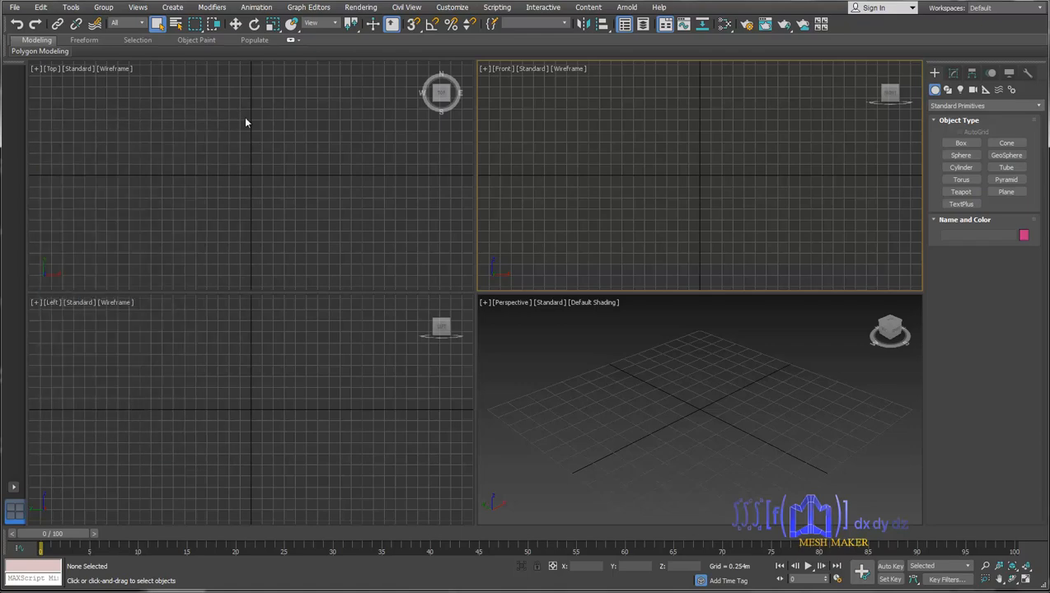
- Examine the metric display unit choices in Units Setup and leave the dialog without changing the units
left_click(453, 8)
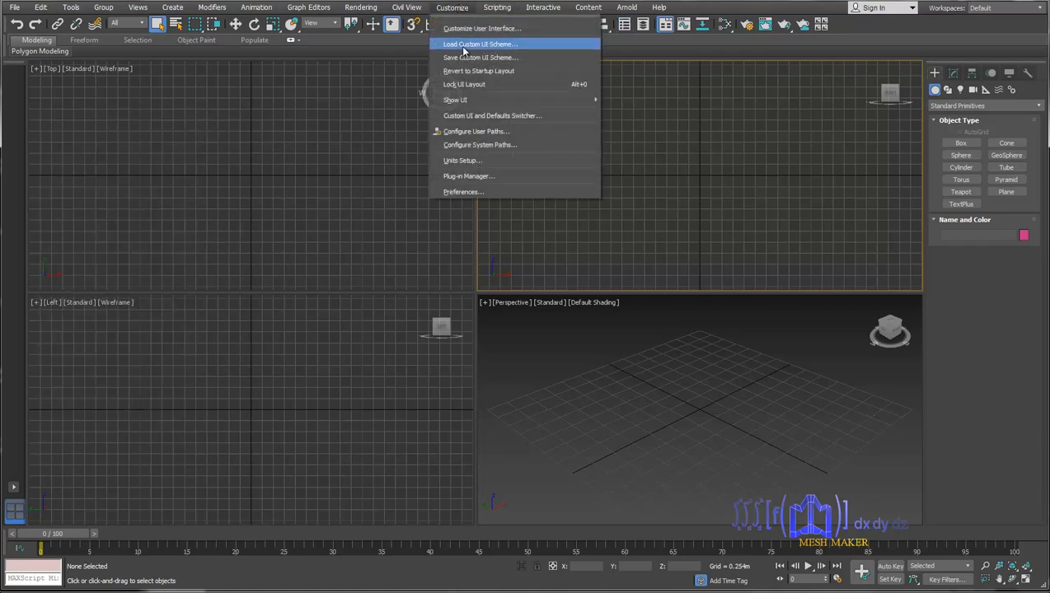
left_click(477, 162)
left_click_drag(492, 176, 642, 144)
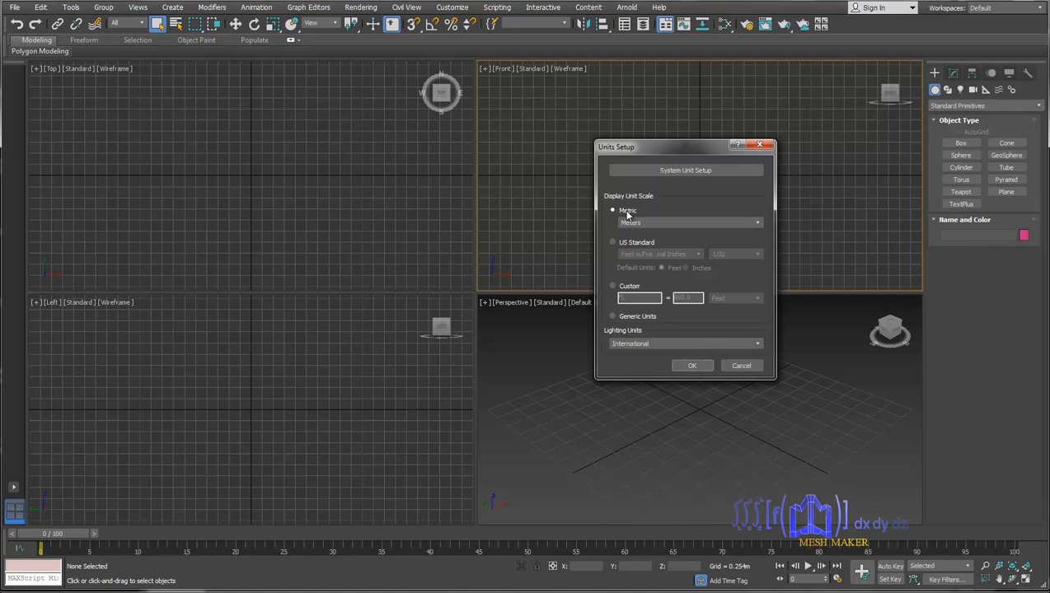
left_click(758, 223)
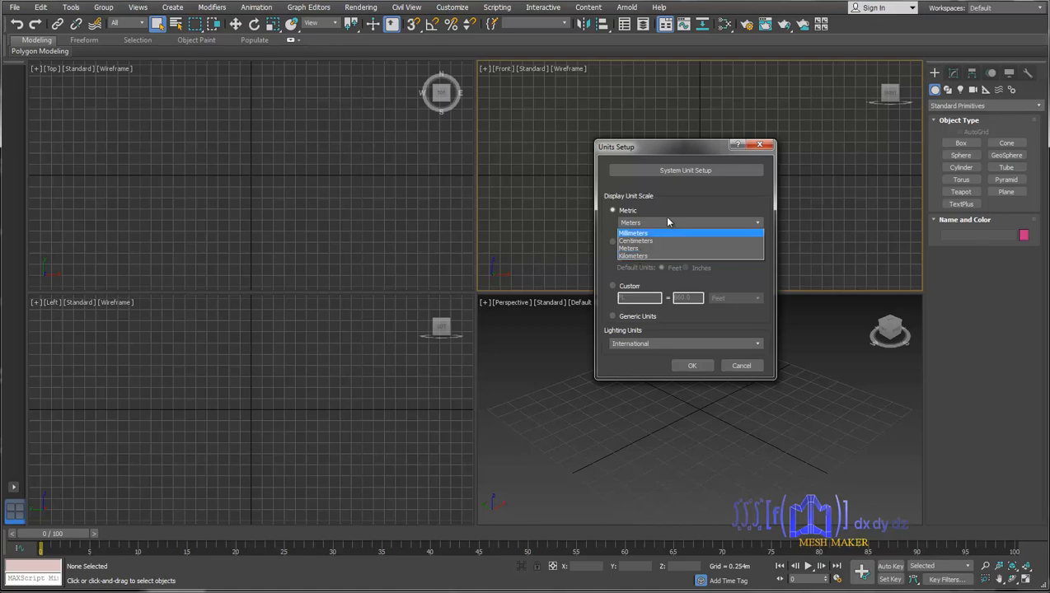
left_click(633, 216)
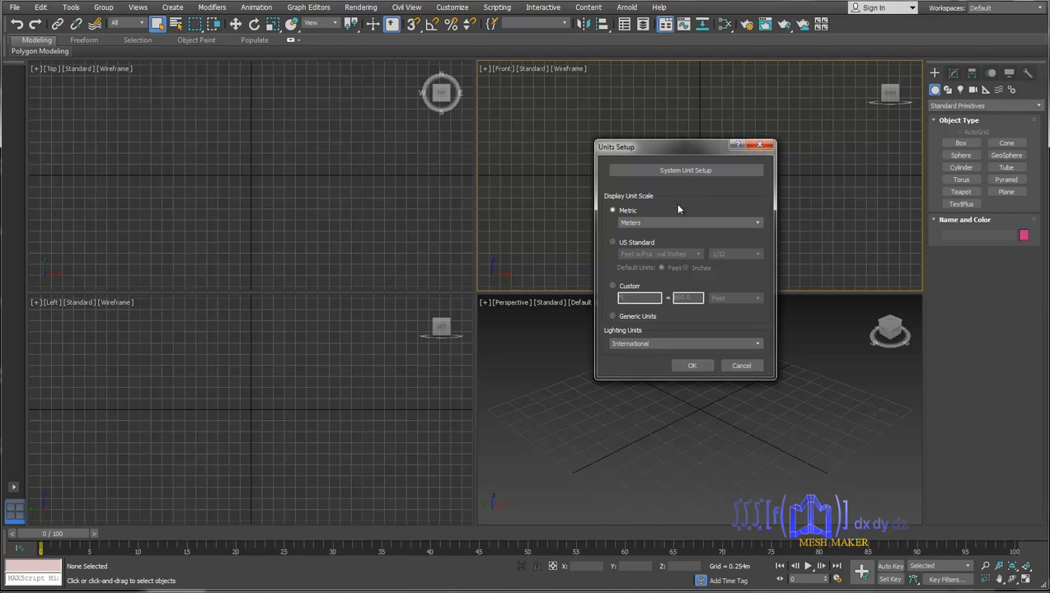
left_click(733, 366)
- Open the general preference settings and try changing the scene undo levels, including a value of 5
left_click(453, 7)
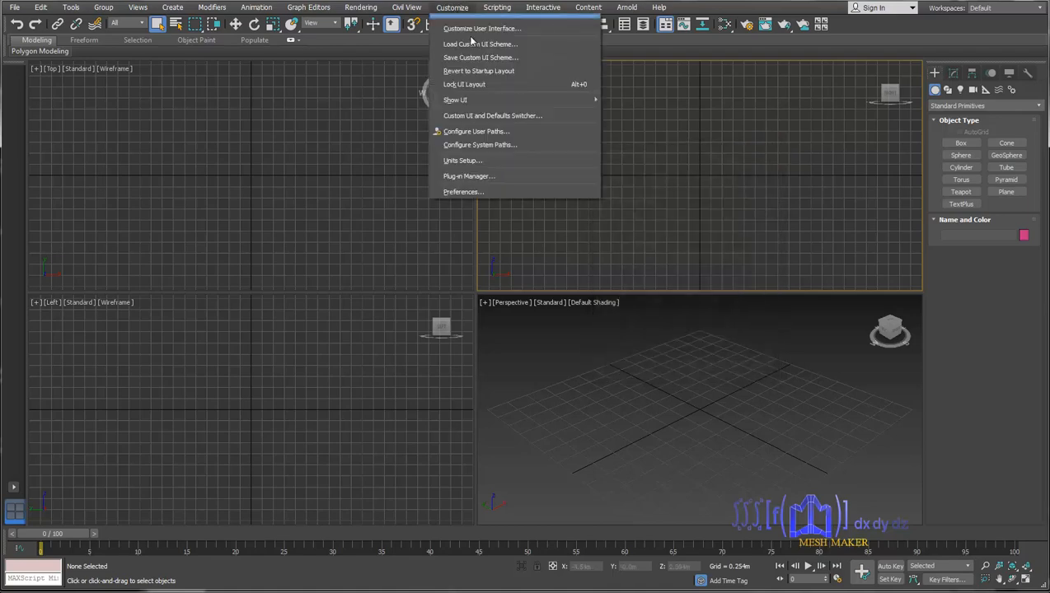
left_click(458, 192)
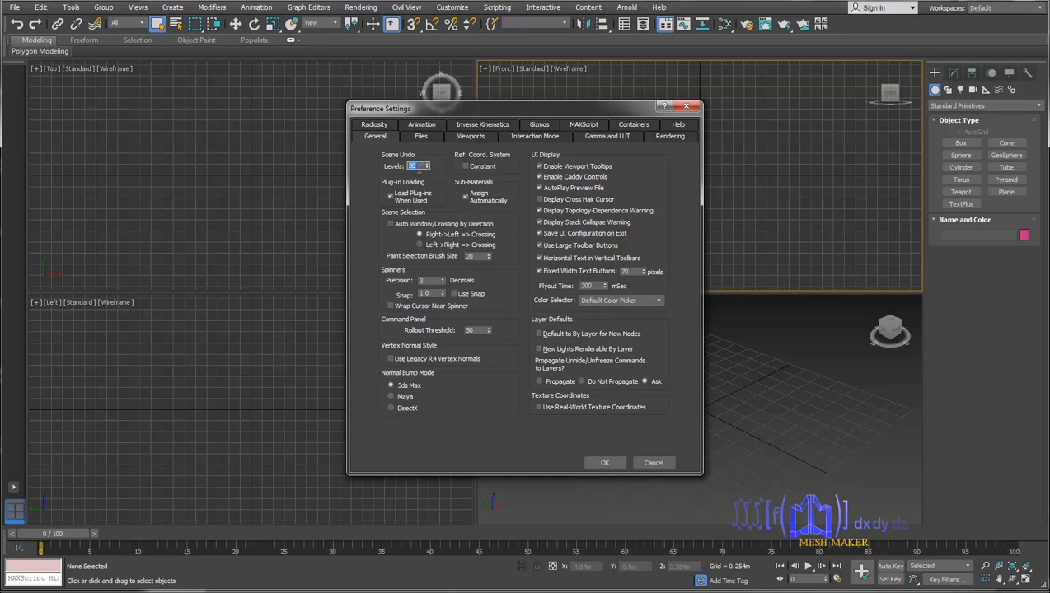
left_click(427, 165)
left_click(427, 165)
left_click(427, 165)
left_click(427, 164)
double_click(418, 165)
type("5")
double_click(413, 167)
- Try an Auto Backup interval of 20 minutes in the file preferences, and dismiss the Preference Settings
left_click(420, 138)
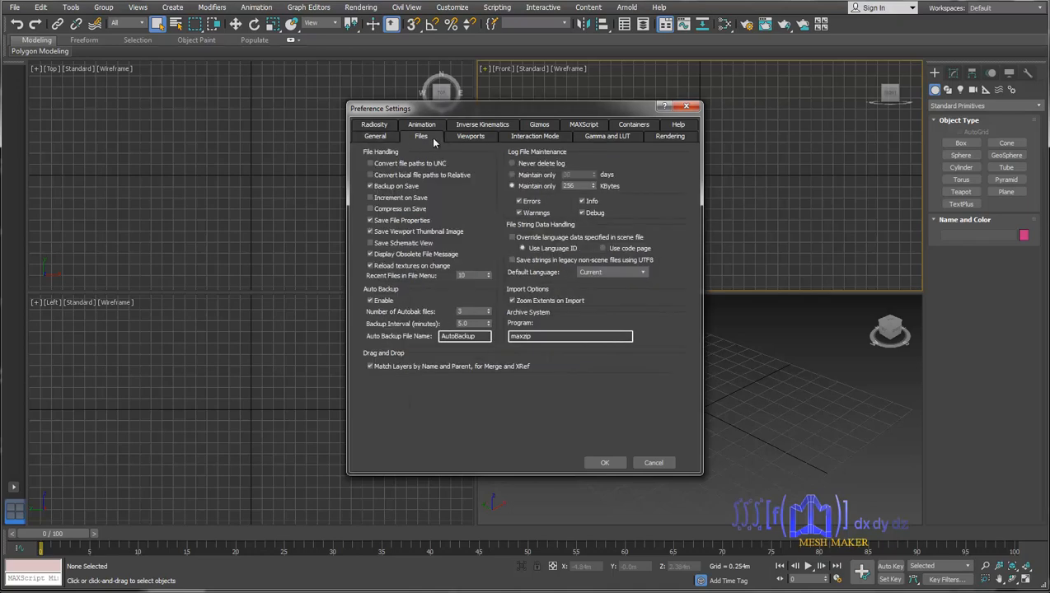
left_click(369, 299)
double_click(483, 337)
left_click(462, 311)
double_click(468, 323)
type("20")
key("Return")
left_click(481, 336)
key("shift+Tab")
key("Tab")
left_click(687, 107)
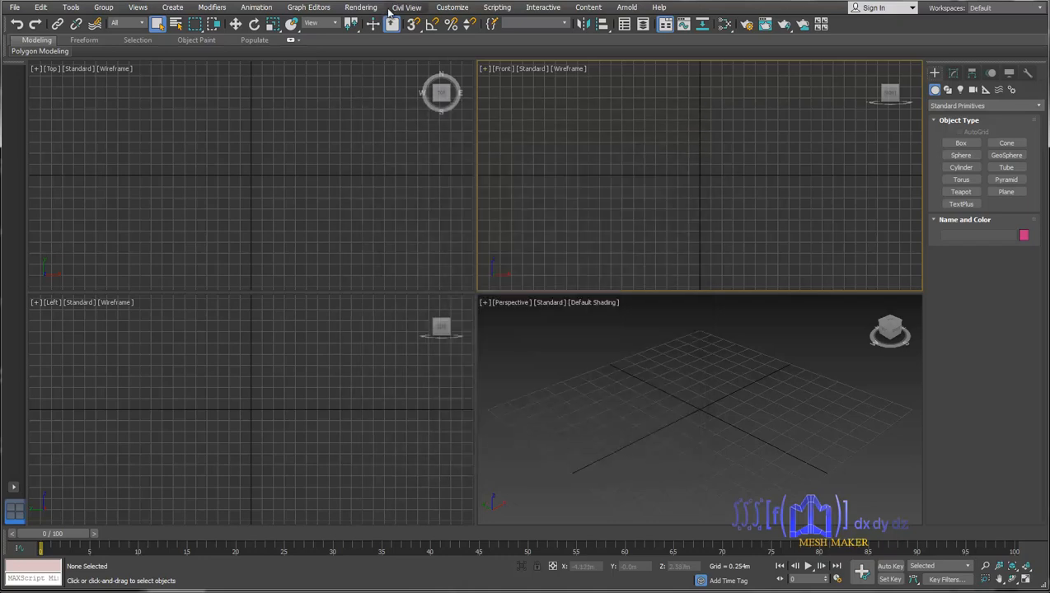
- Reopen the Preference Settings to check the scene undo levels and the auto backup interval, and close them
left_click(451, 7)
left_click(493, 192)
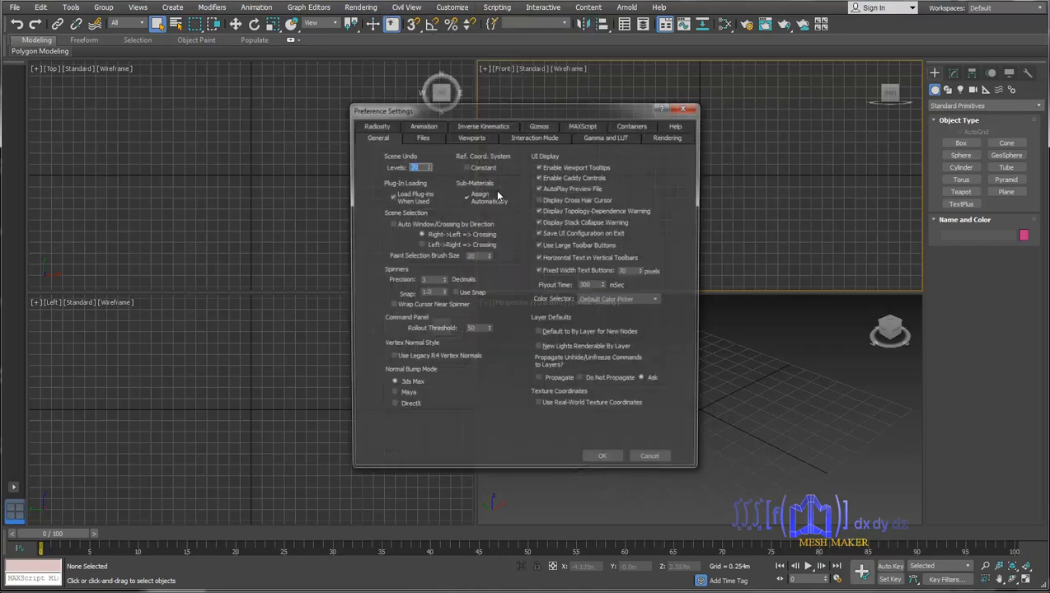
left_click(369, 142)
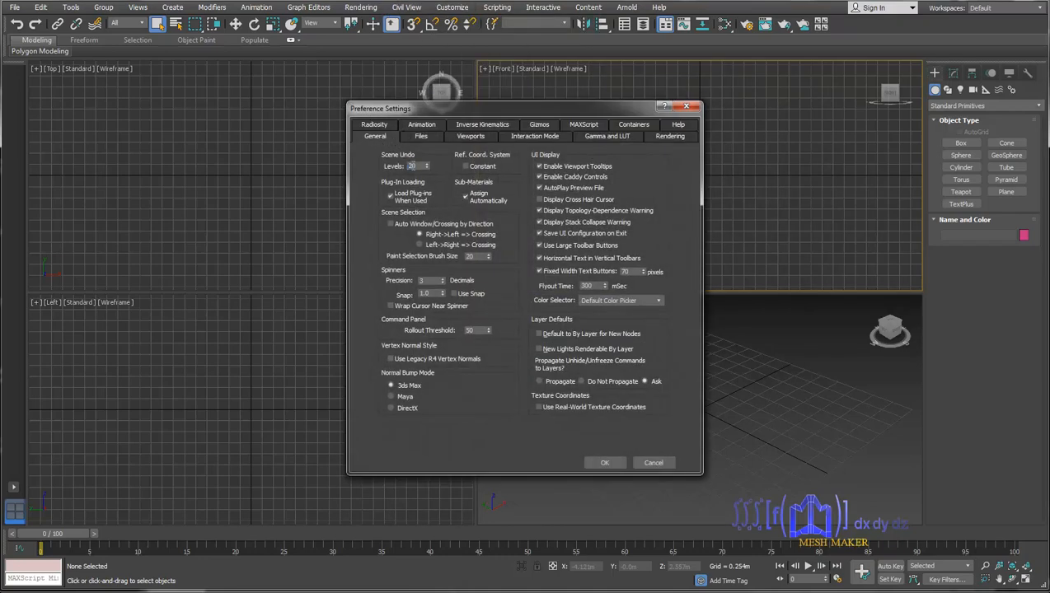
left_click(420, 139)
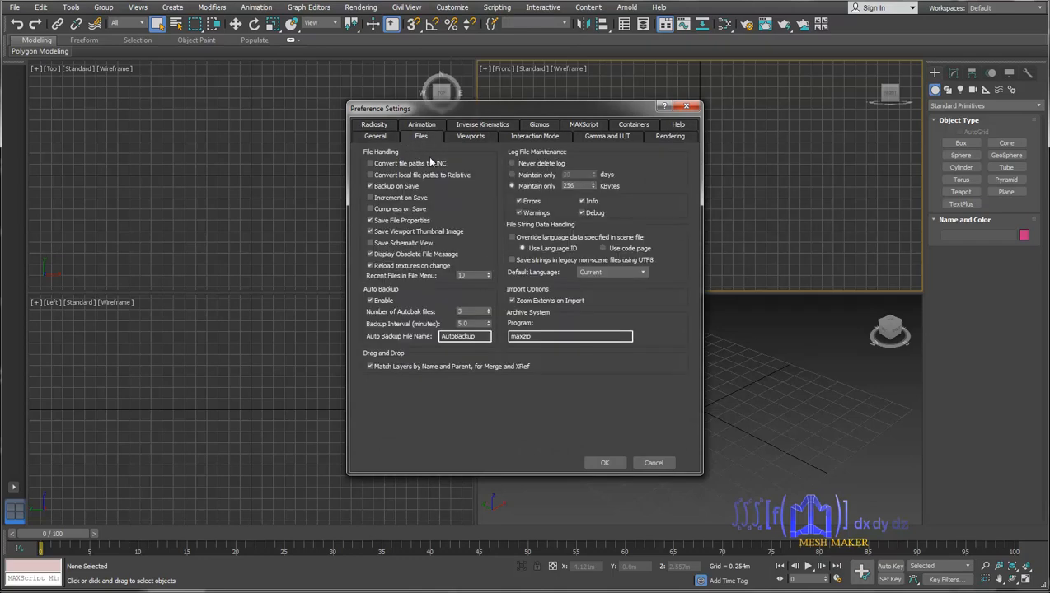
double_click(475, 323)
left_click(685, 108)
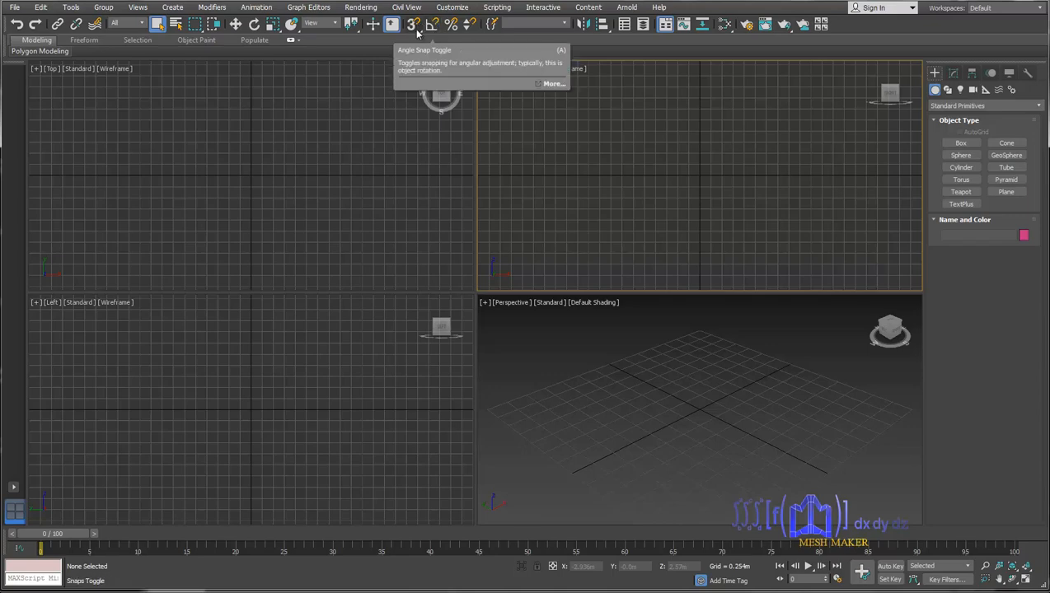
- Review the available reference coordinate systems and the tools commands such as Mirror, Array and Align
left_click(335, 24)
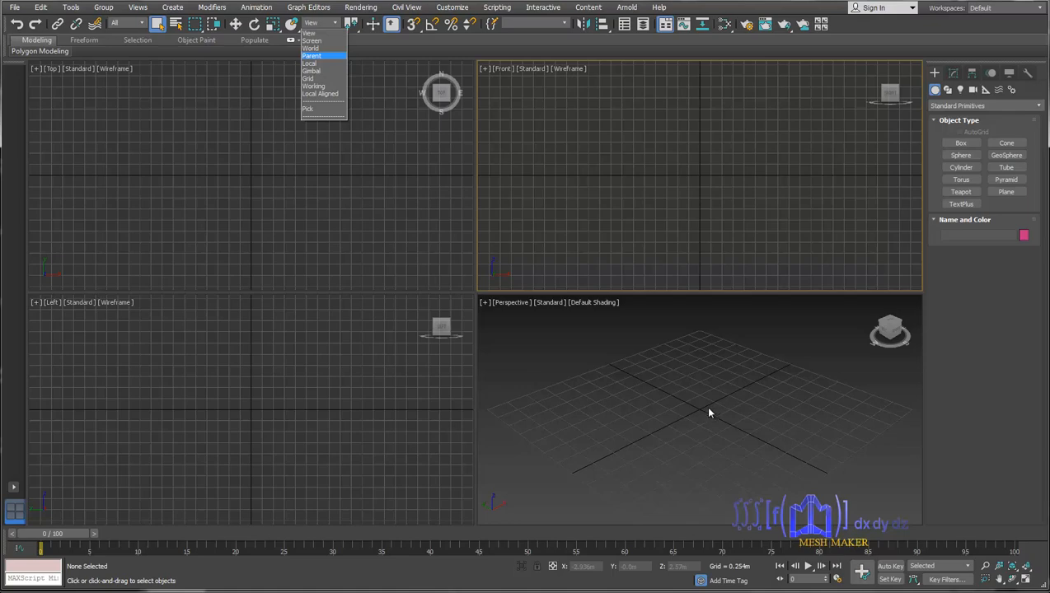
left_click(636, 143)
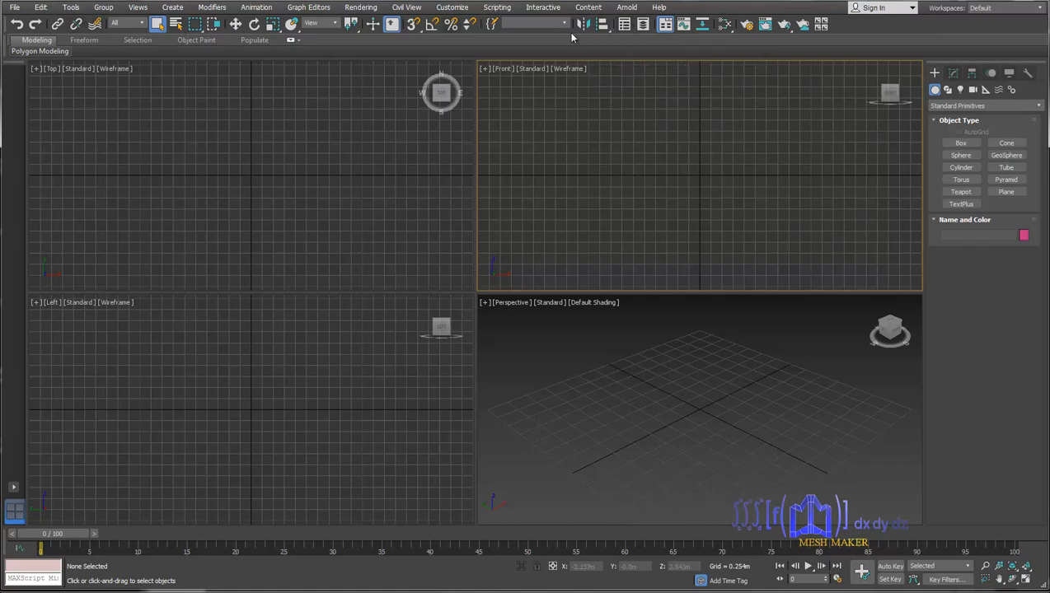
left_click(71, 7)
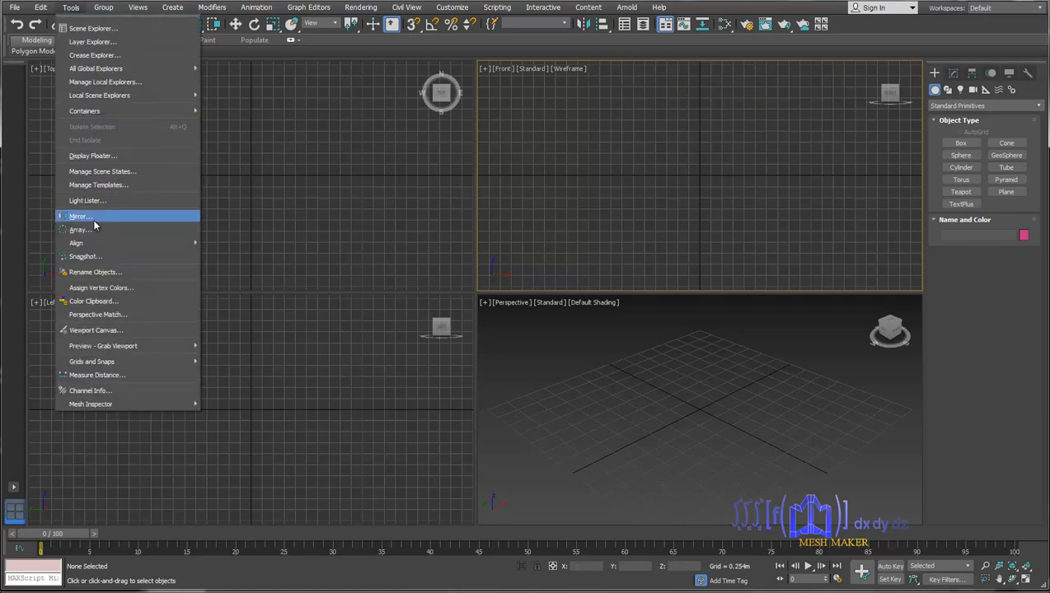
mouse_move(94, 247)
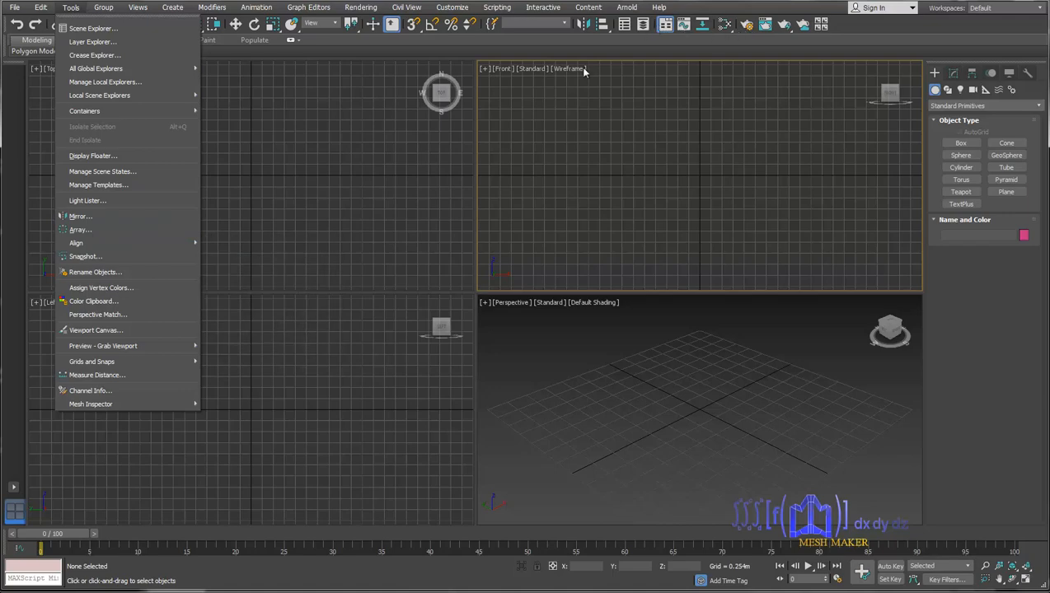
left_click(666, 25)
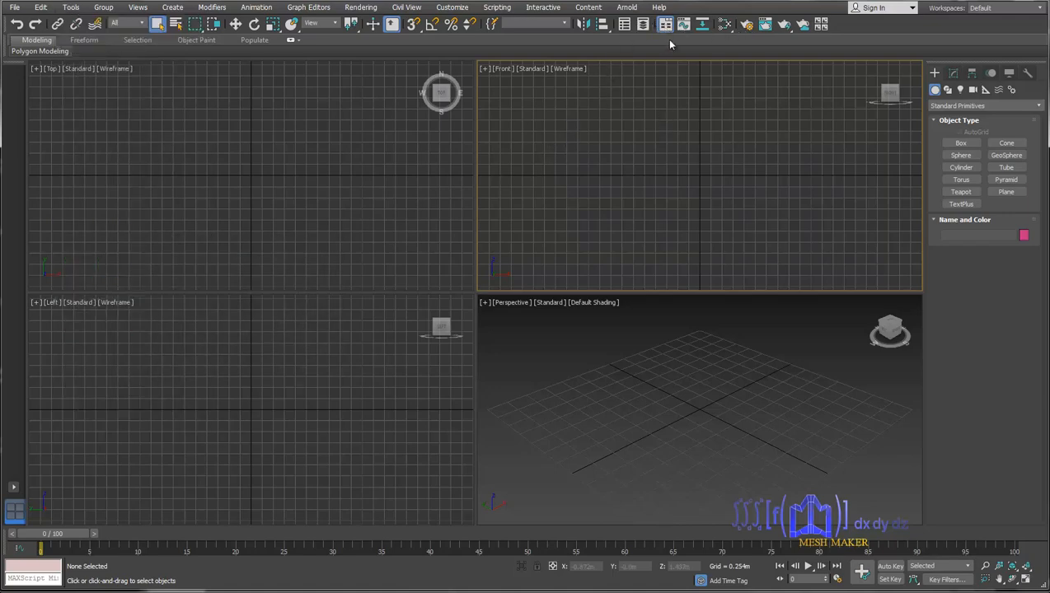
- View the Slate Material Editor twice, shifting its window slightly each time, and briefly view the Rendered Frame Window
left_click(725, 25)
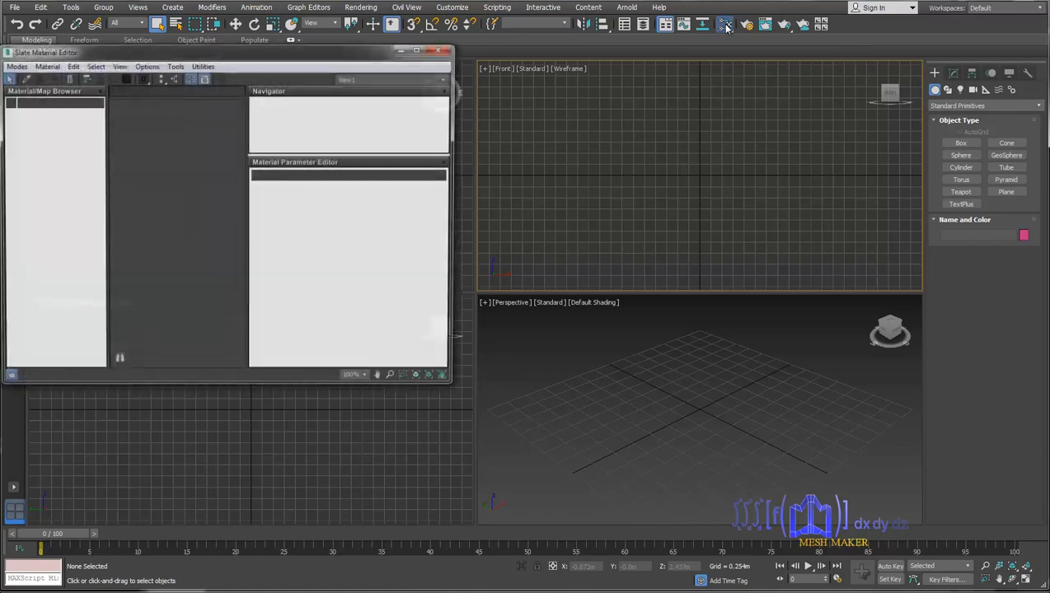
left_click_drag(244, 57, 260, 83)
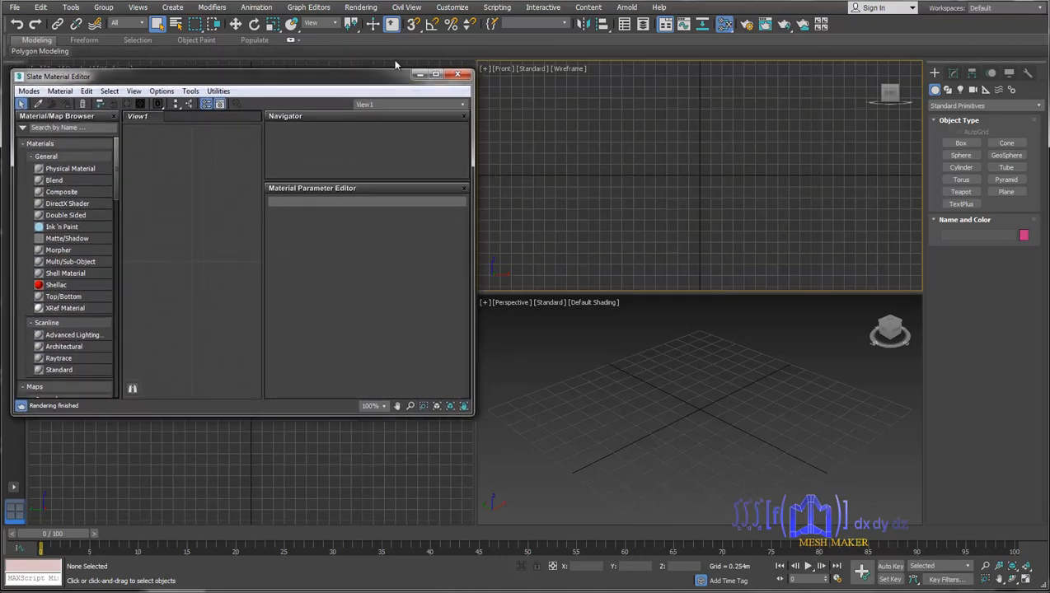
left_click(459, 75)
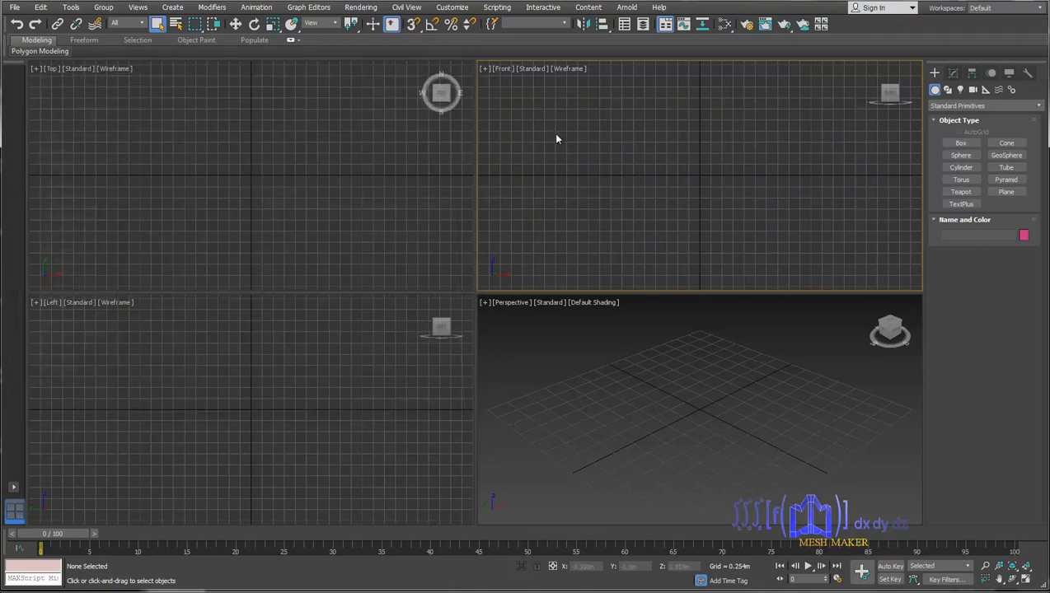
key("m")
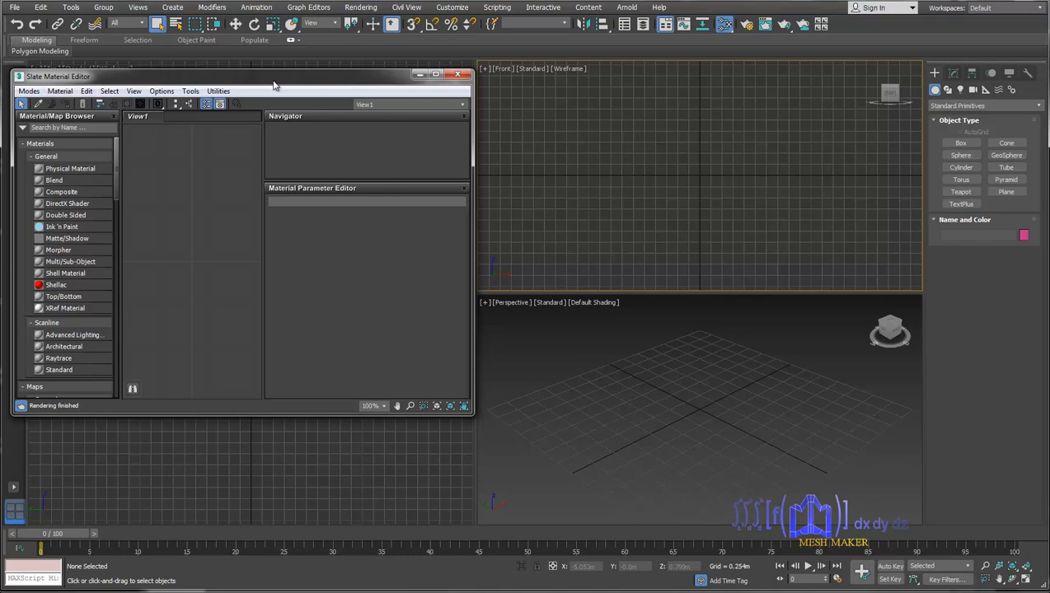
mouse_move(361, 80)
left_mouse_down()
mouse_move(383, 82)
mouse_move(358, 92)
left_mouse_up()
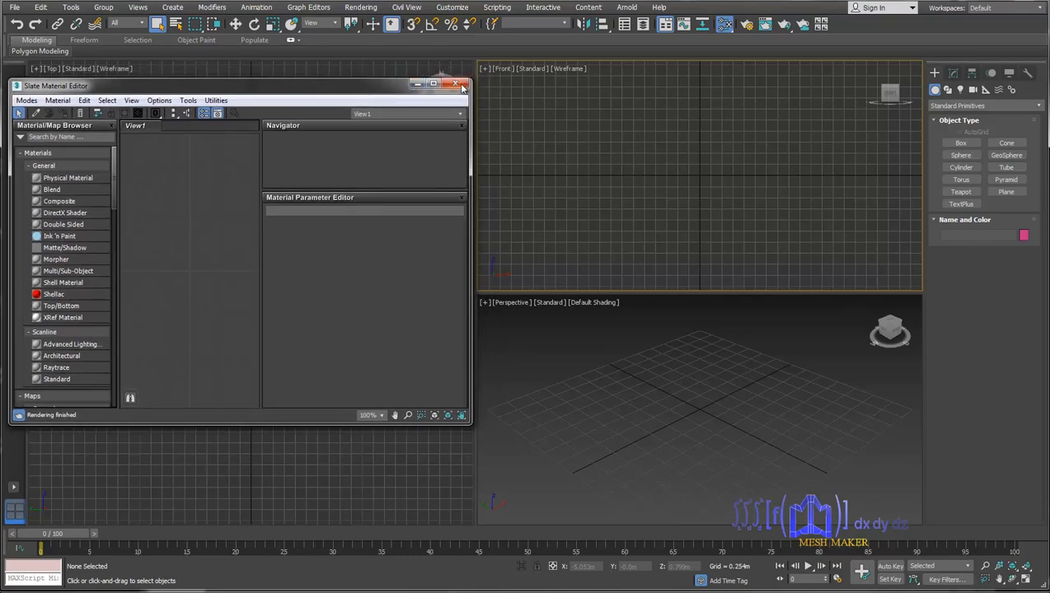
left_click(456, 85)
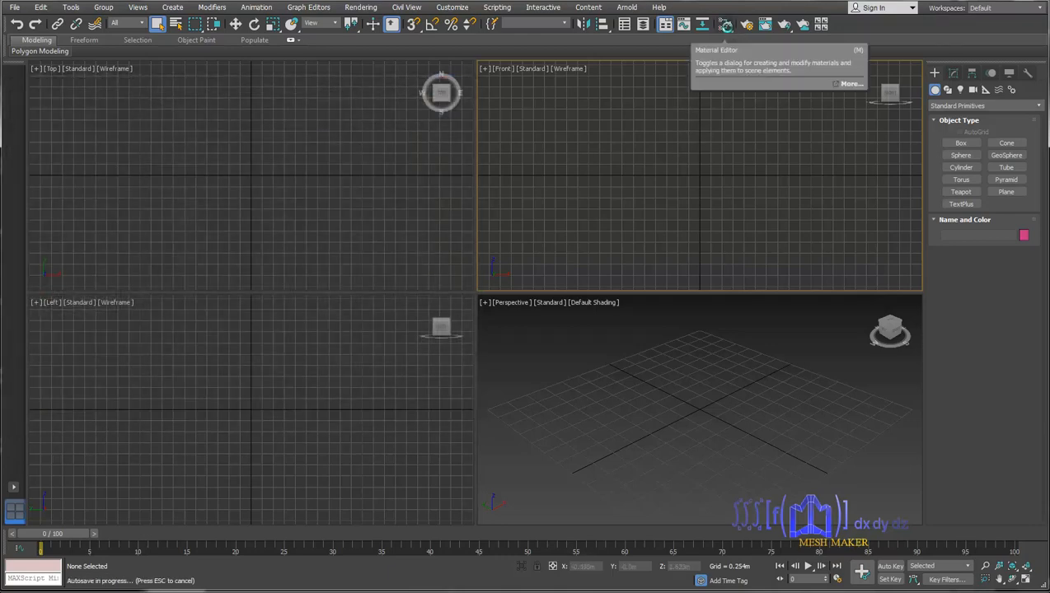
left_click(766, 25)
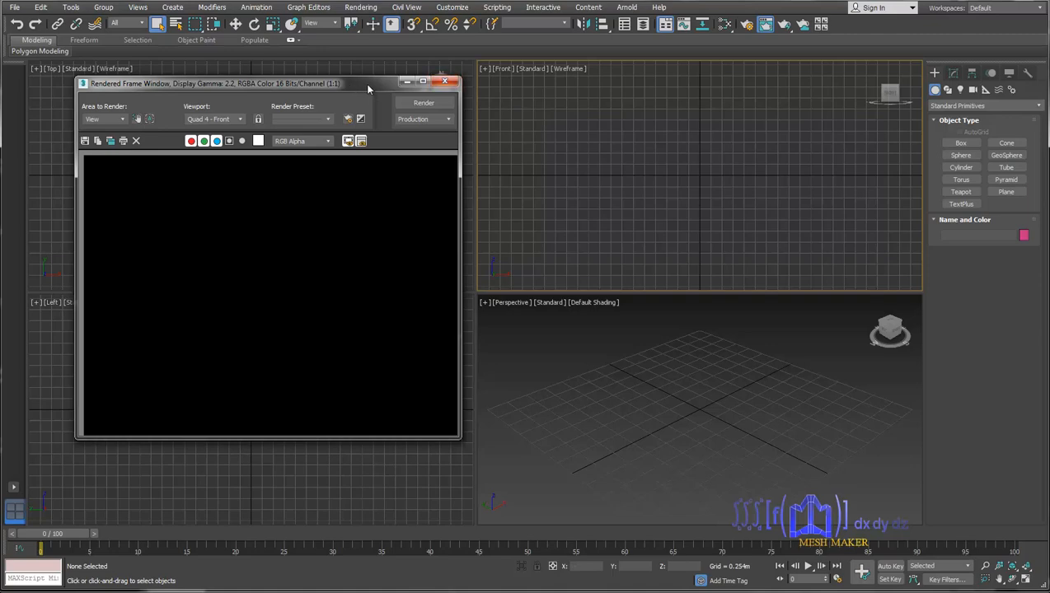
left_click(445, 81)
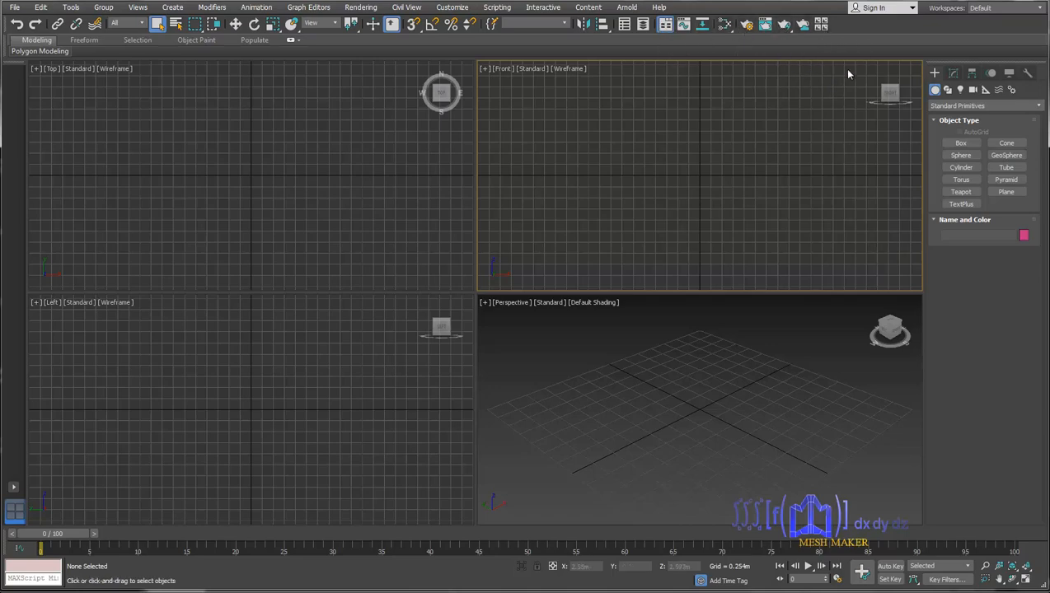
- Browse the creation categories for extended primitives, splines, photometric lights and standard cameras
left_click(957, 106)
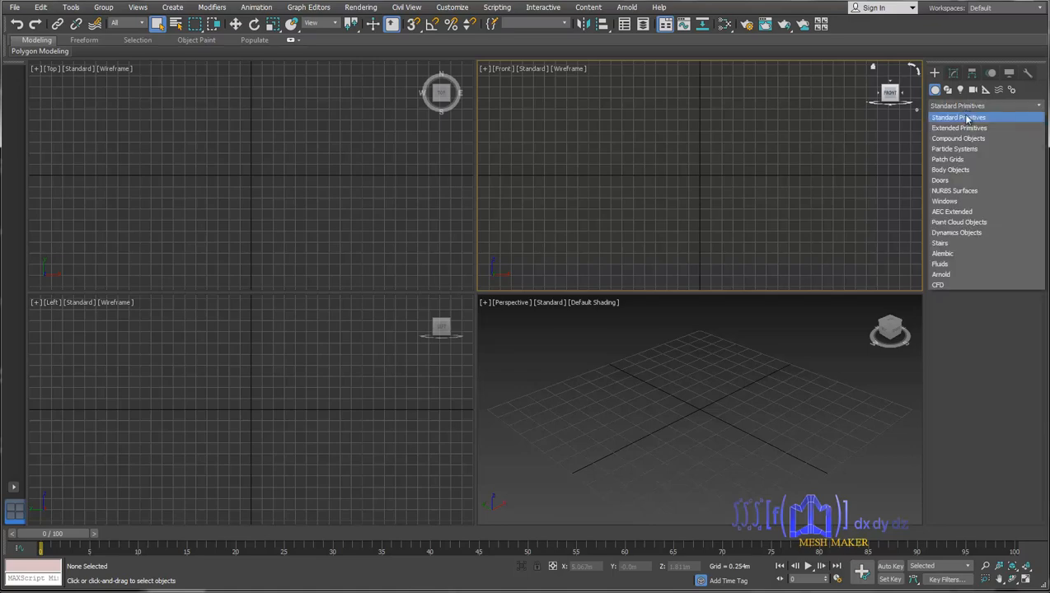
left_click(960, 127)
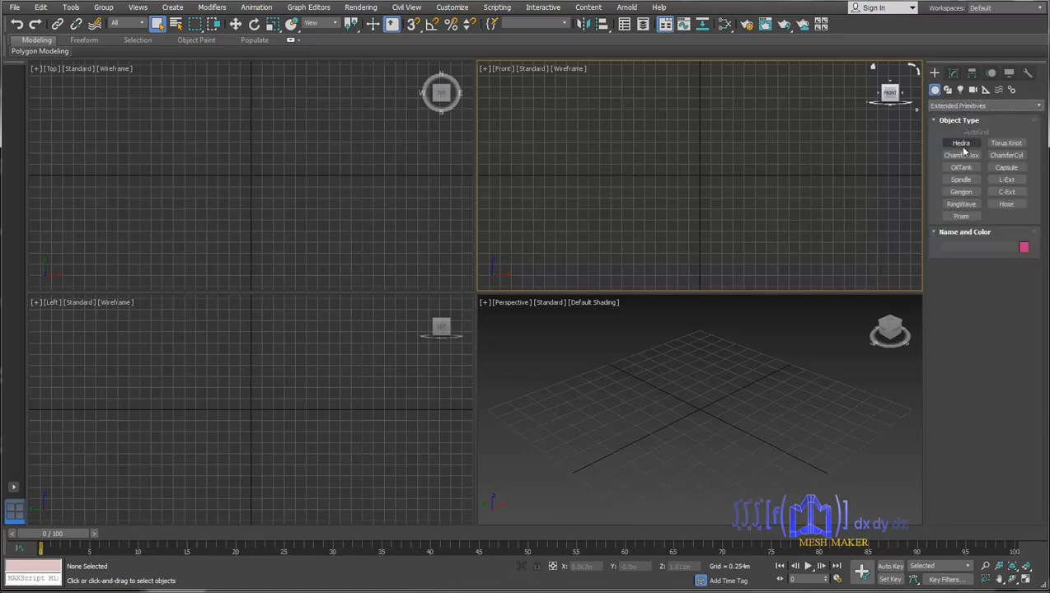
left_click(1039, 106)
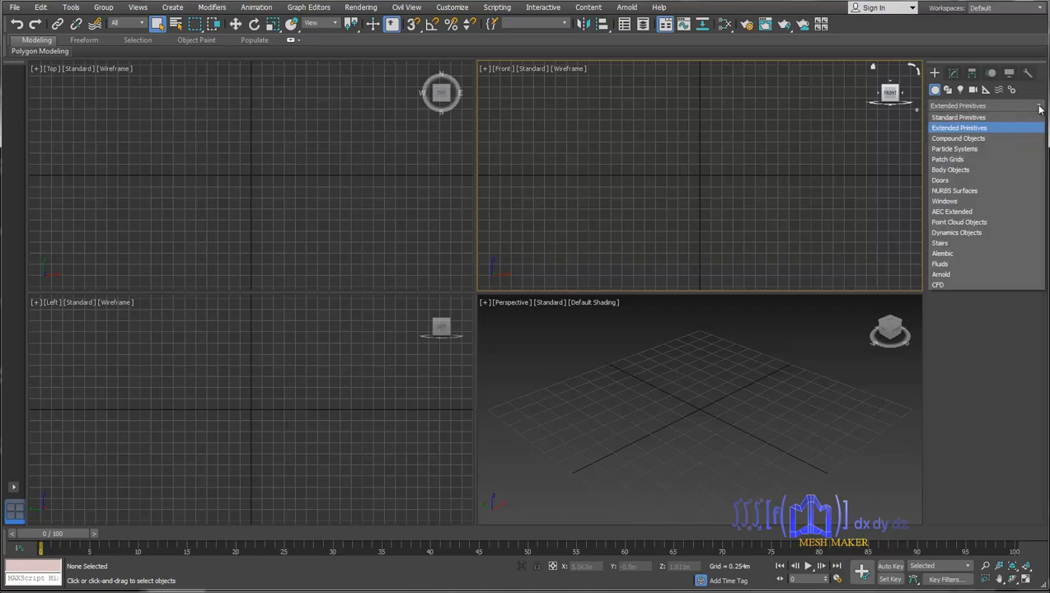
left_click(968, 130)
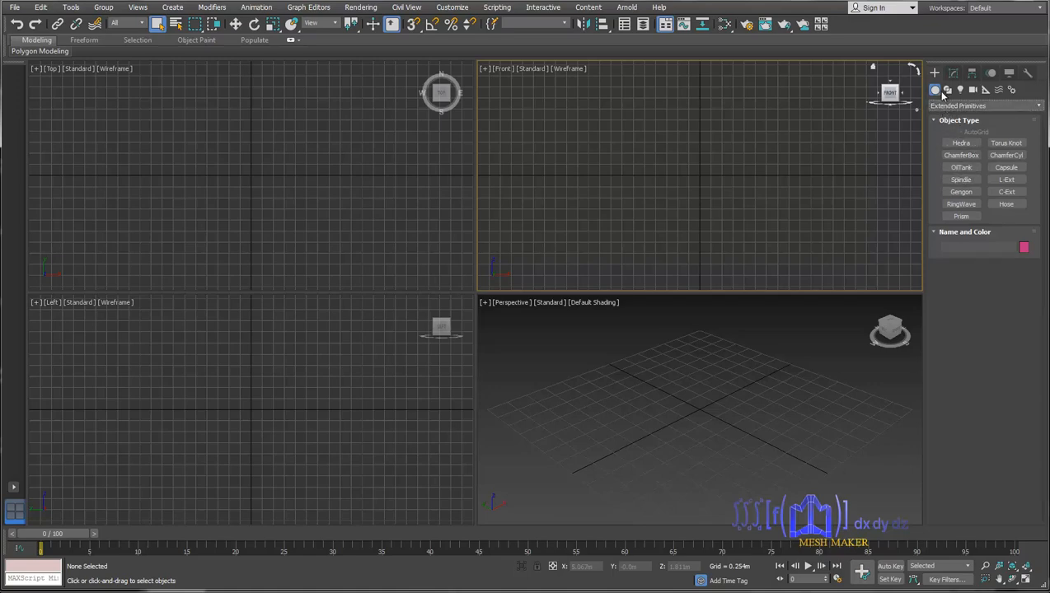
left_click(947, 89)
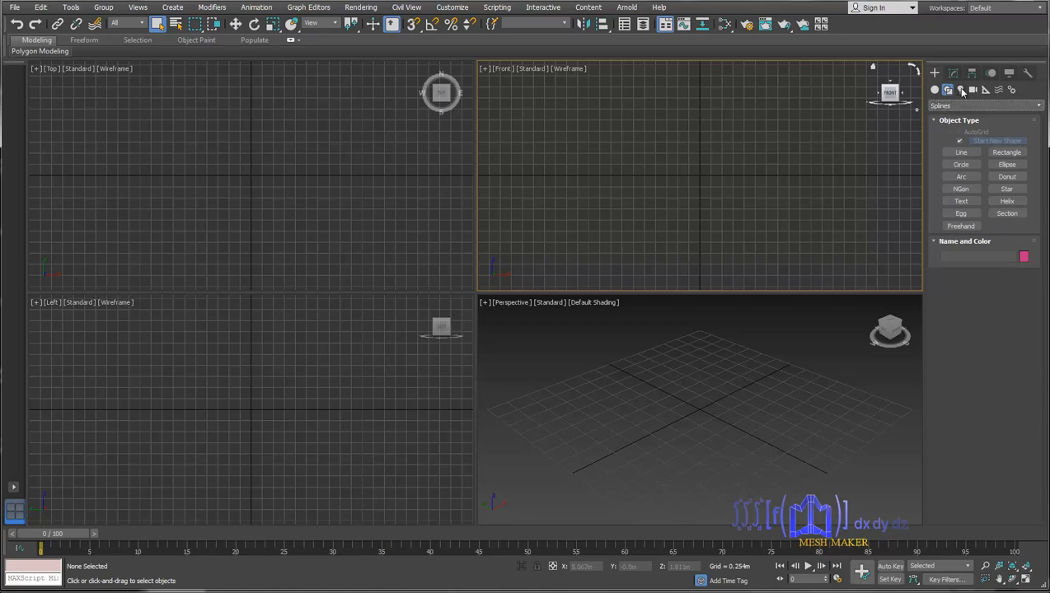
left_click(961, 90)
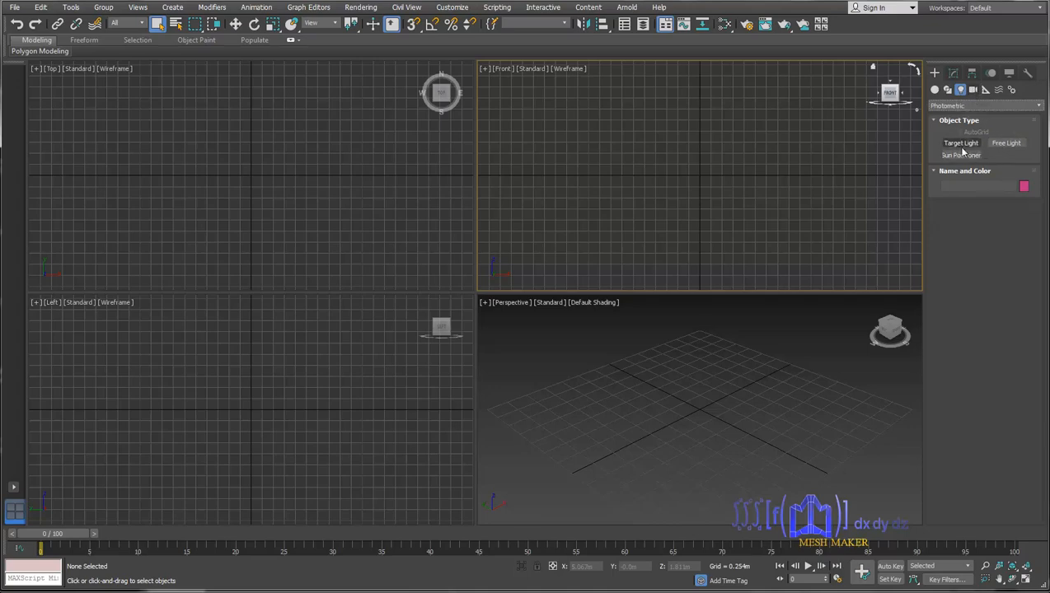
left_click(974, 90)
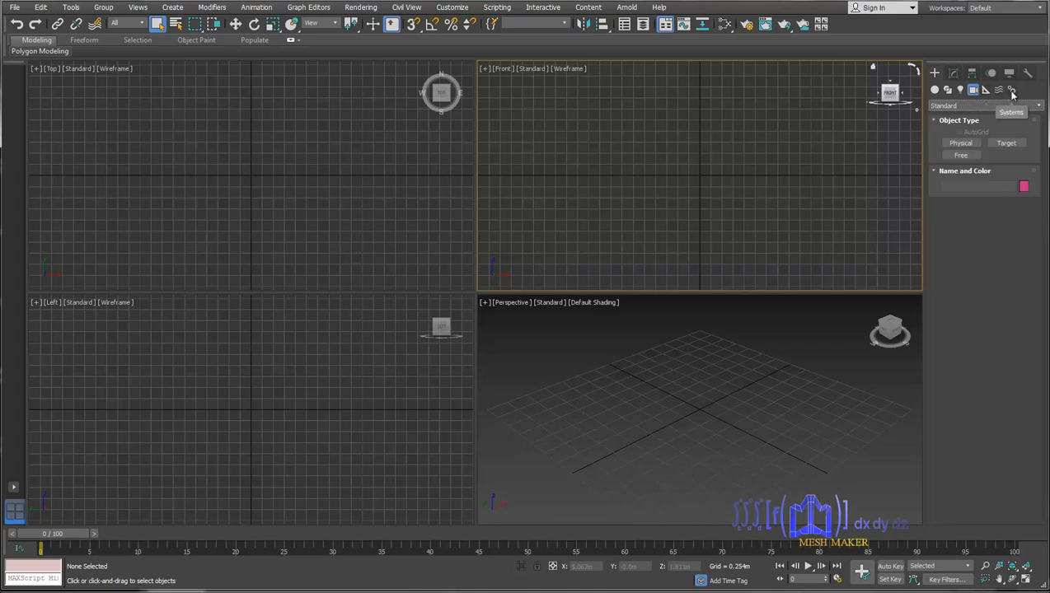
- View the modifier controls, activate the Perspective viewport, and show the hierarchy pivot settings
left_click(954, 75)
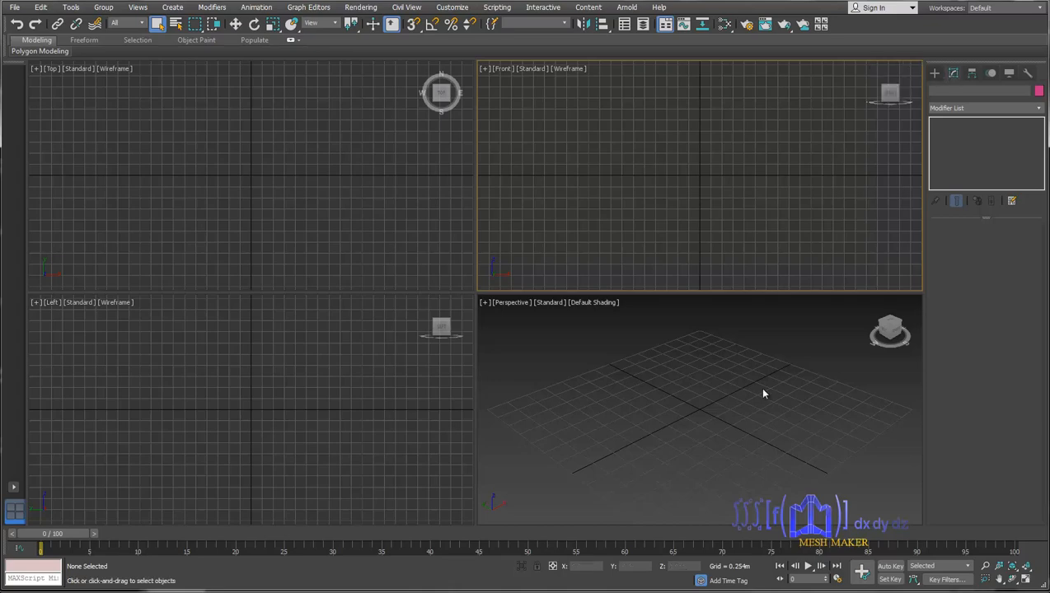
left_click(682, 430)
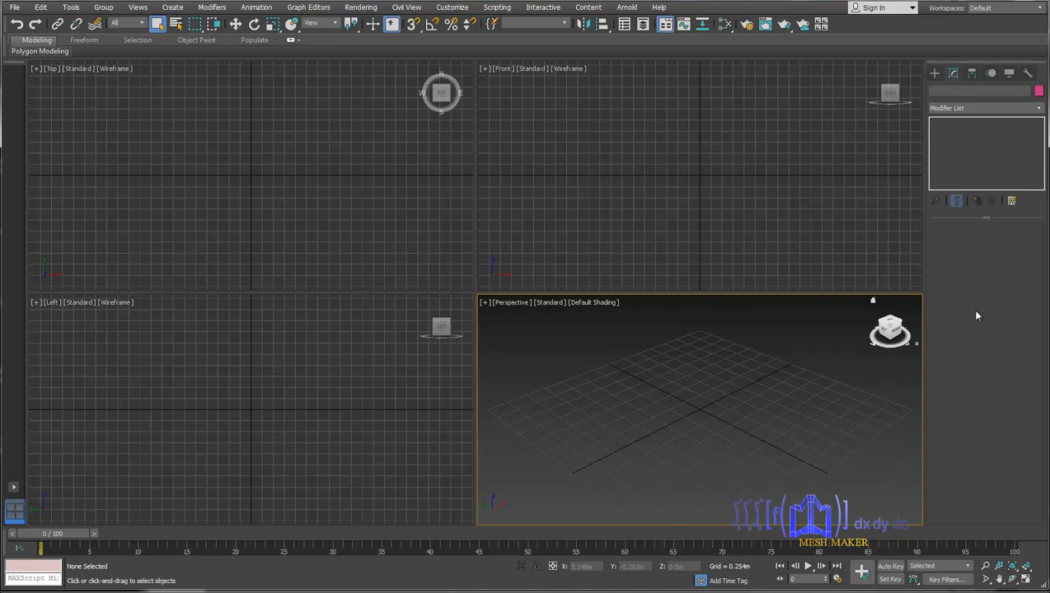
left_click(971, 74)
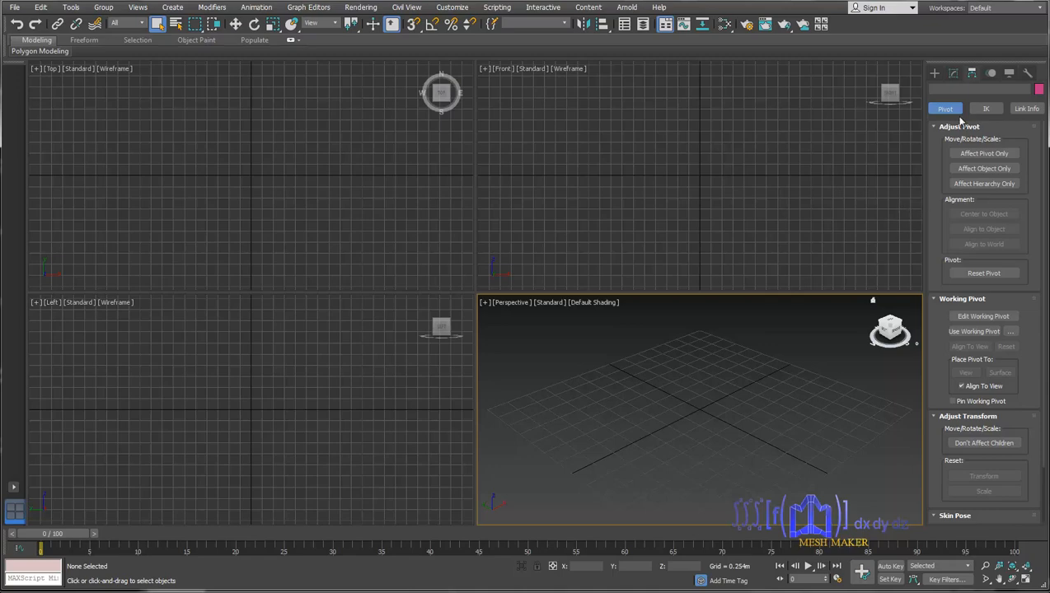
- View the list of available utilities, such as Perspective Match, Measure and Reset XForm
left_click(964, 167)
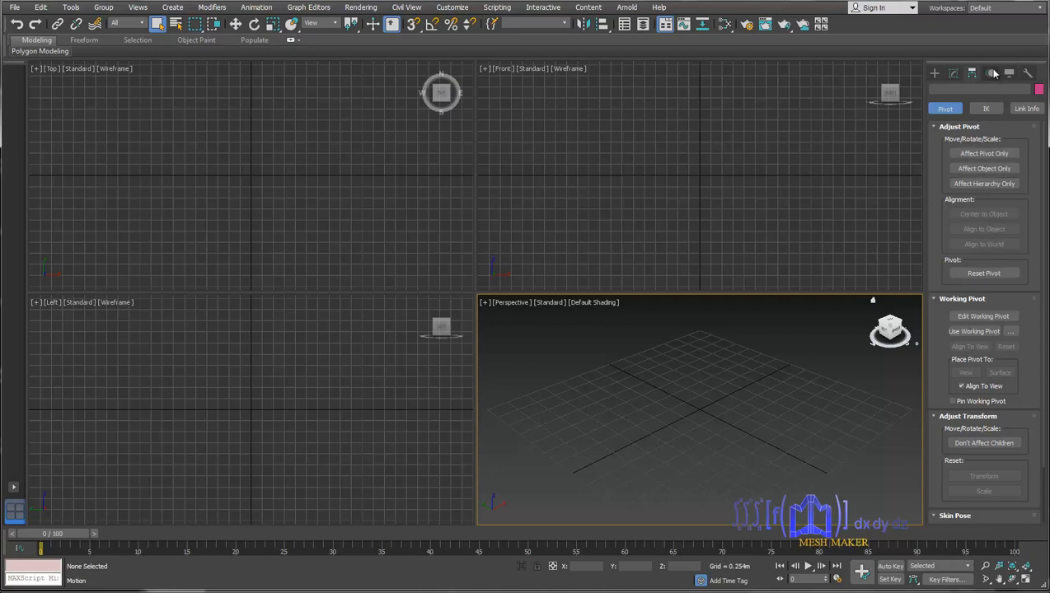
left_click(1028, 74)
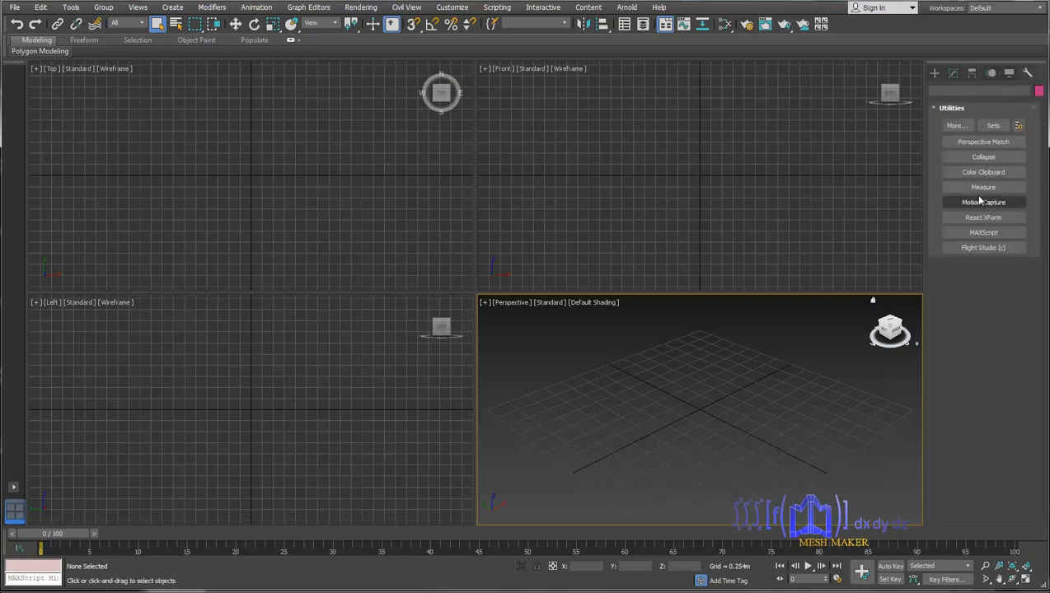
- Create a standard primitive box about 0.76 m long, 0.66 m wide and 0.74 m high near the Perspective grid's centre
left_click(935, 73)
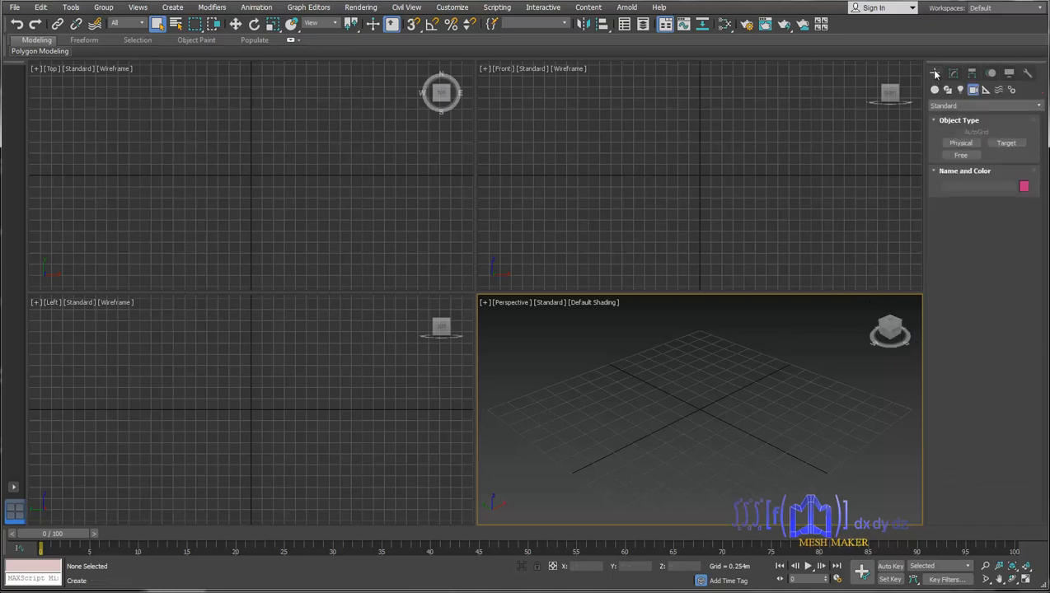
left_click(934, 90)
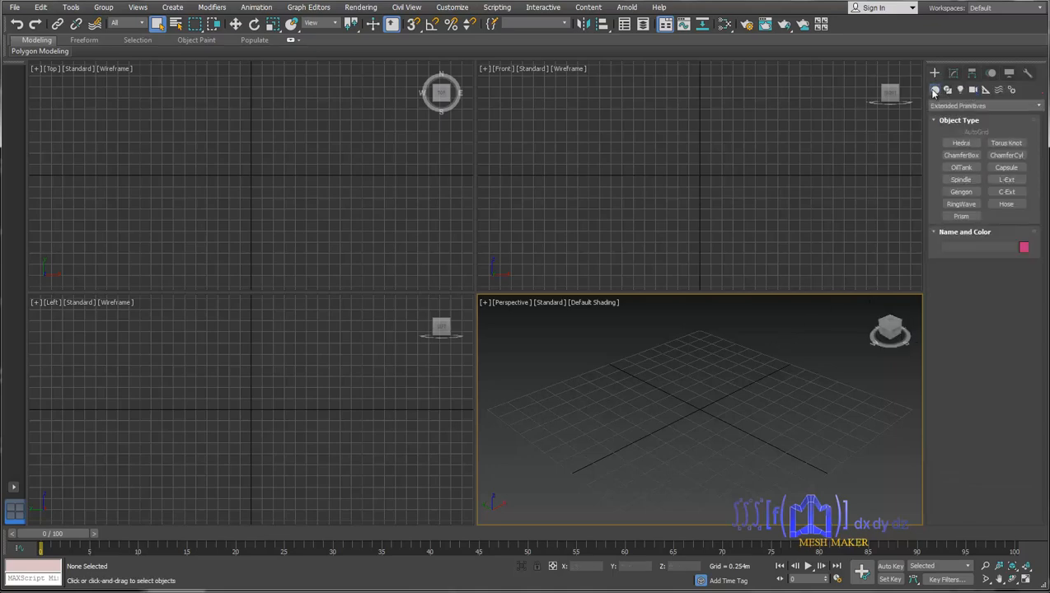
left_click(946, 105)
left_click(948, 112)
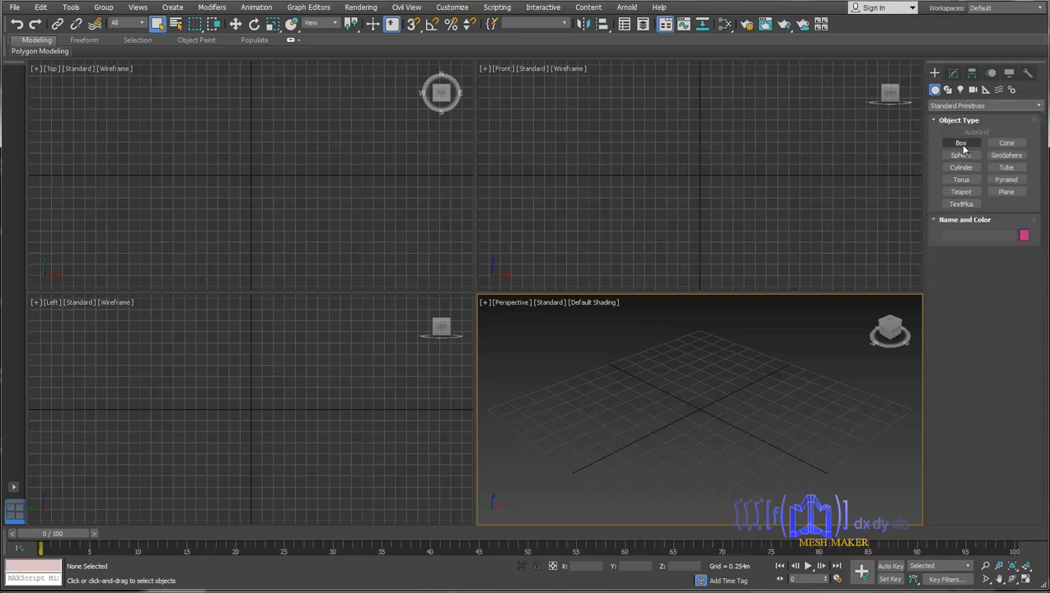
left_click(961, 143)
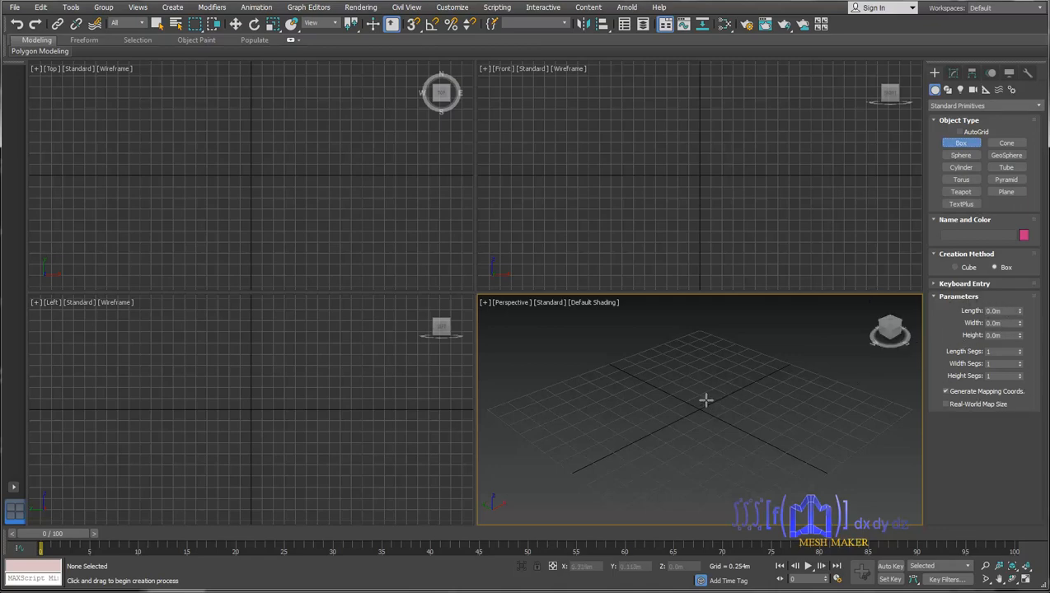
left_click_drag(706, 375, 713, 417)
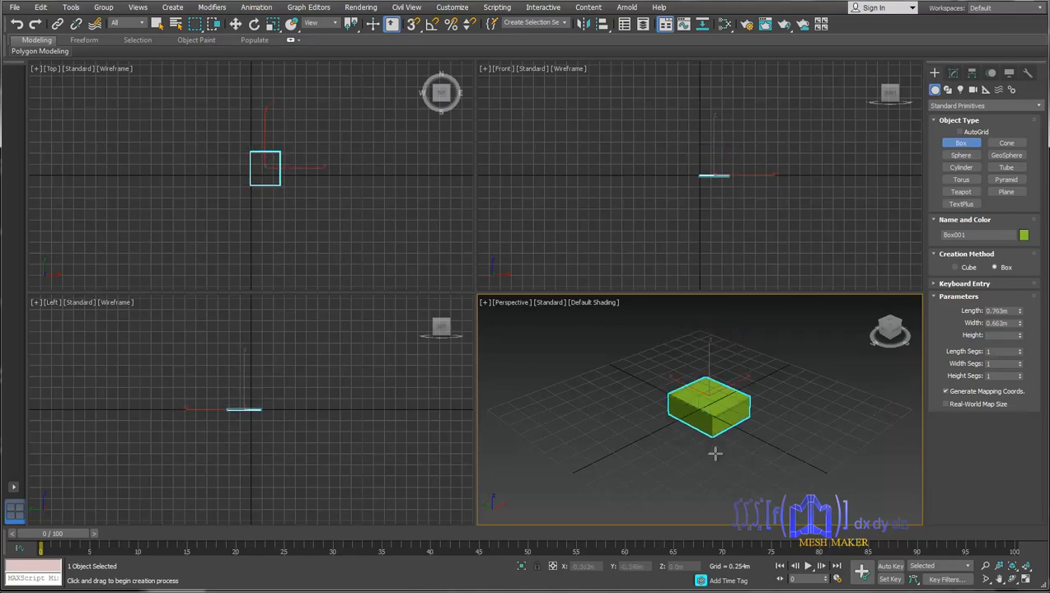
left_click(714, 361)
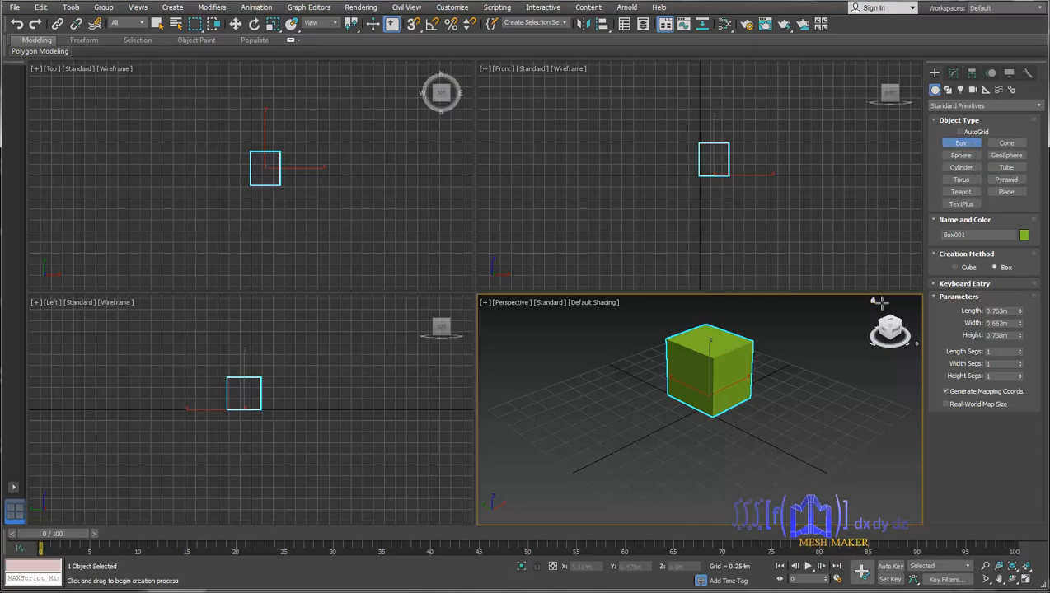
- Create three more smaller boxes of different sizes around the green box in the Perspective viewport
left_click_drag(820, 389, 850, 411)
left_click(839, 373)
left_click_drag(690, 455, 696, 466)
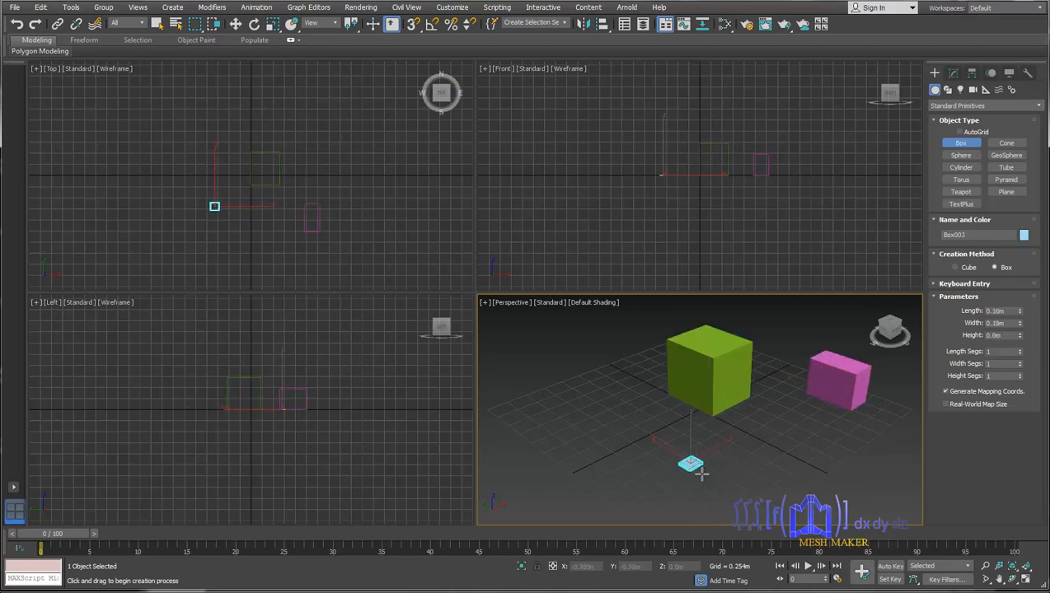
left_click(686, 516)
left_click_drag(581, 405, 581, 429)
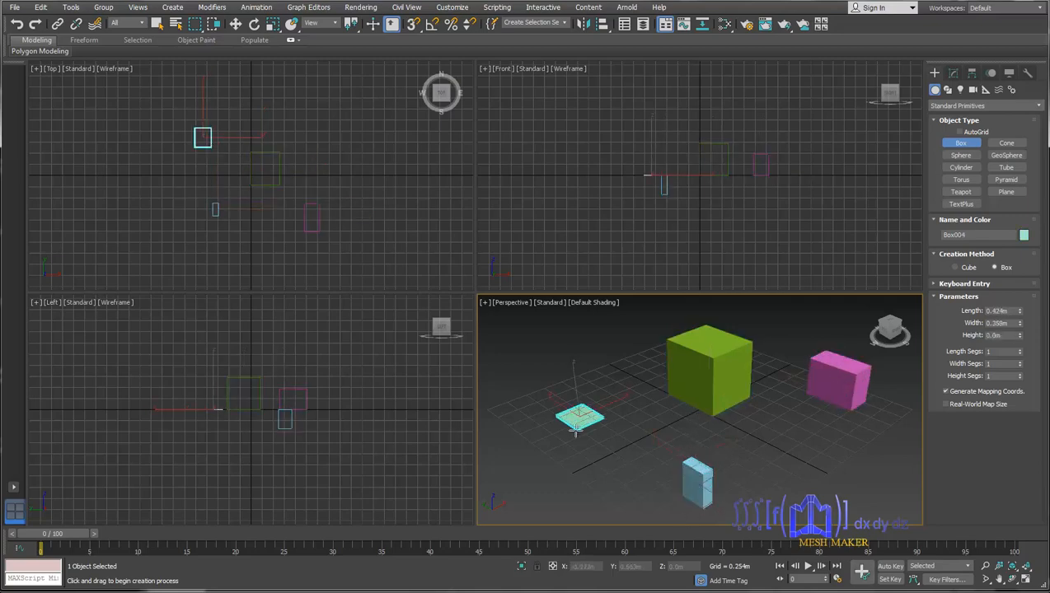
left_click(579, 457)
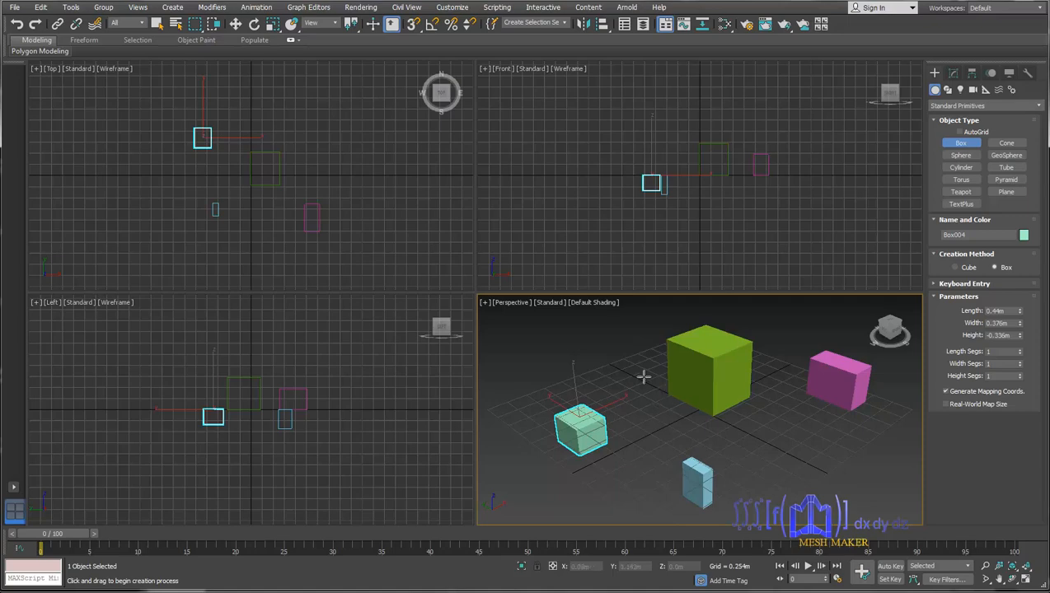
right_click(644, 378)
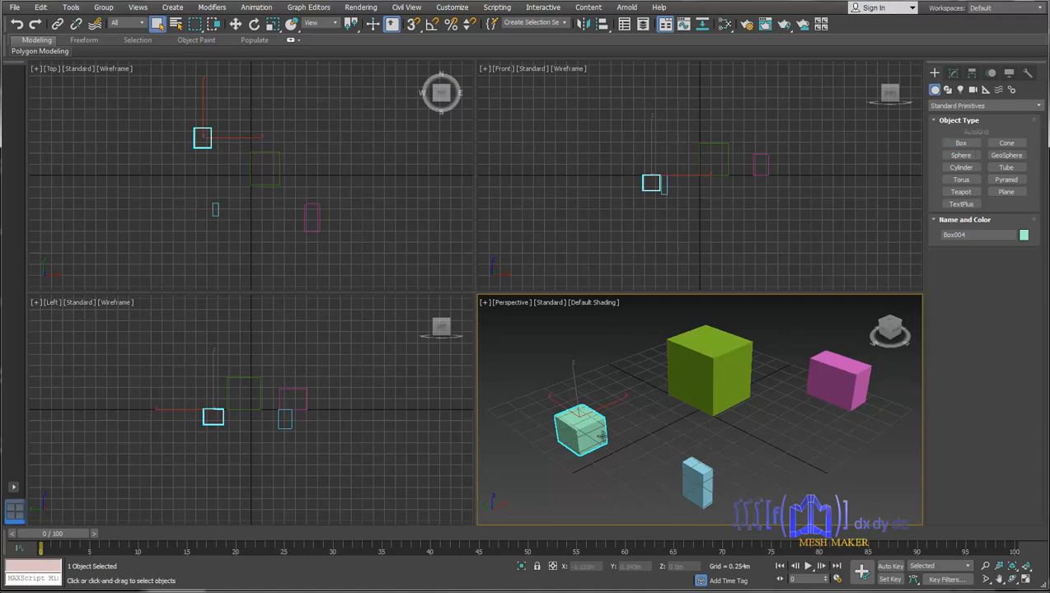
- Delete the three smaller boxes, keeping only the green box
key("Delete")
left_click(697, 482)
key("Delete")
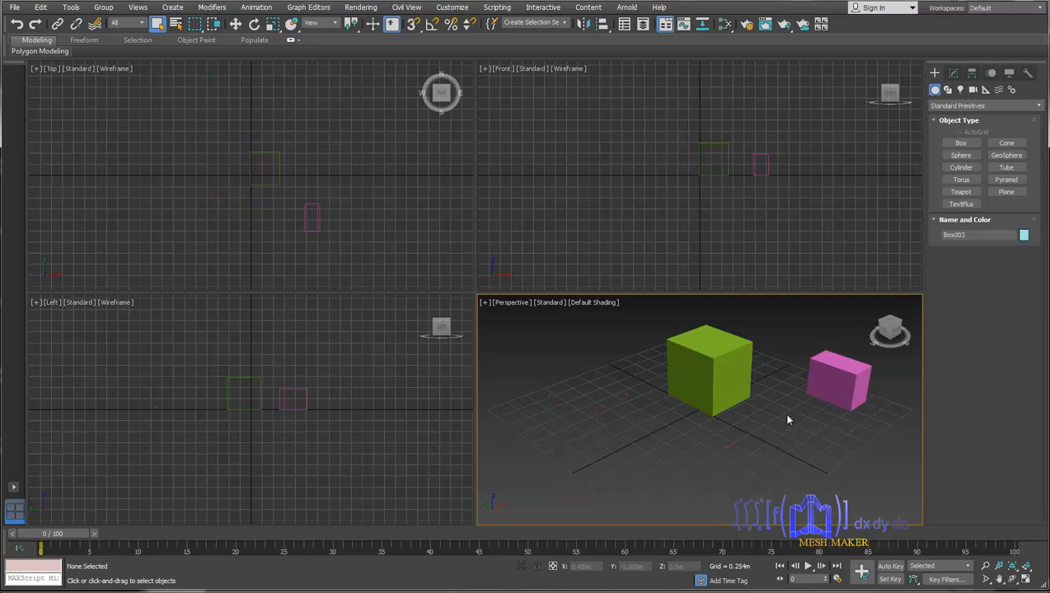
left_click(834, 381)
key("Delete")
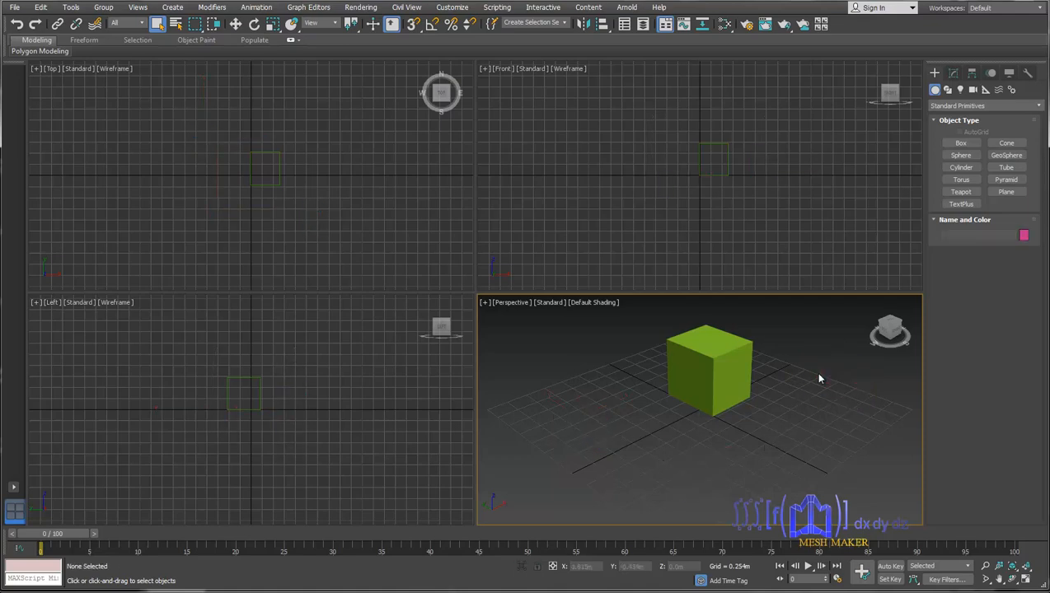
- Select the green box, clear the selection, and select the box again
left_click(741, 370)
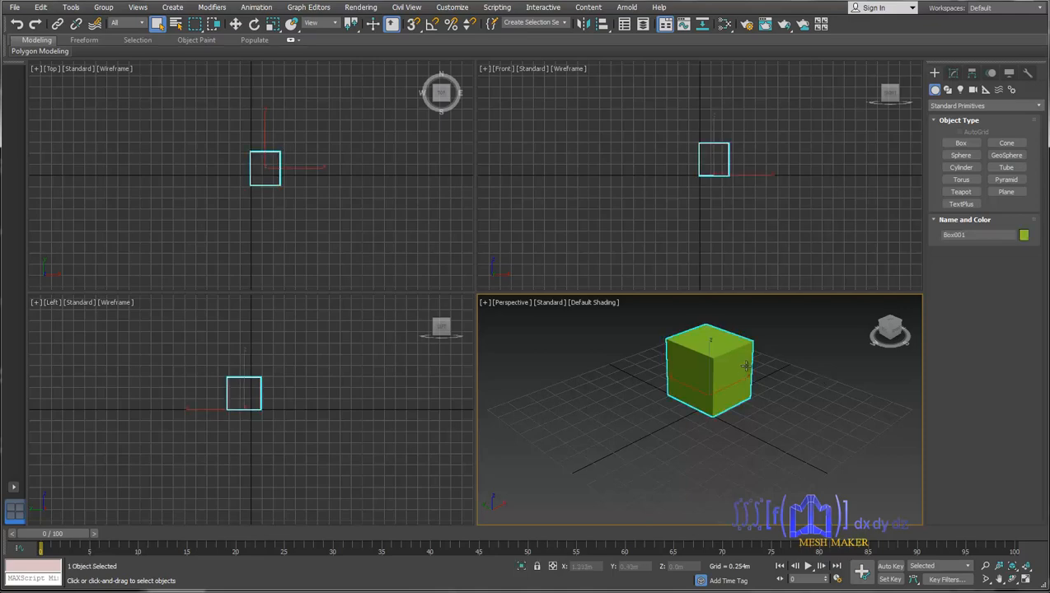
left_click(765, 364)
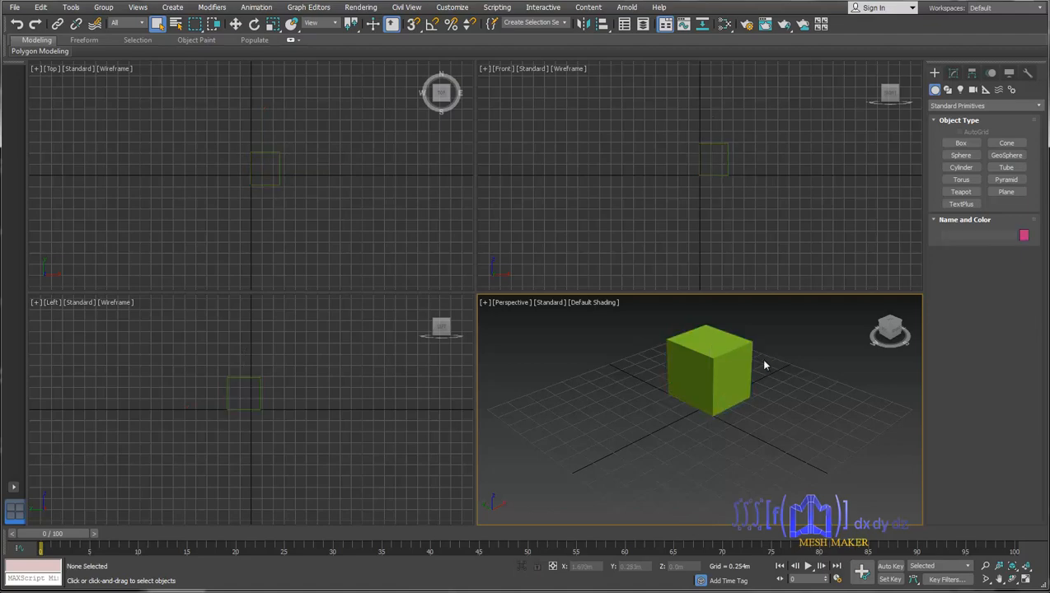
left_click(746, 359)
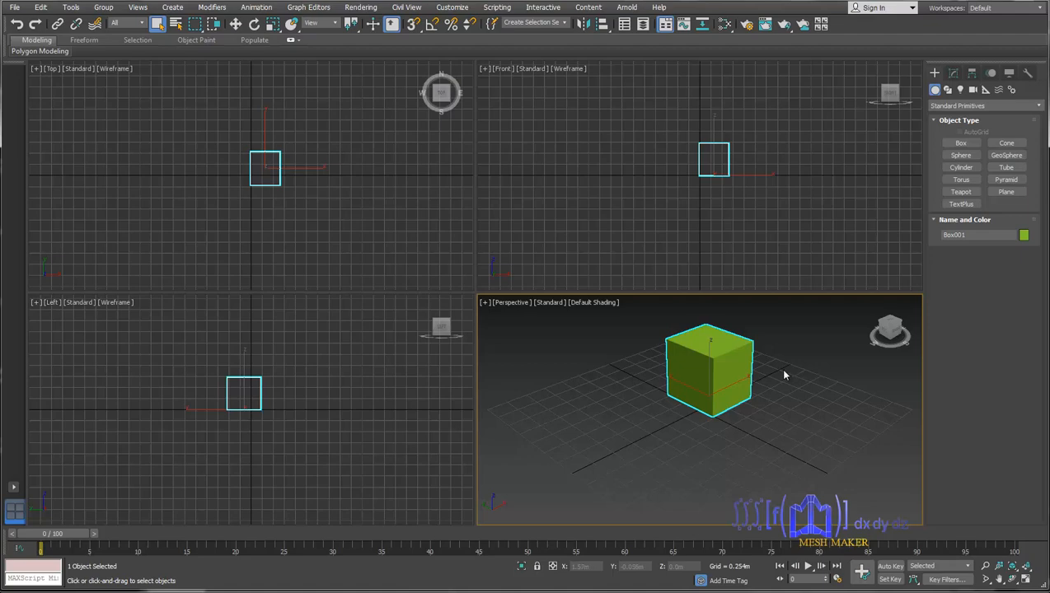
- Create a pointed cone beside the box with a base radius of about 0.46 m and a height of about 0.74 m
left_click(1018, 147)
left_click_drag(816, 412, 822, 432)
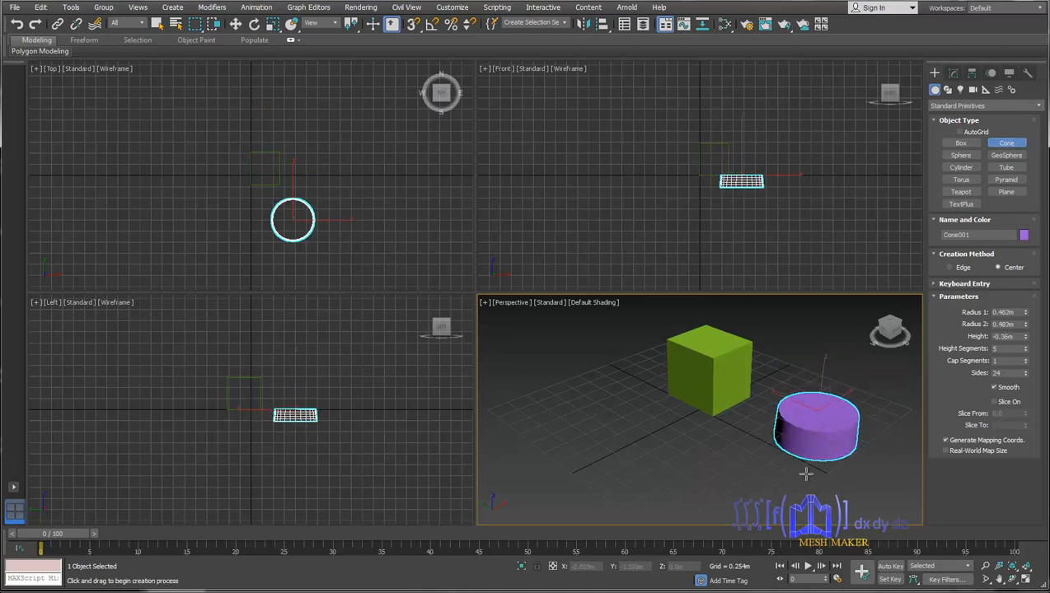
left_click(817, 361)
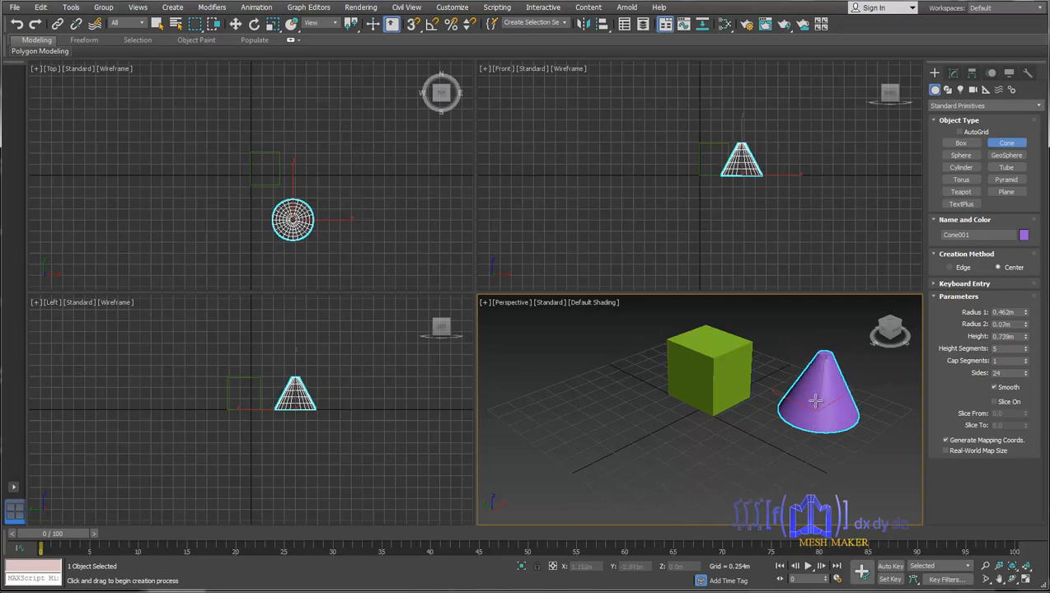
left_click(815, 428)
right_click(816, 430)
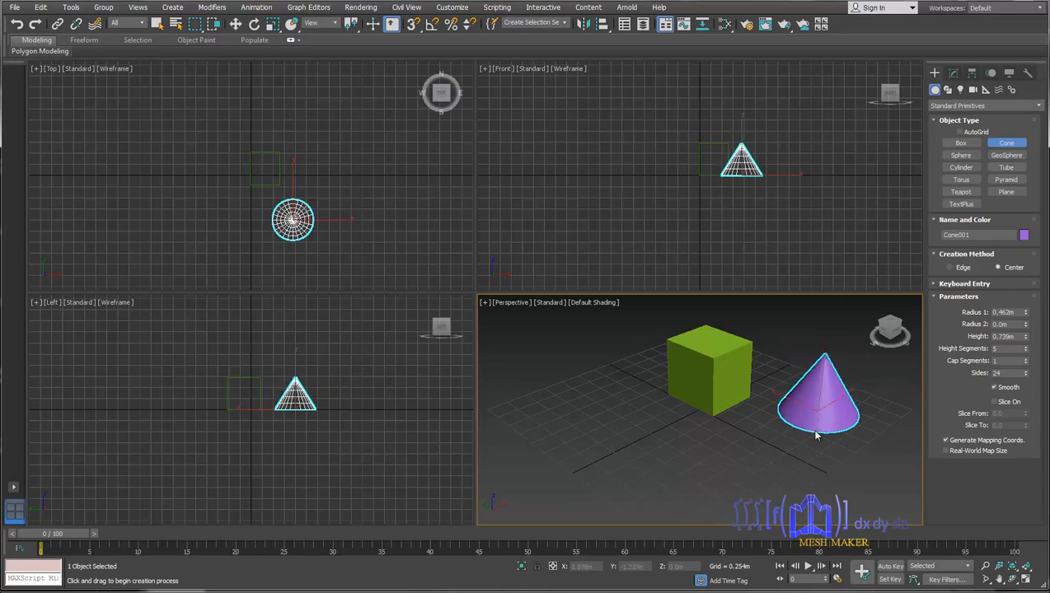
- Create a sphere with a radius of about 0.57 m on the opposite side of the box from the cone
left_click(961, 154)
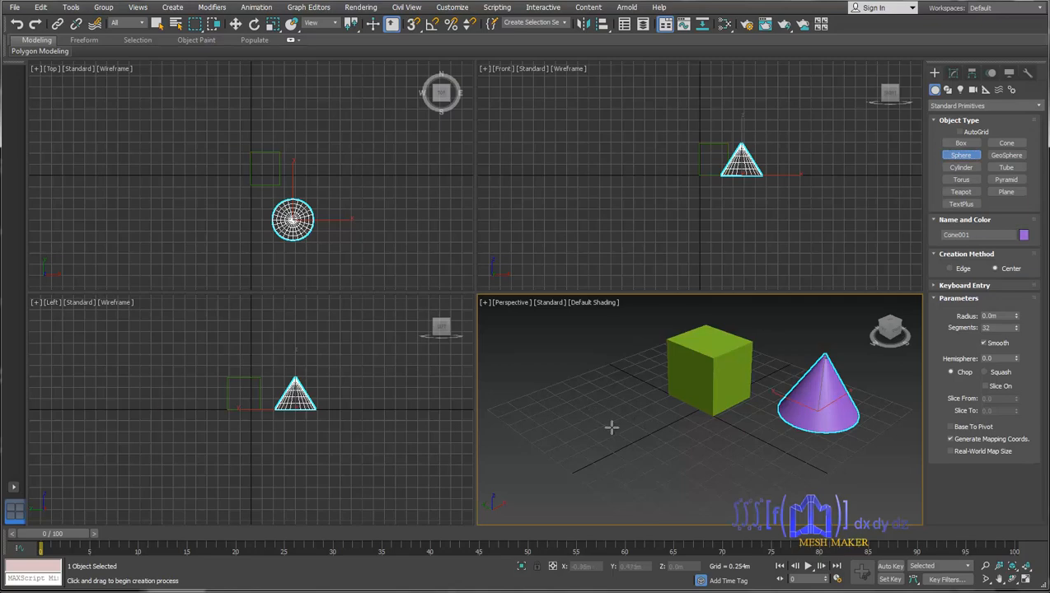
left_click_drag(604, 416, 632, 450)
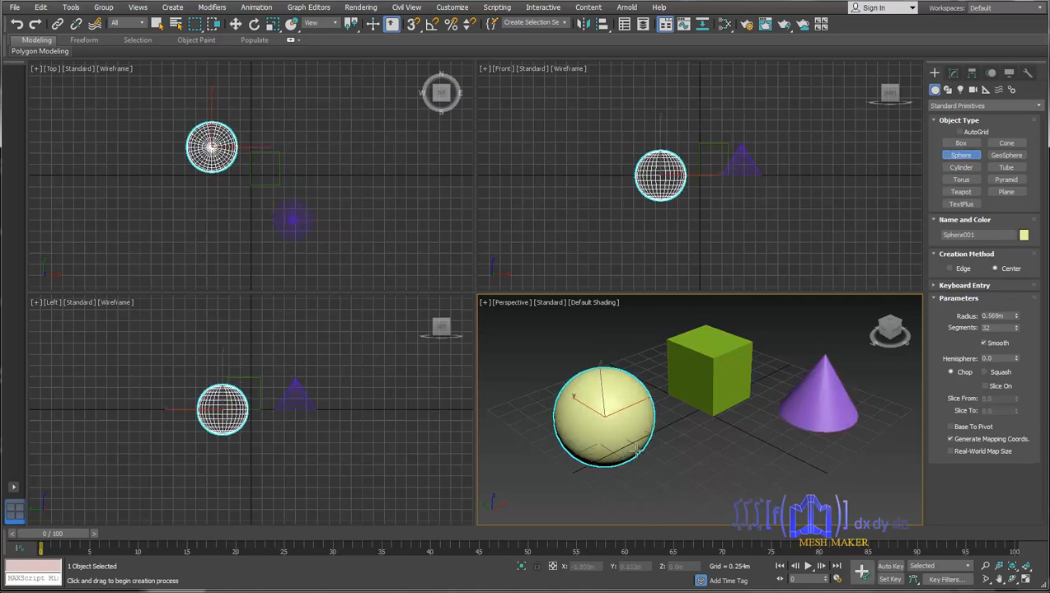
right_click(783, 422)
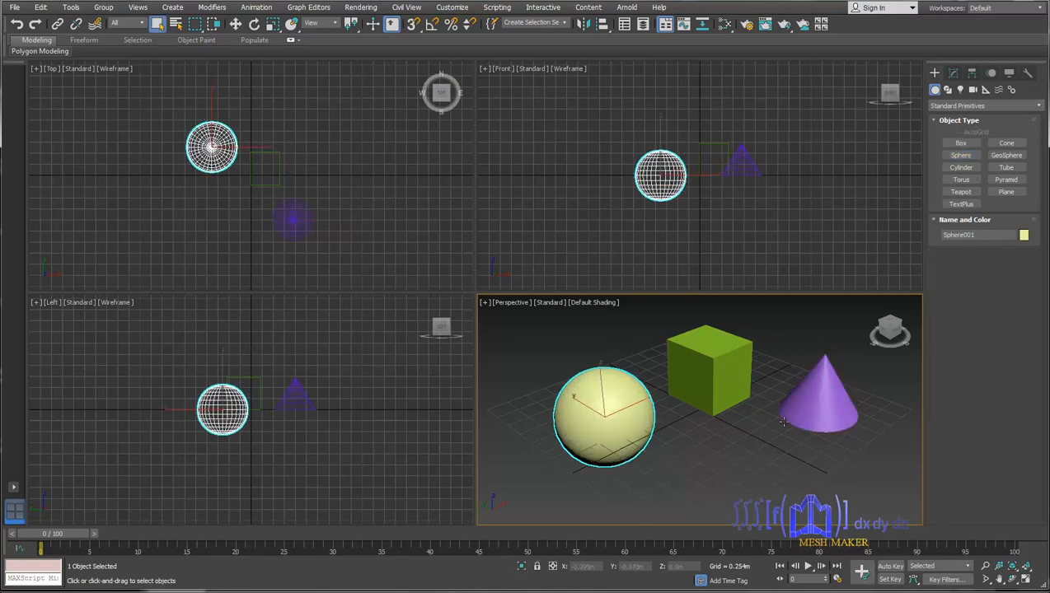
- Create a torus in front of the box with radii of about 0.72 m and 0.26 m
left_click(961, 180)
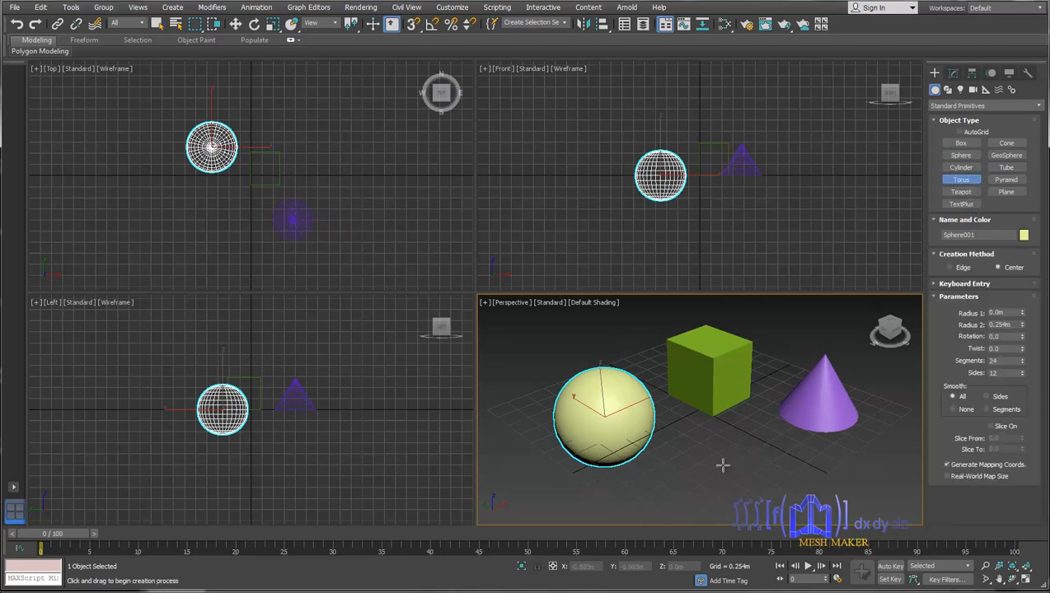
left_click_drag(720, 454, 765, 467)
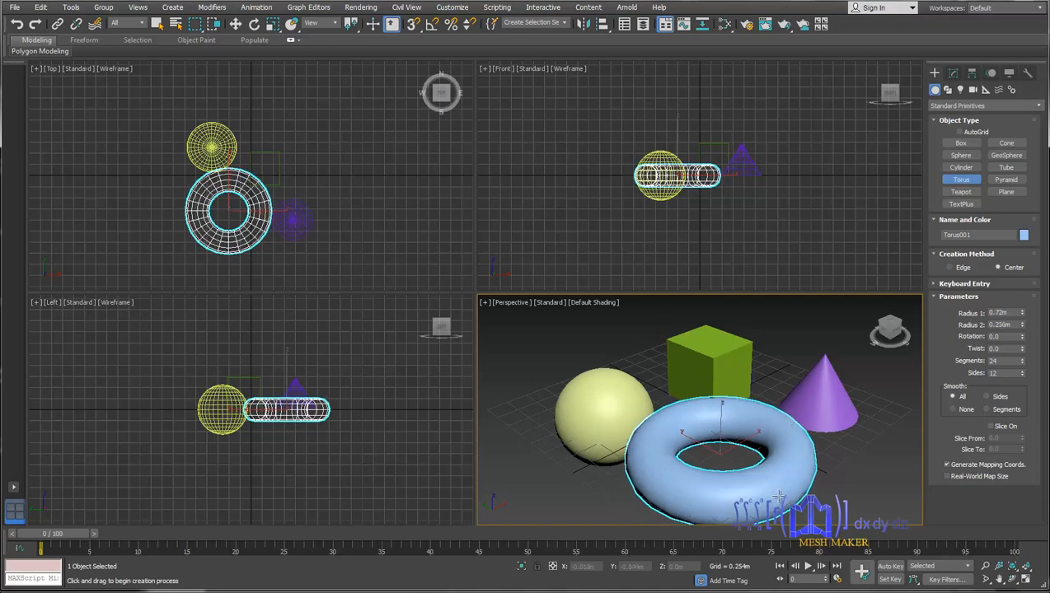
right_click(881, 418)
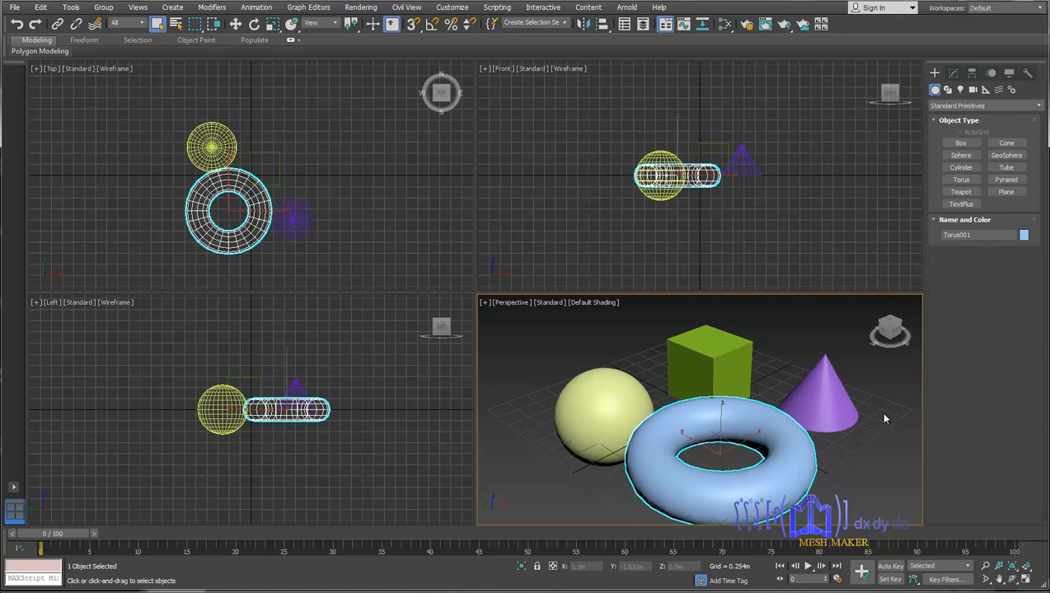
- Create a teapot with a radius of about 0.47 m behind the cone
left_click(960, 192)
left_click_drag(796, 350, 798, 362)
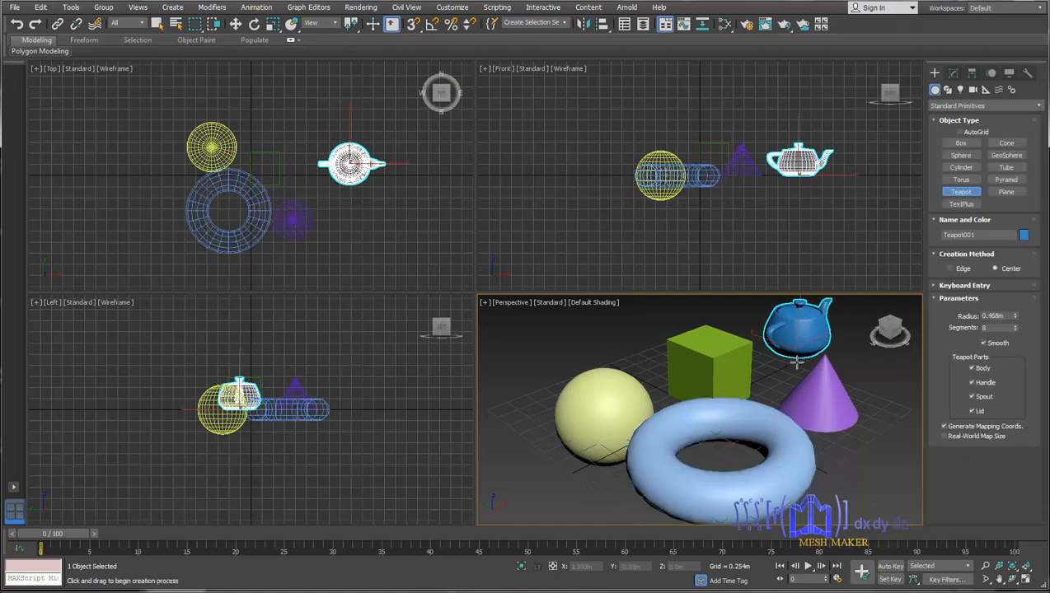
right_click(796, 364)
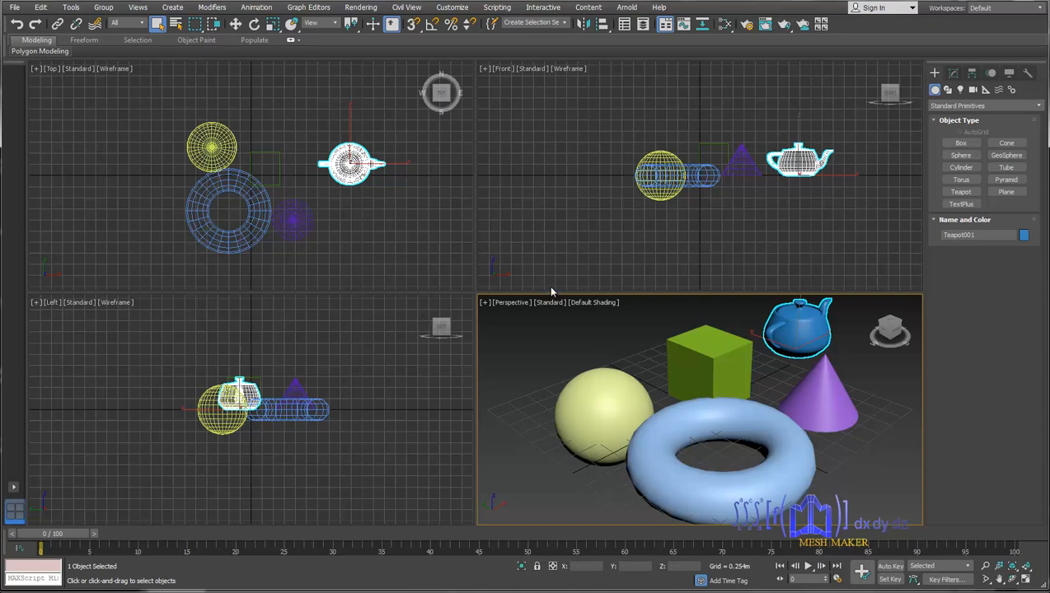
- Activate the Front, Top and Left viewports in turn, clearing the object selection
left_click(565, 199)
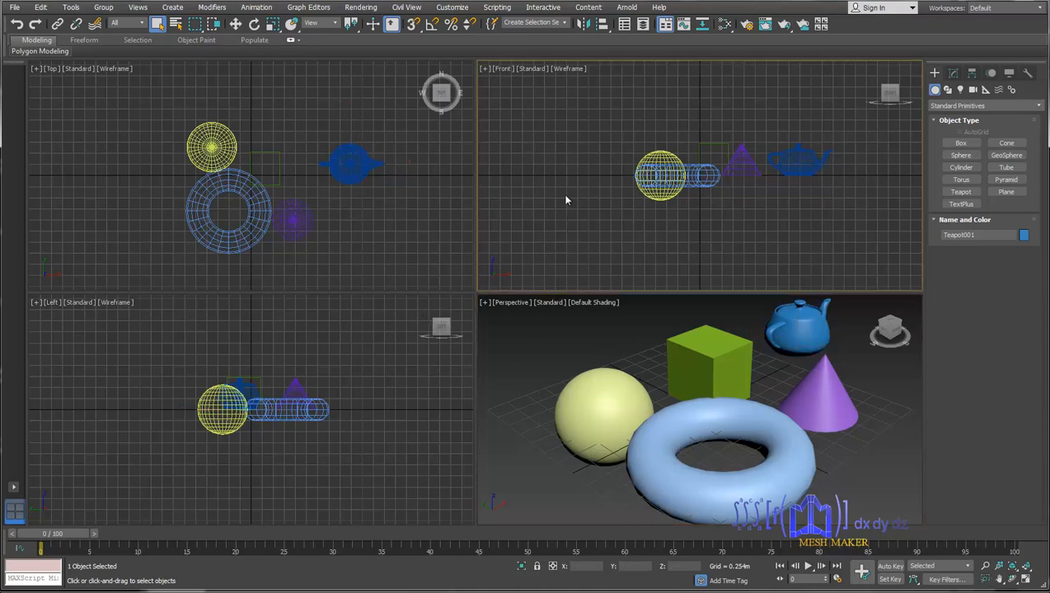
left_click(404, 179)
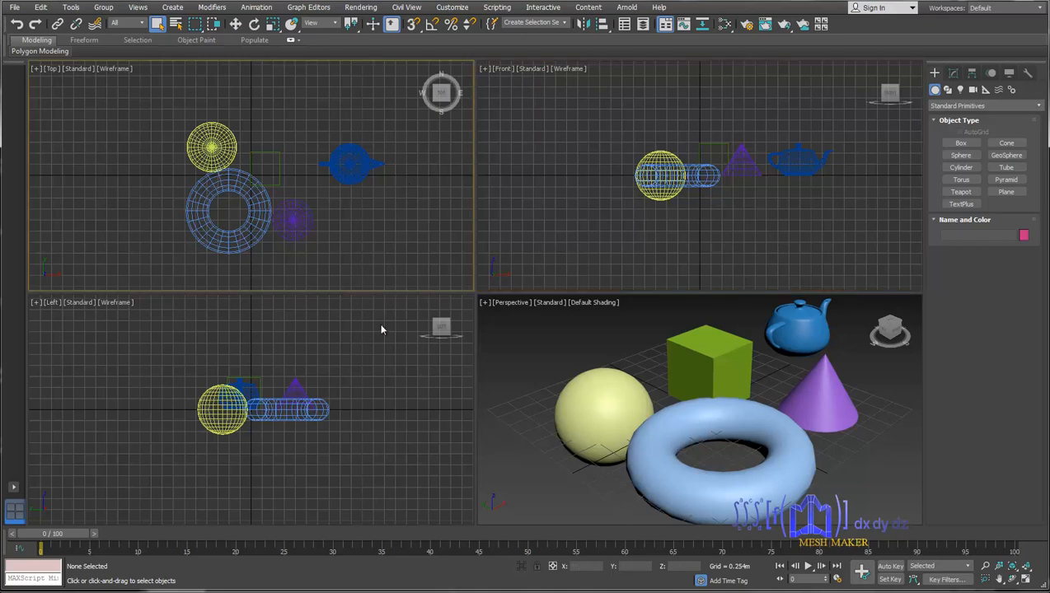
left_click(383, 333)
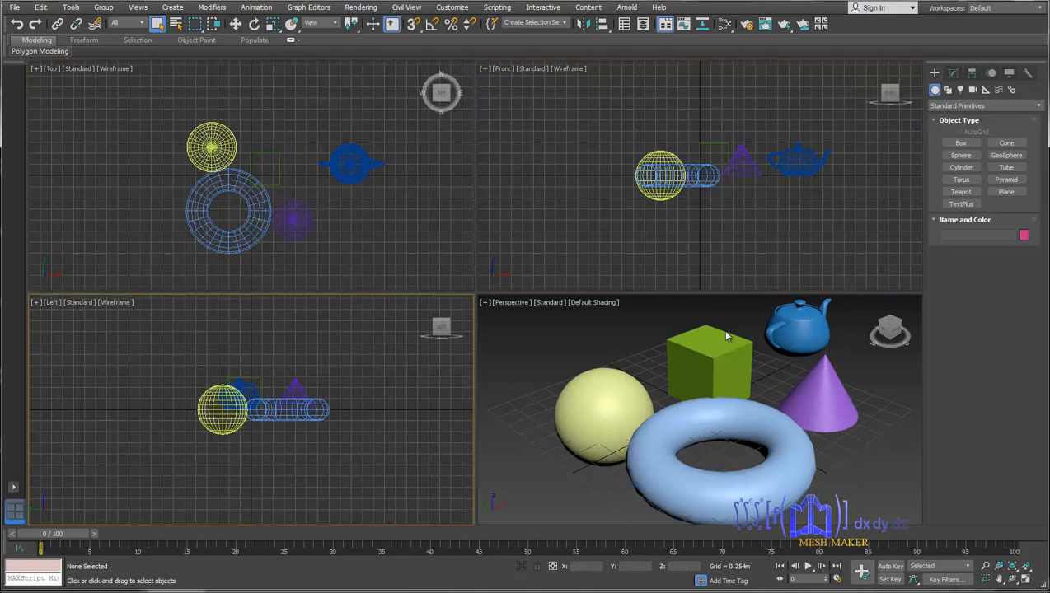
- Select the teapot, box and torus in turn, reselect the teapot, and activate the Front viewport while keeping the selection
left_click(781, 327)
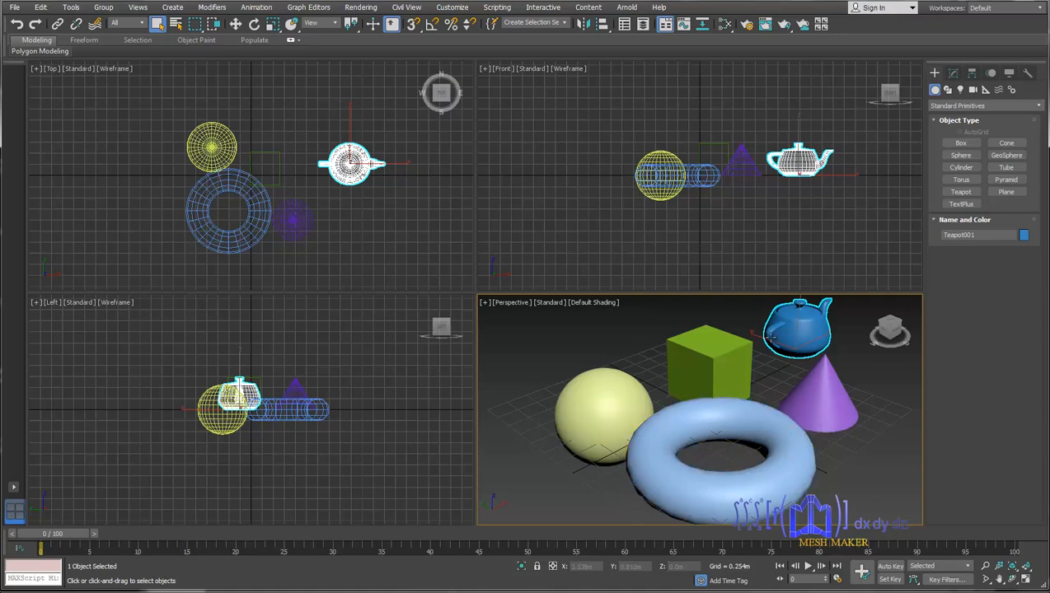
left_click(710, 359)
left_click(692, 429)
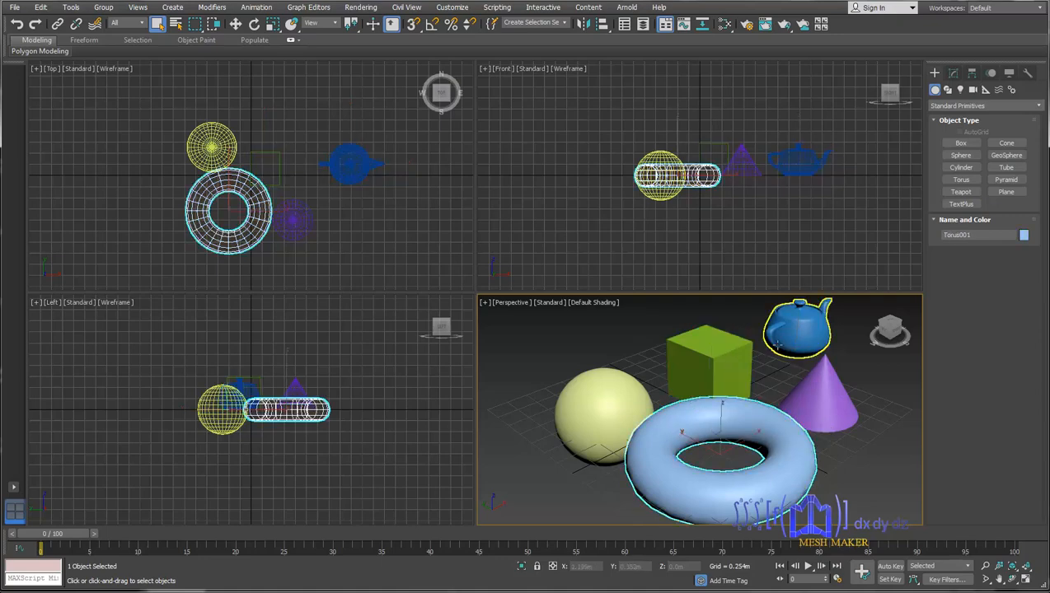
left_click(797, 346)
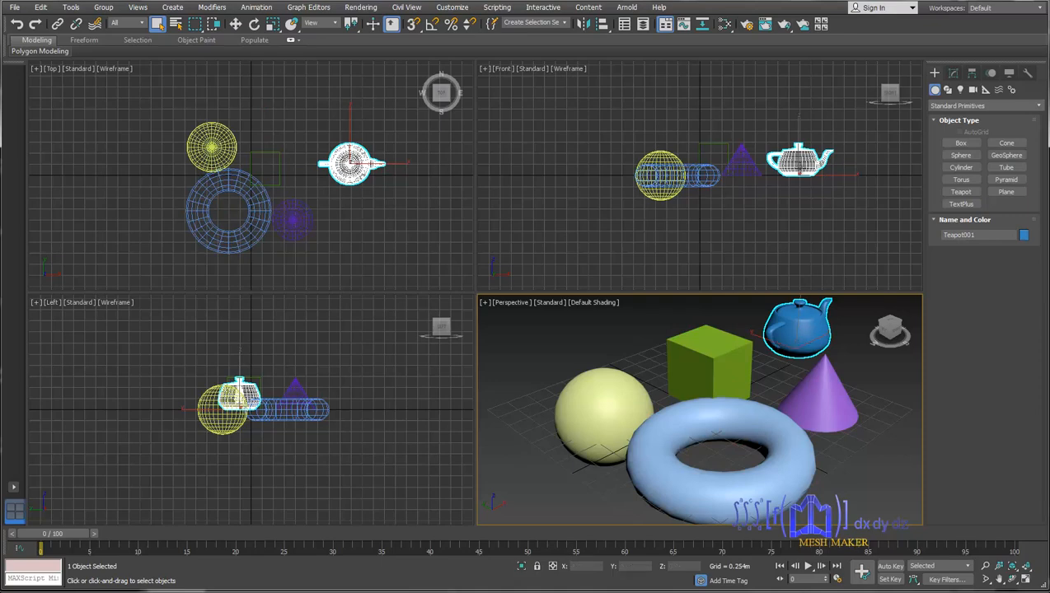
right_click(605, 216)
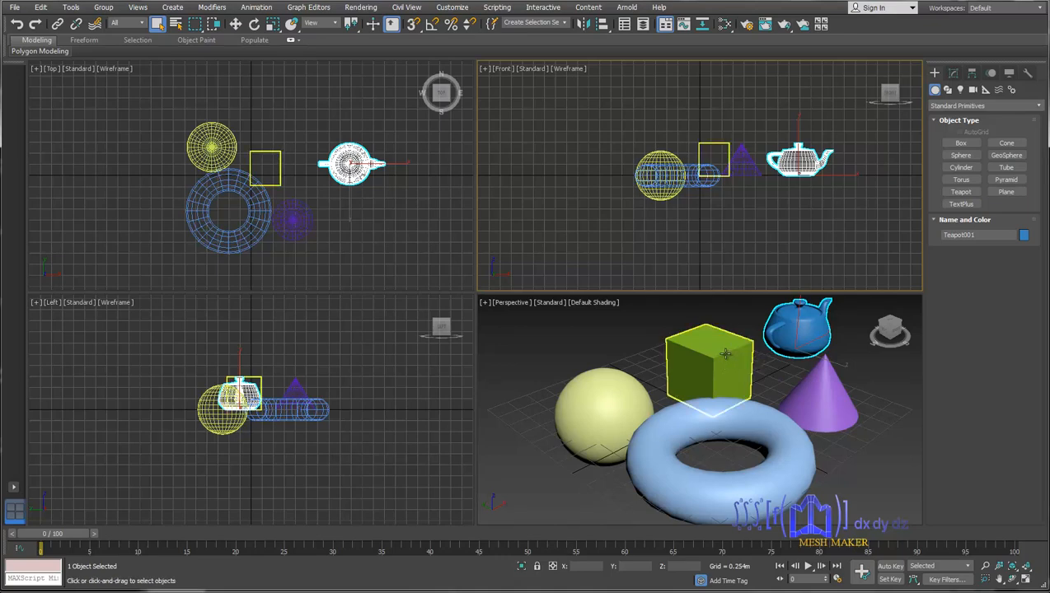
- Activate the Top, Left and Perspective viewports in turn while keeping the teapot selected
right_click(356, 207)
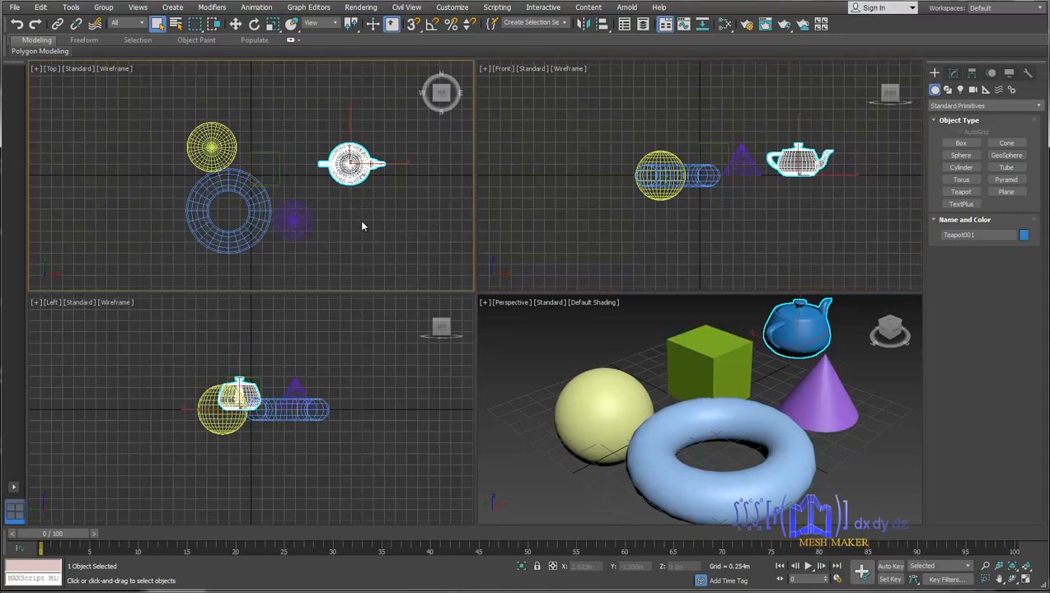
right_click(360, 385)
right_click(531, 396)
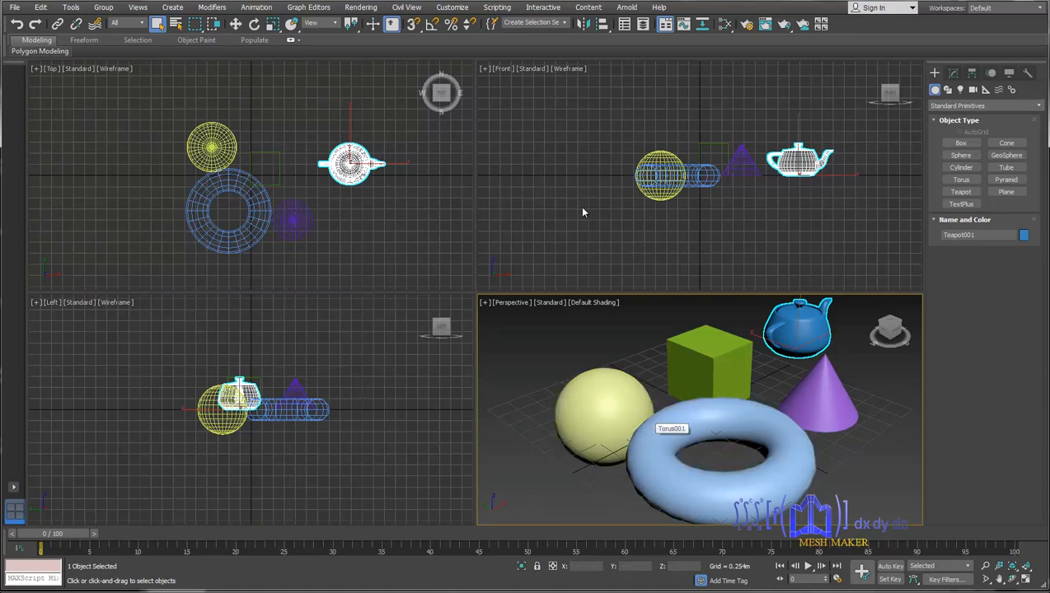
- Maximize the Perspective viewport and restore the four-viewport layout, two times in a row
left_click(1027, 582)
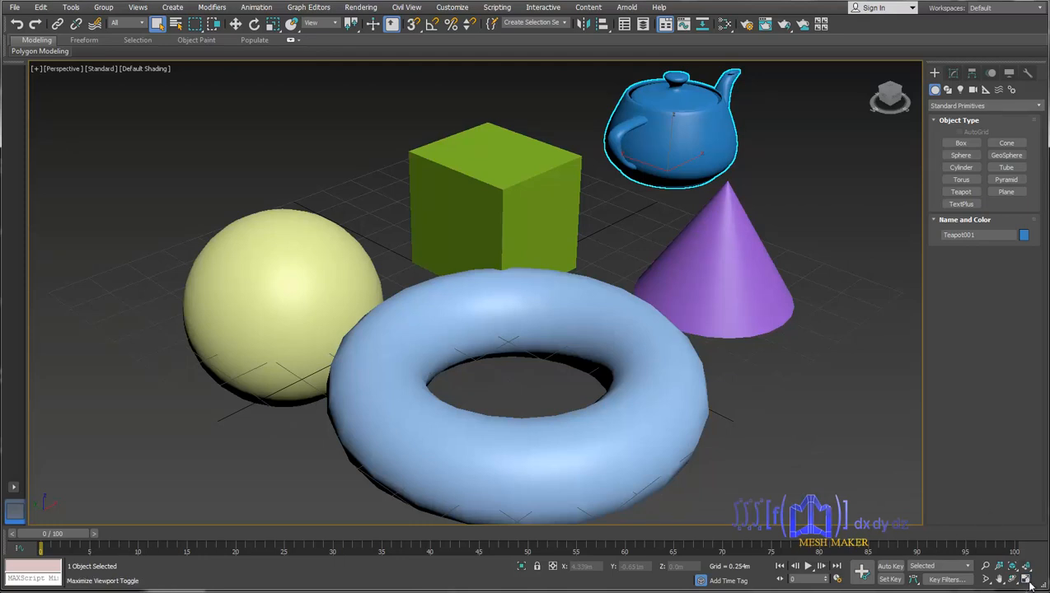
left_click(1027, 582)
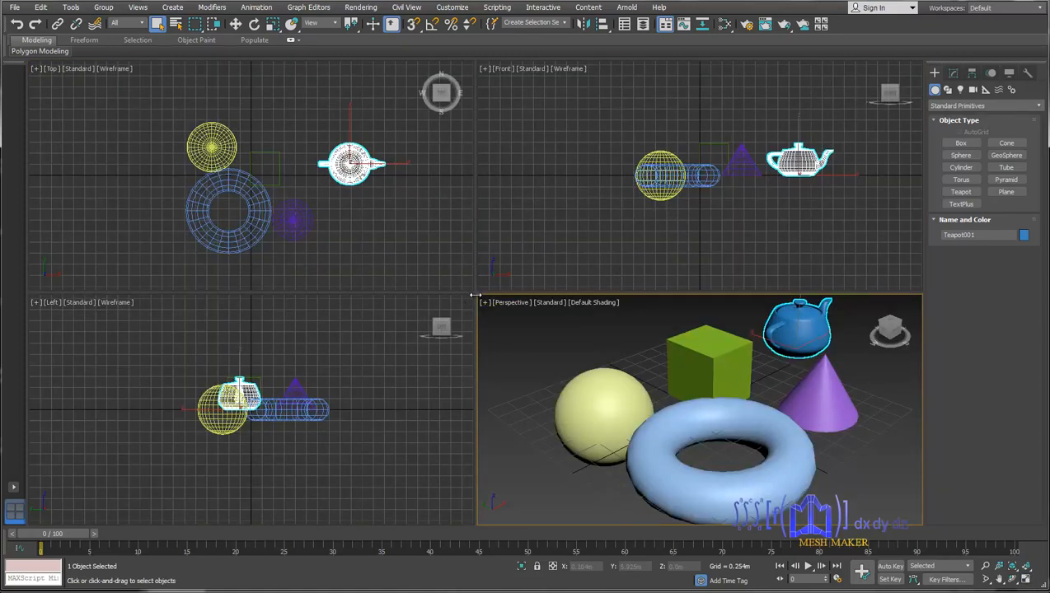
left_click(1027, 582)
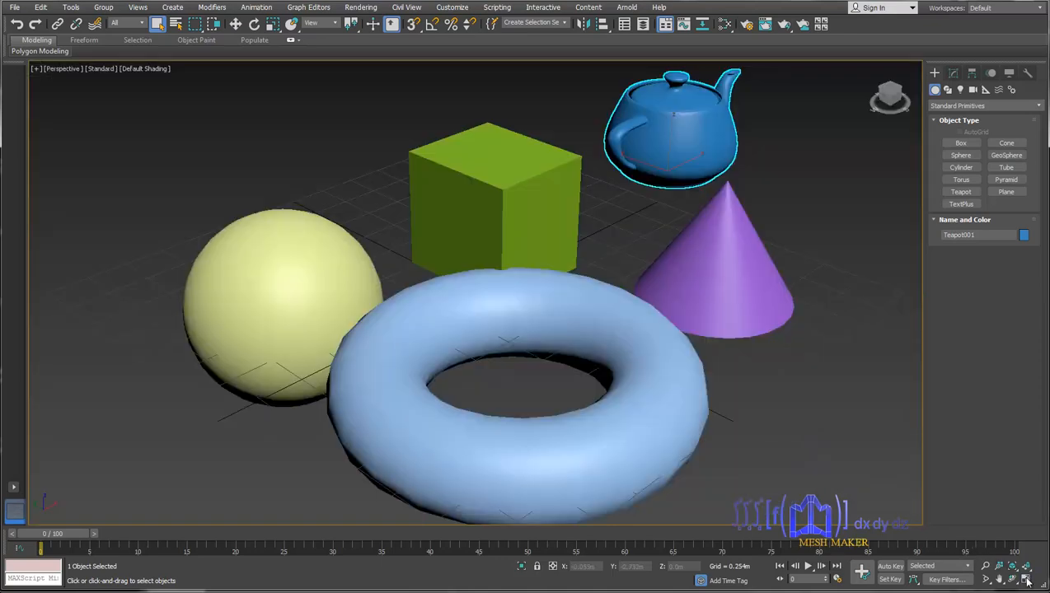
left_click(1027, 582)
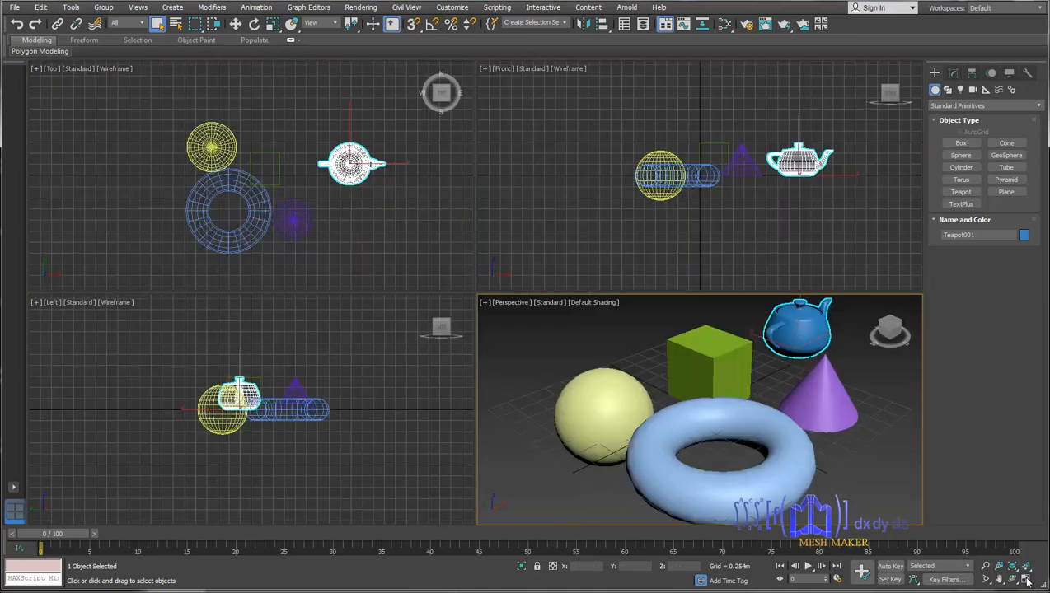
- Maximize the Left viewport and then the Front viewport, restoring the four-viewport layout after each
right_click(337, 348)
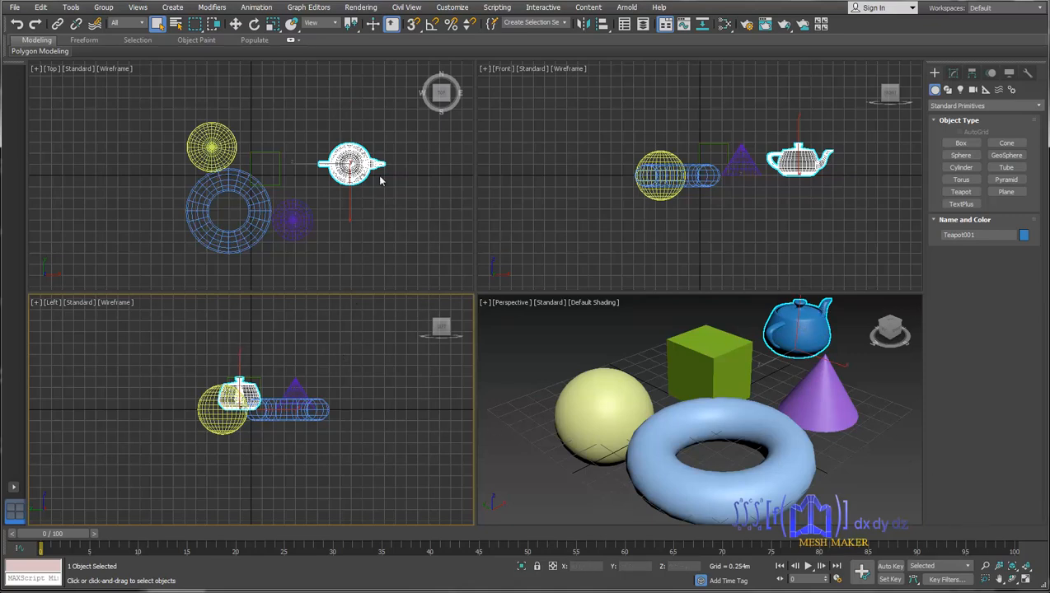
left_click(1027, 581)
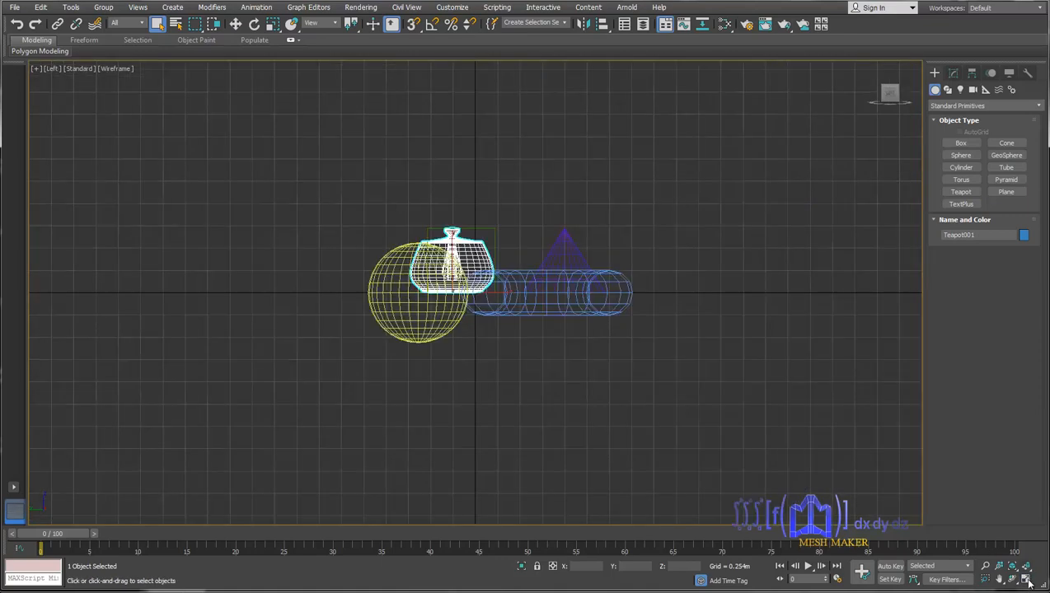
left_click(1027, 581)
right_click(743, 222)
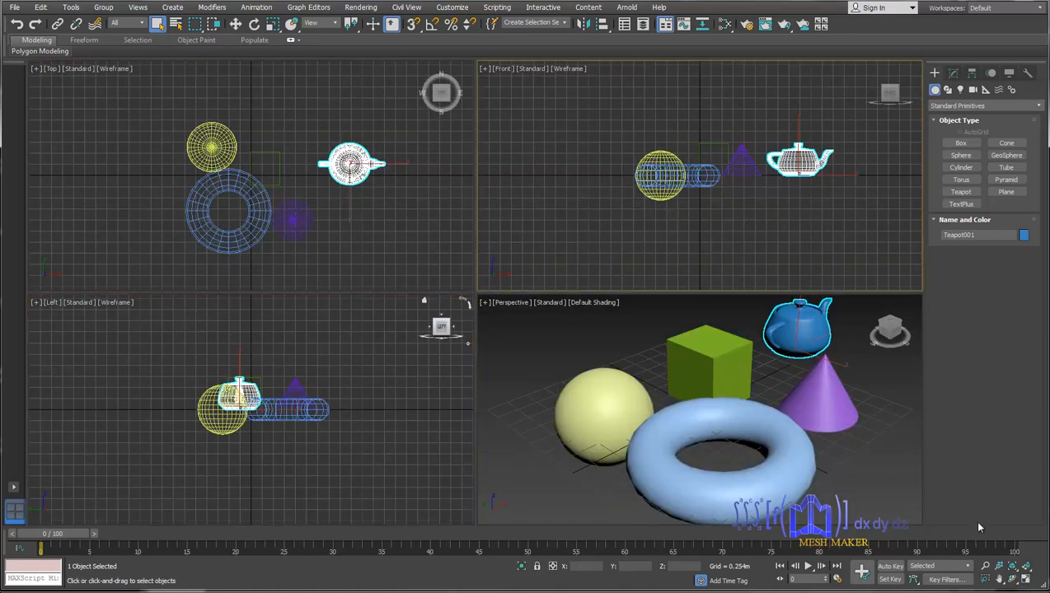
left_click(1027, 581)
left_click(1027, 581)
- Clear the teapot selection in the Front viewport, and maximize and restore the Top viewport
right_click(404, 233)
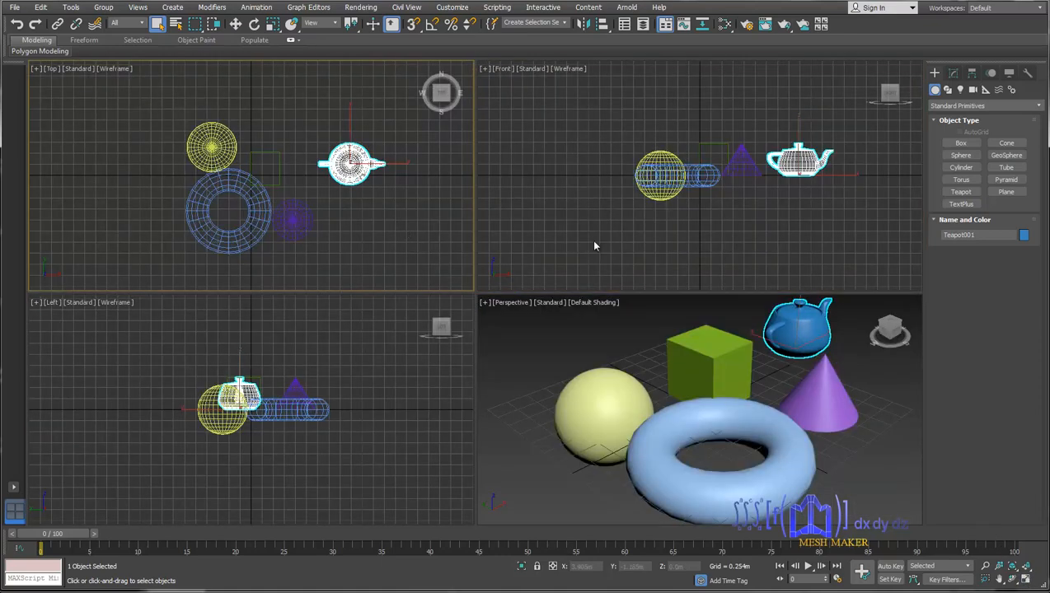
left_click(542, 234)
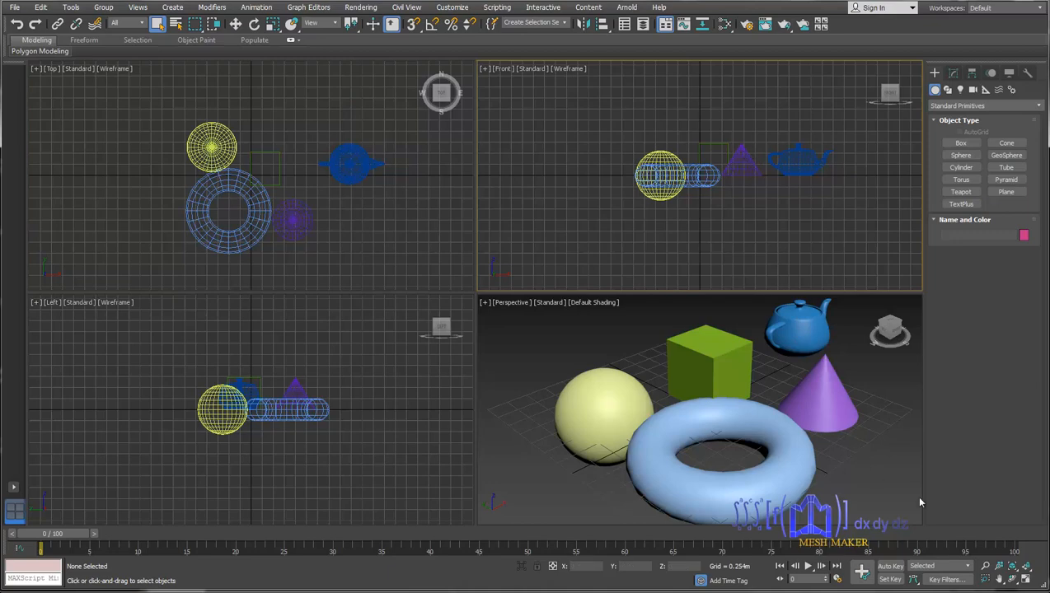
right_click(380, 248)
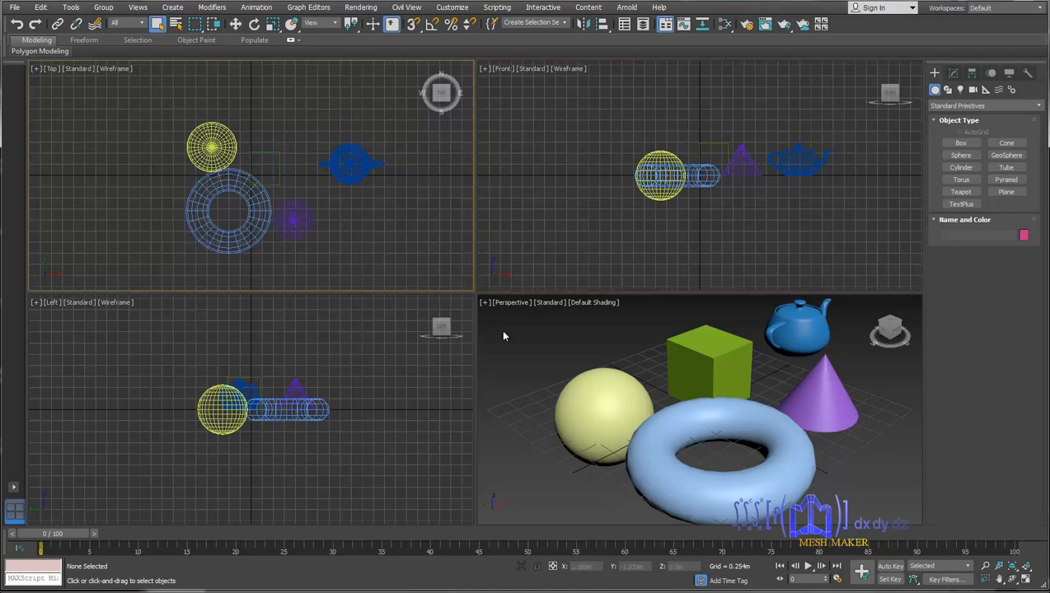
left_click(1025, 579)
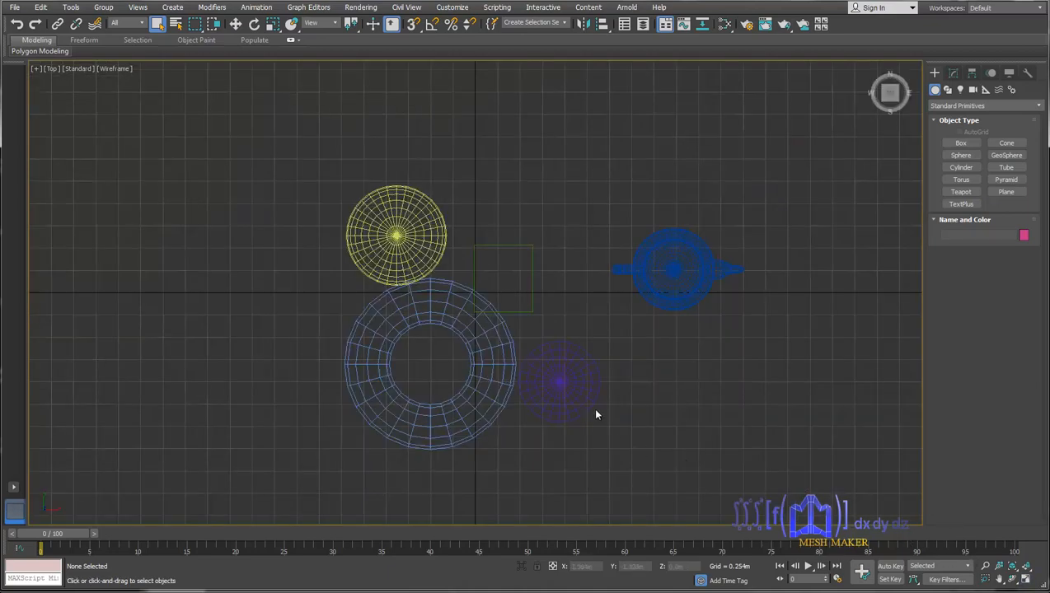
left_click(1025, 580)
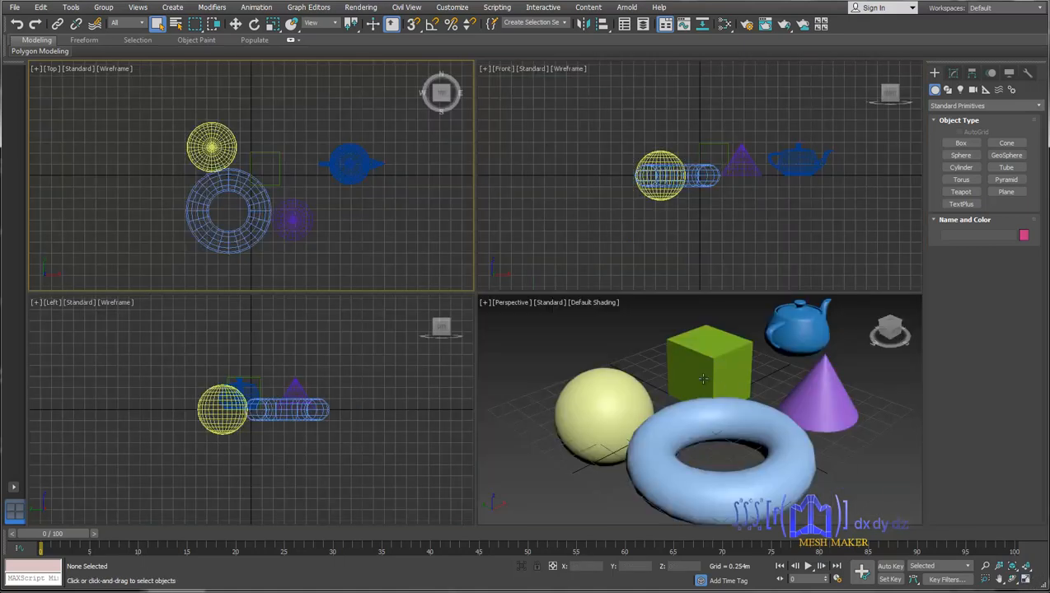
- Activate the Perspective viewport and toggle between its maximized view and the four-viewport layout twice
left_click(557, 360)
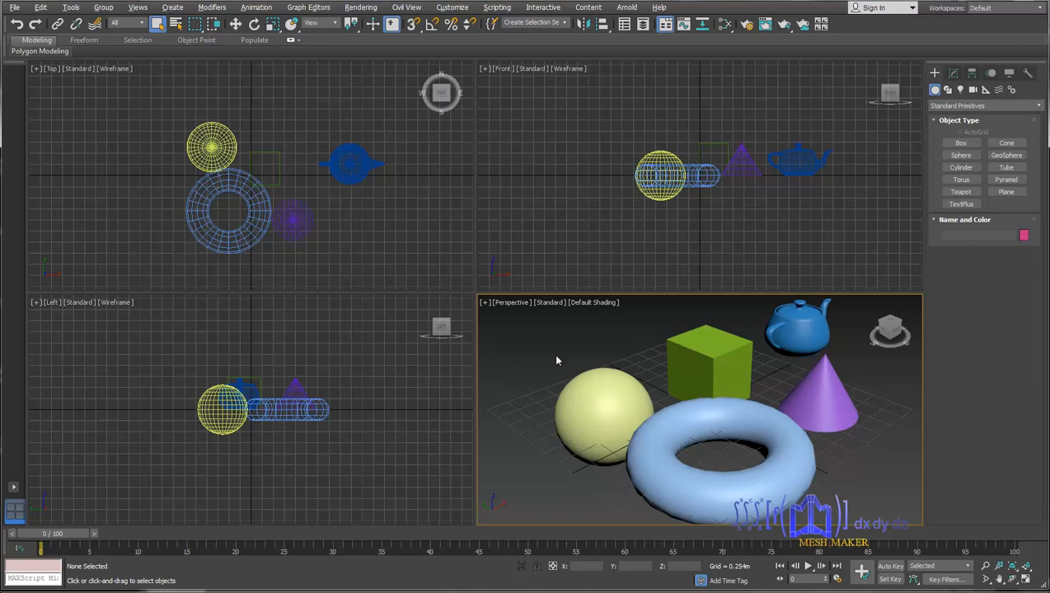
key("alt+w")
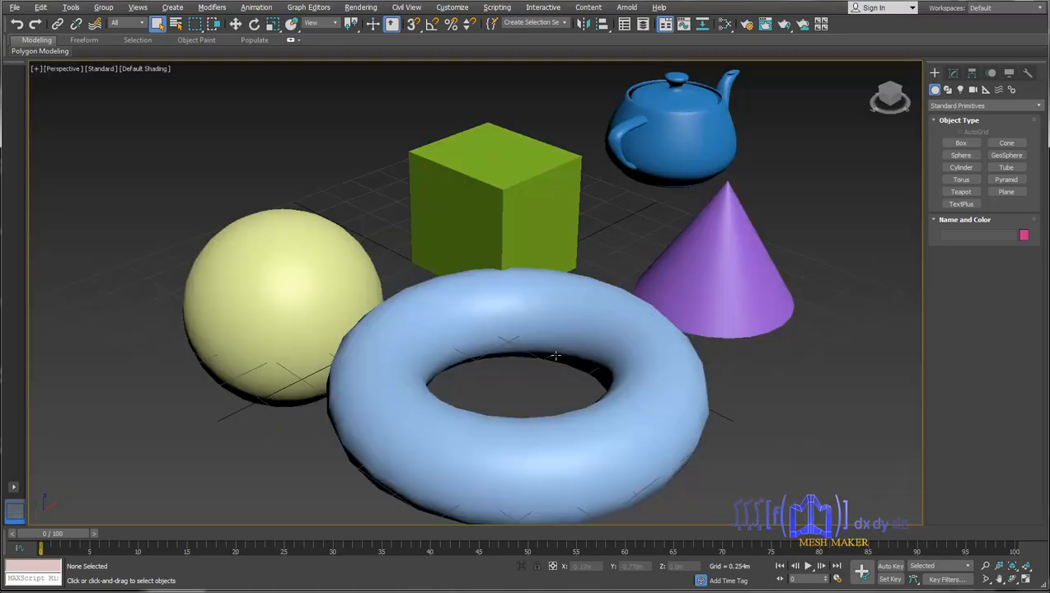
key("alt+w")
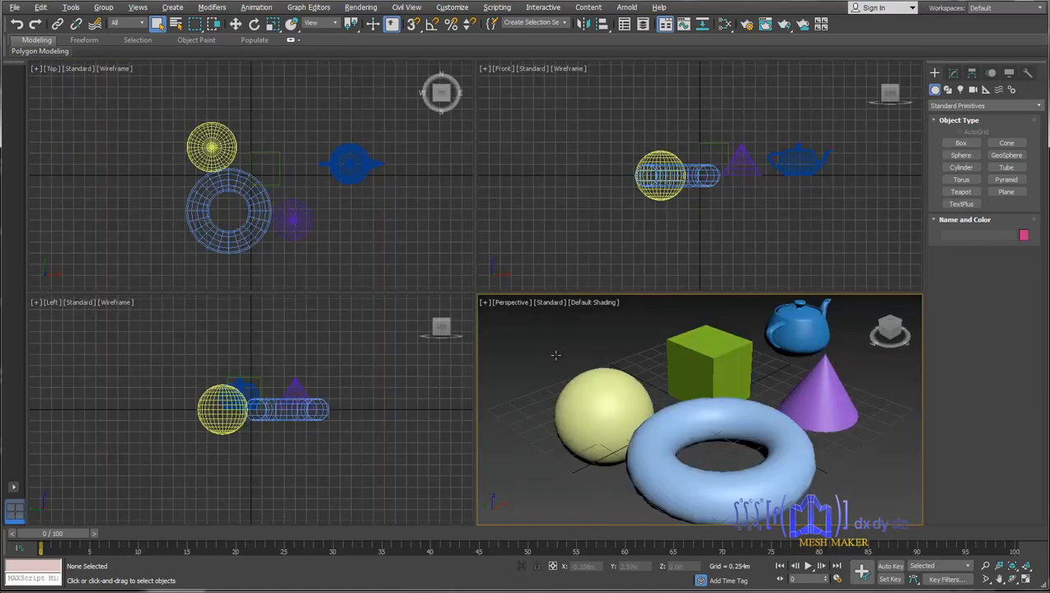
key("alt+w")
key("alt+w")
- Toggle the maximized view on and off for other viewports, including Front and Top, ending in the four-viewport layout
key("alt+w")
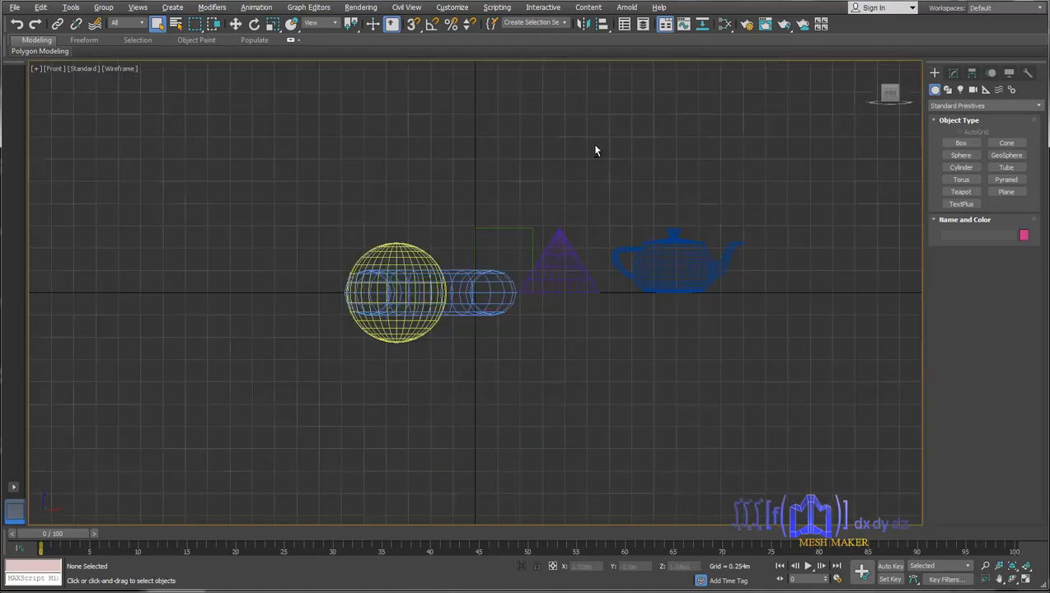
key("alt+w")
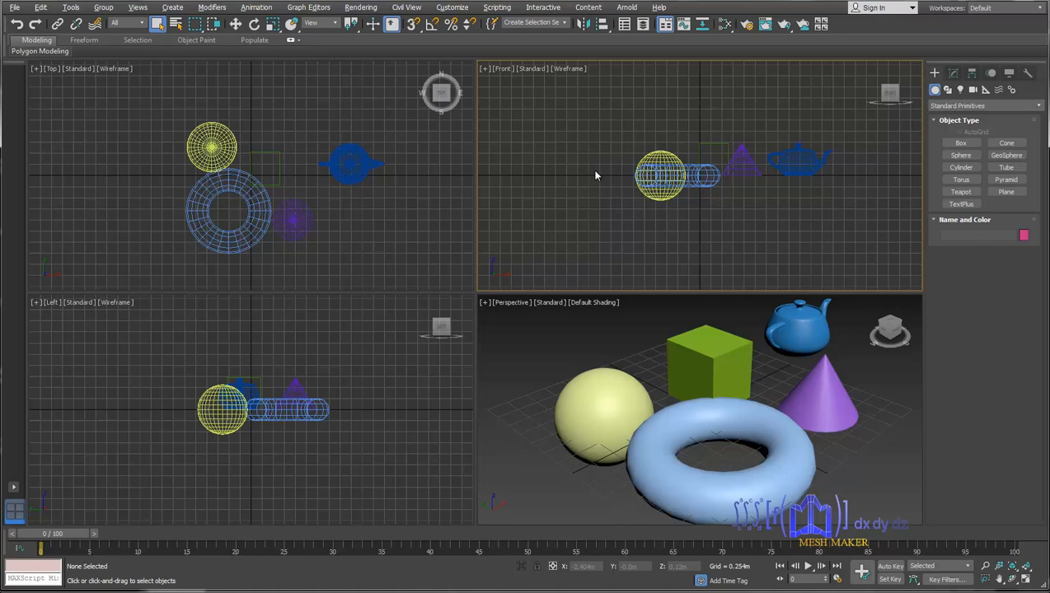
key("alt+w")
key("alt+w")
key("alt+w")
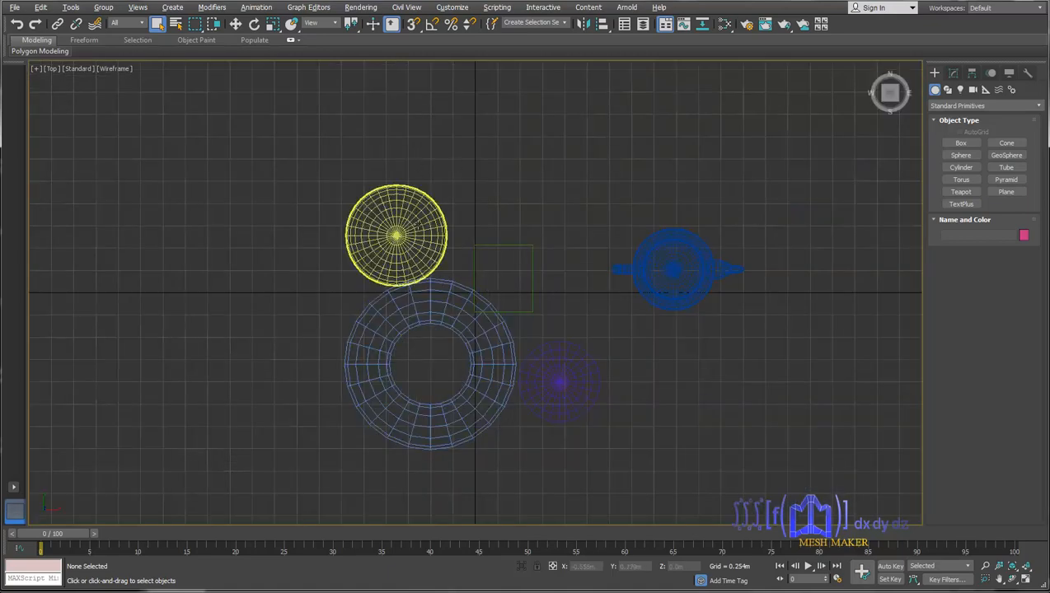
key("alt+w")
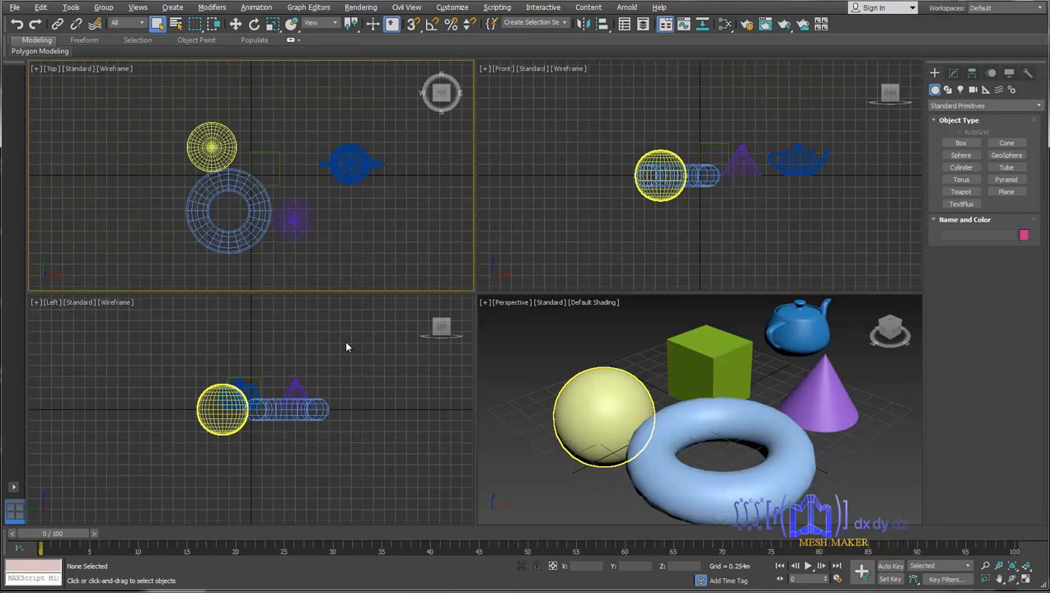
- Activate the Perspective viewport and zoom it out and in around the box
left_click(554, 342)
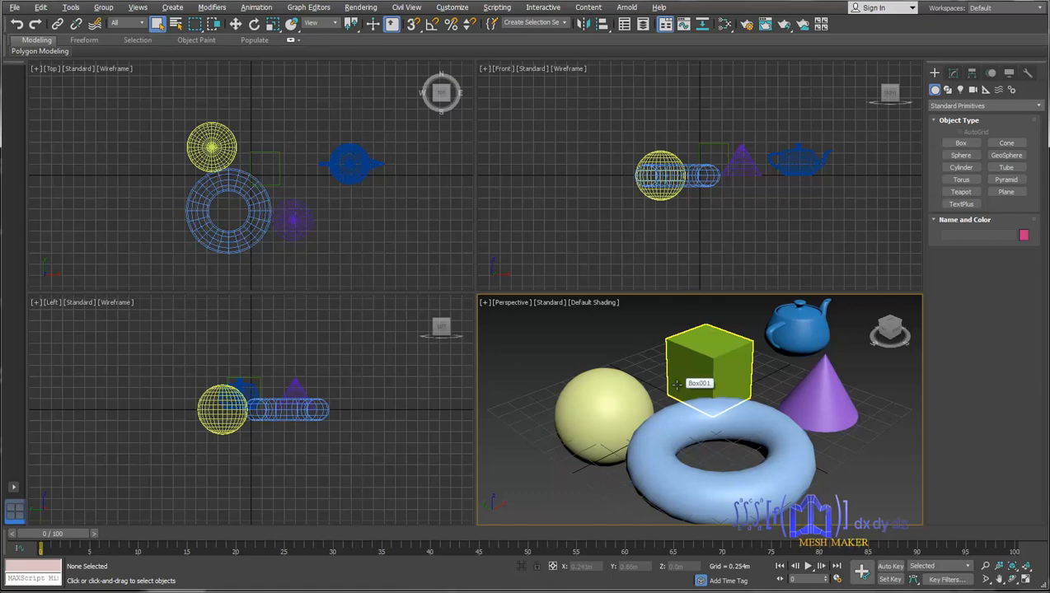
scroll(676, 384, "down", 5)
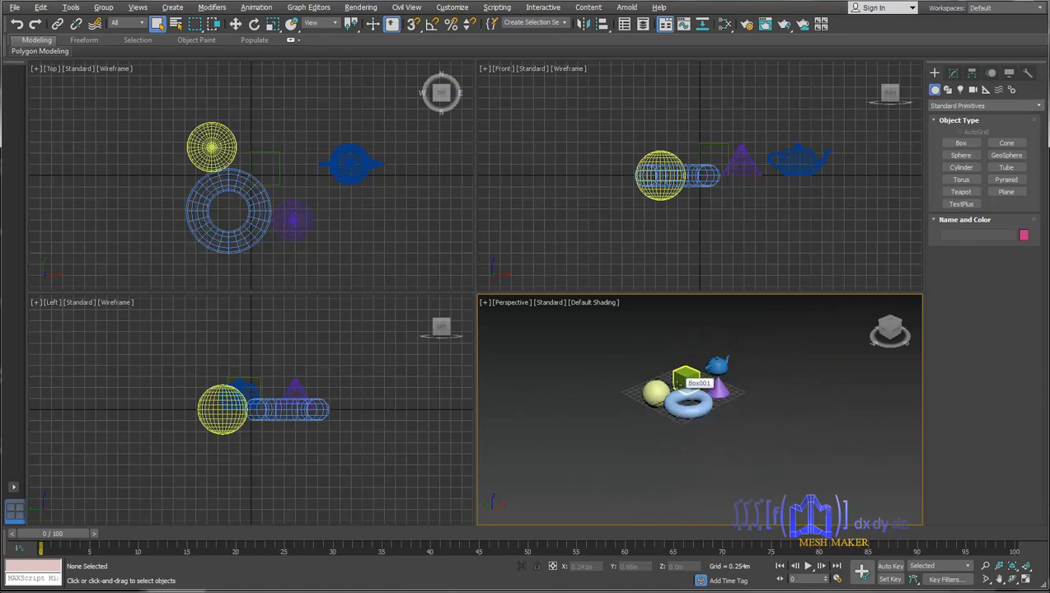
scroll(676, 385, "up", 8)
scroll(676, 385, "down", 4)
scroll(676, 385, "up", 2)
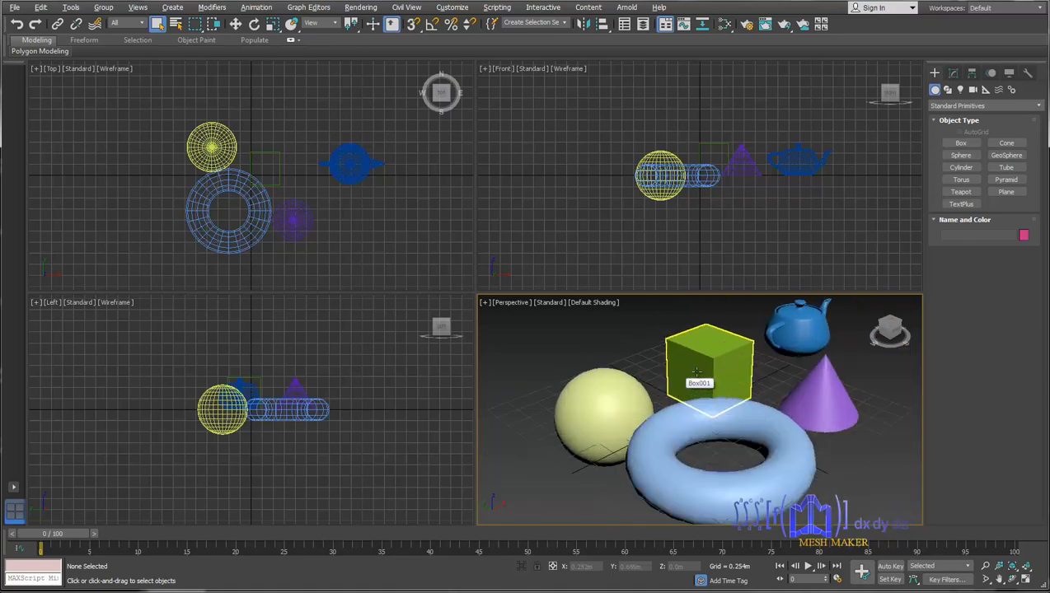
- Zoom in and out in the Front, Left and Top viewports, leaving each slightly closer to the objects
scroll(658, 141, "up", 5)
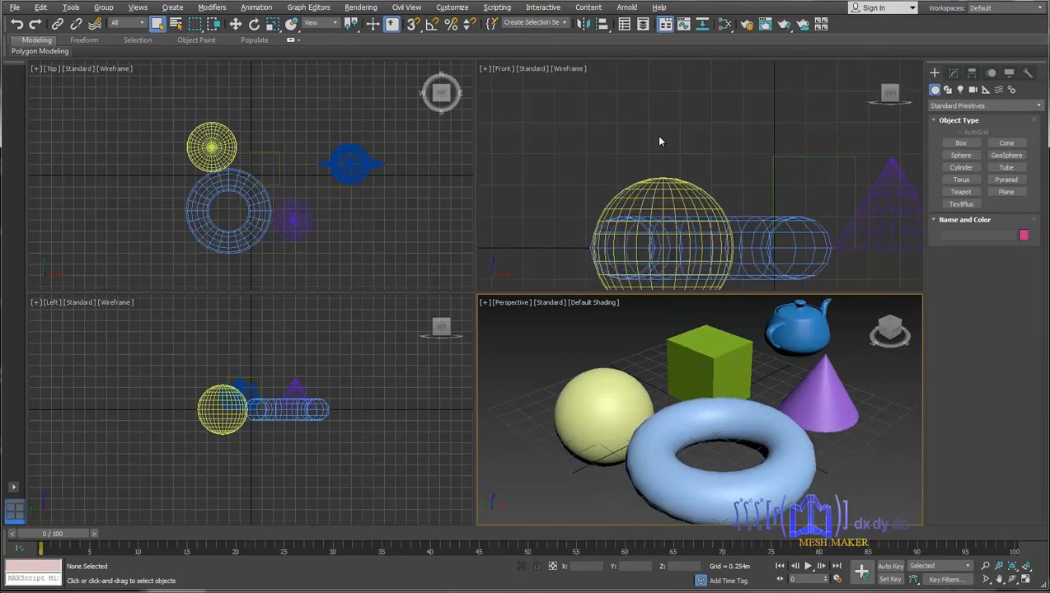
scroll(659, 142, "down", 3)
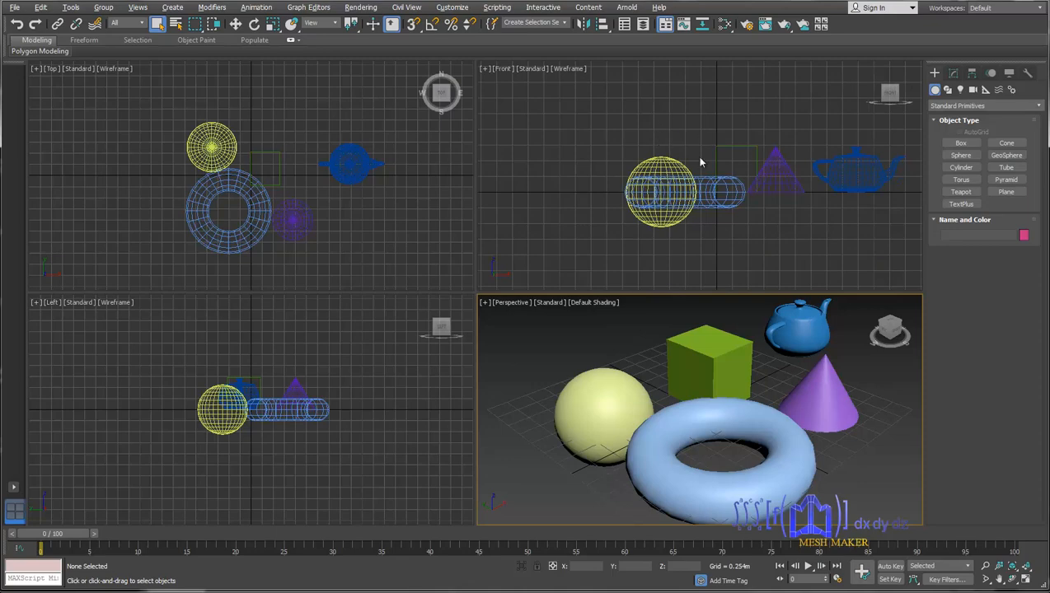
scroll(288, 342, "down", 2)
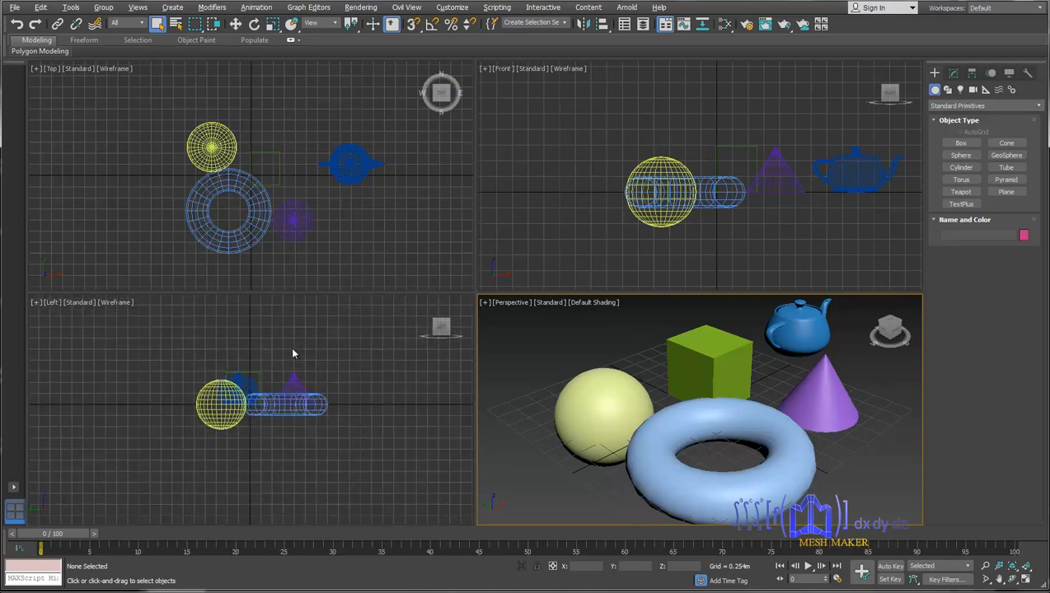
scroll(294, 356, "up", 2)
scroll(275, 198, "down", 2)
scroll(276, 195, "up", 7)
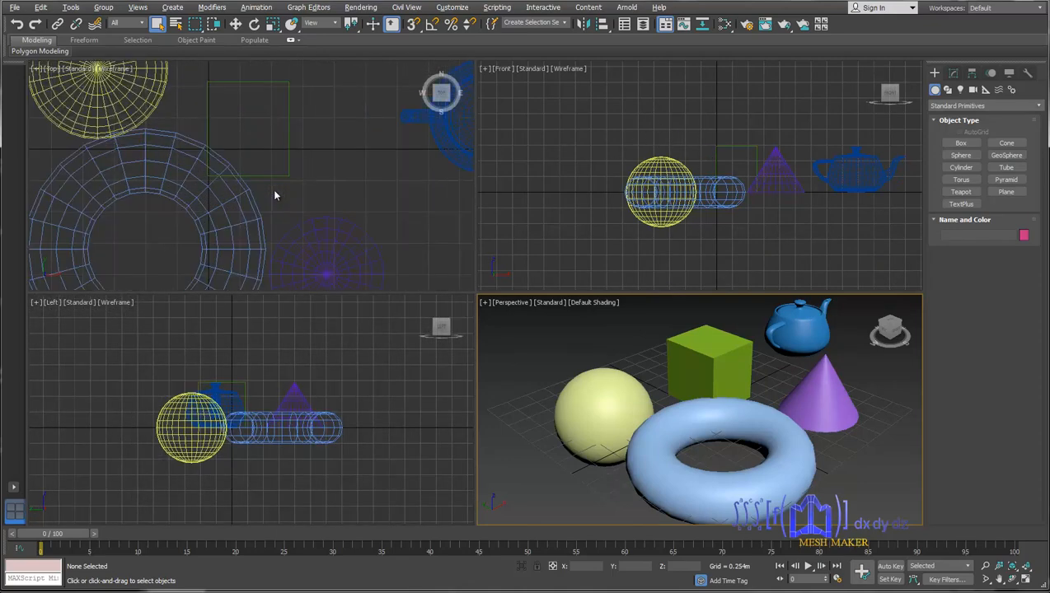
scroll(275, 195, "down", 3)
scroll(374, 233, "down", 1)
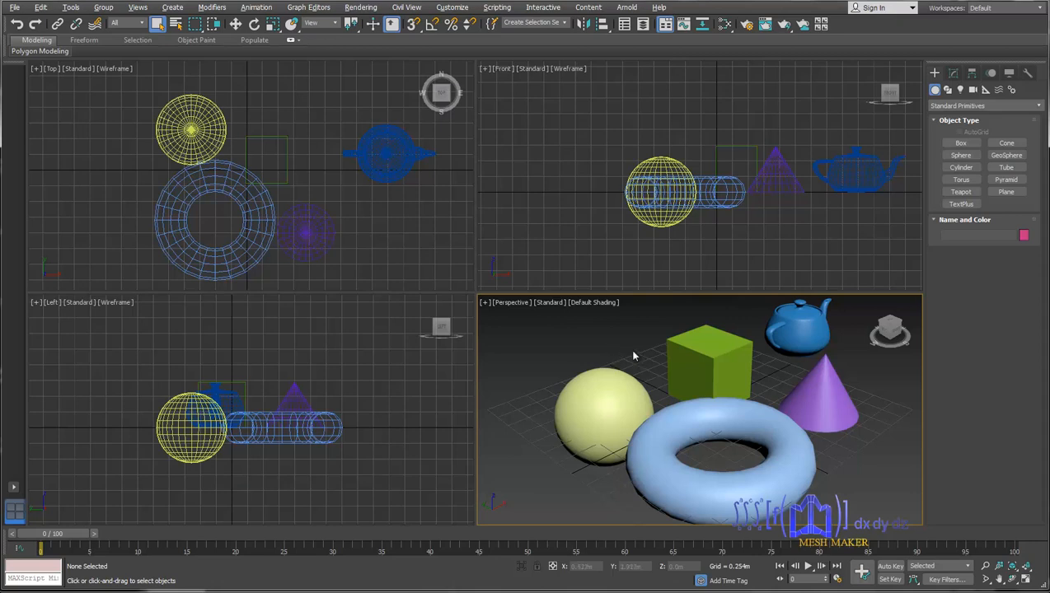
- Pan the Perspective viewport slightly, also using the Pan View tool, and exit the tool
mouse_move(614, 352)
middle_mouse_down()
mouse_move(659, 389)
mouse_move(617, 335)
mouse_move(609, 340)
middle_mouse_up()
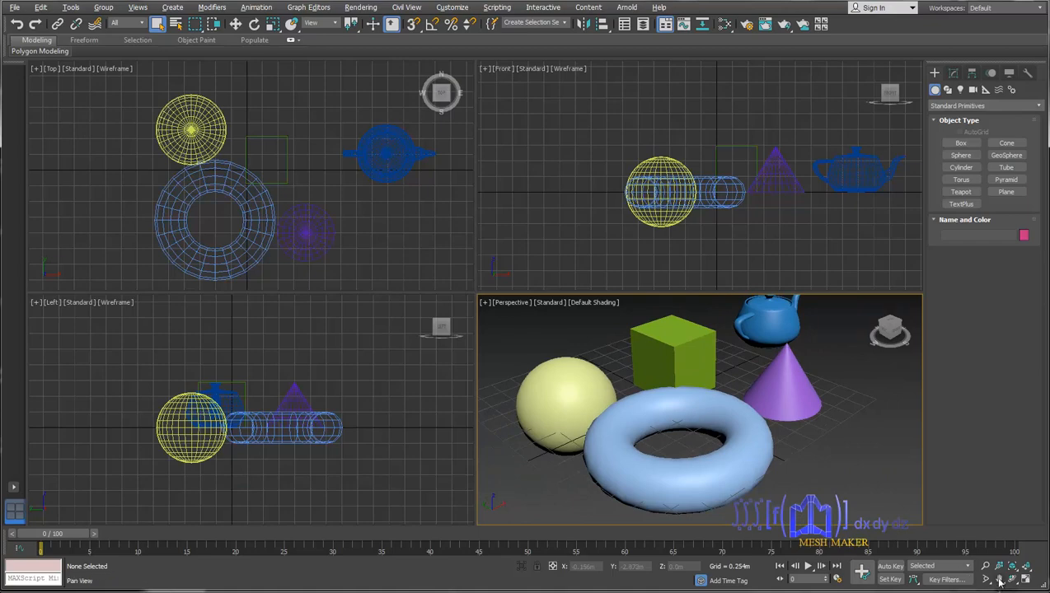
left_click(1000, 580)
mouse_move(638, 370)
left_mouse_down()
mouse_move(661, 359)
mouse_move(652, 364)
left_mouse_up()
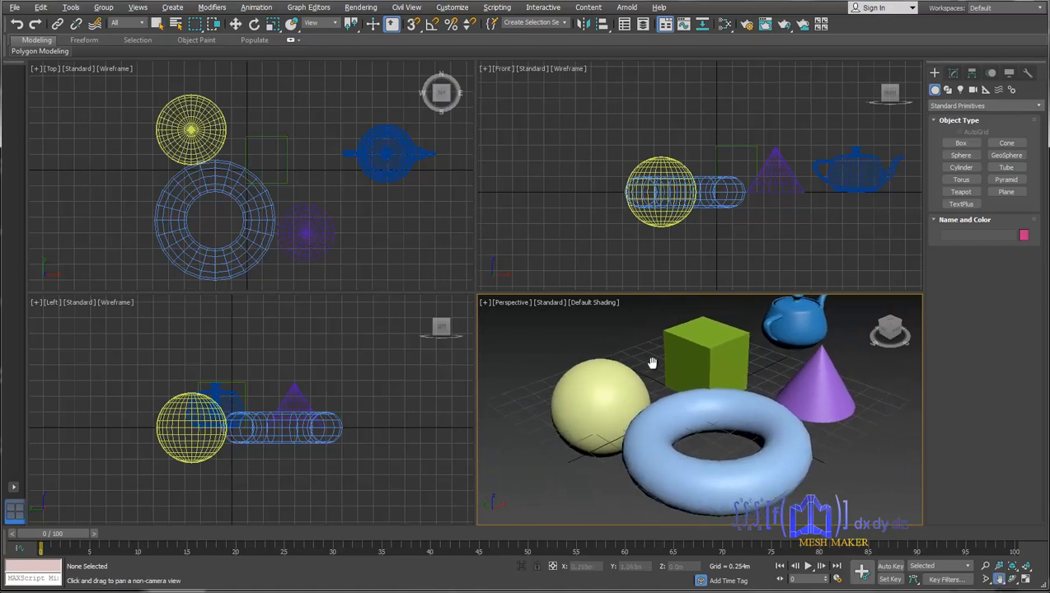
right_click(637, 356)
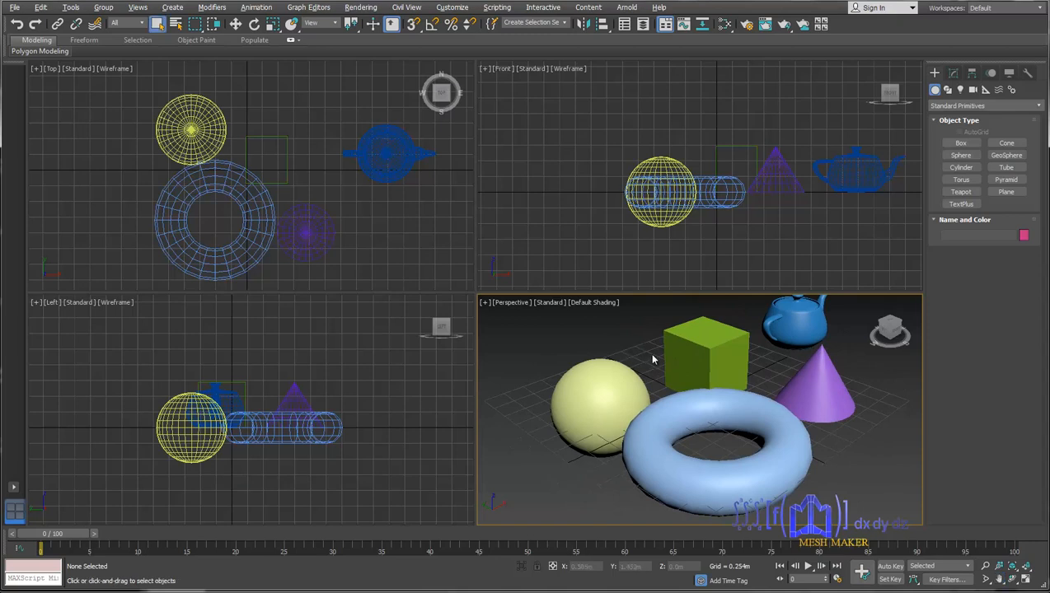
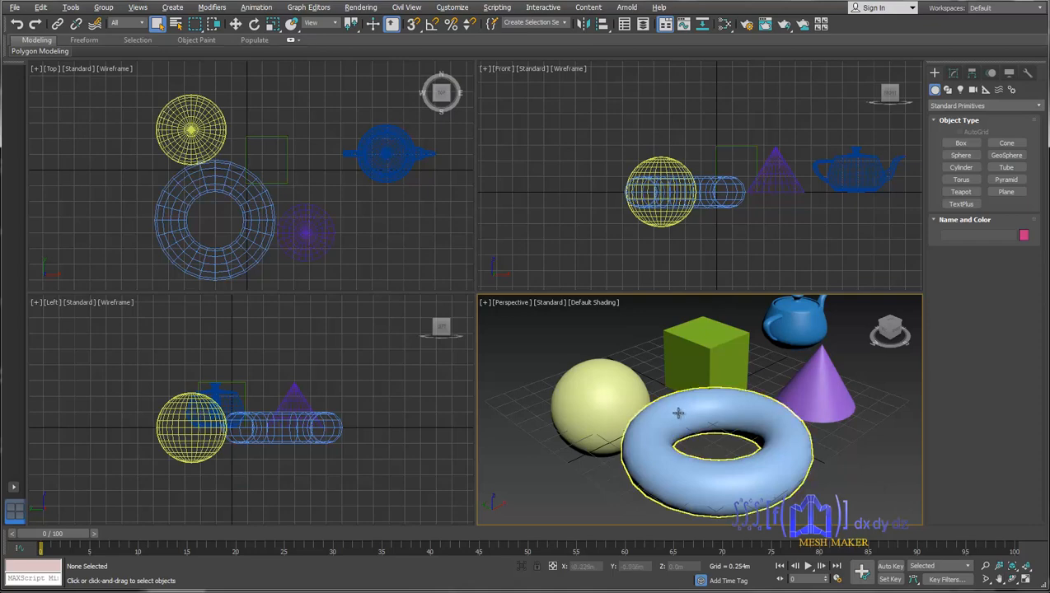
- Activate the Front viewport and pan the Front, Top and Left views in turn
left_click(595, 210)
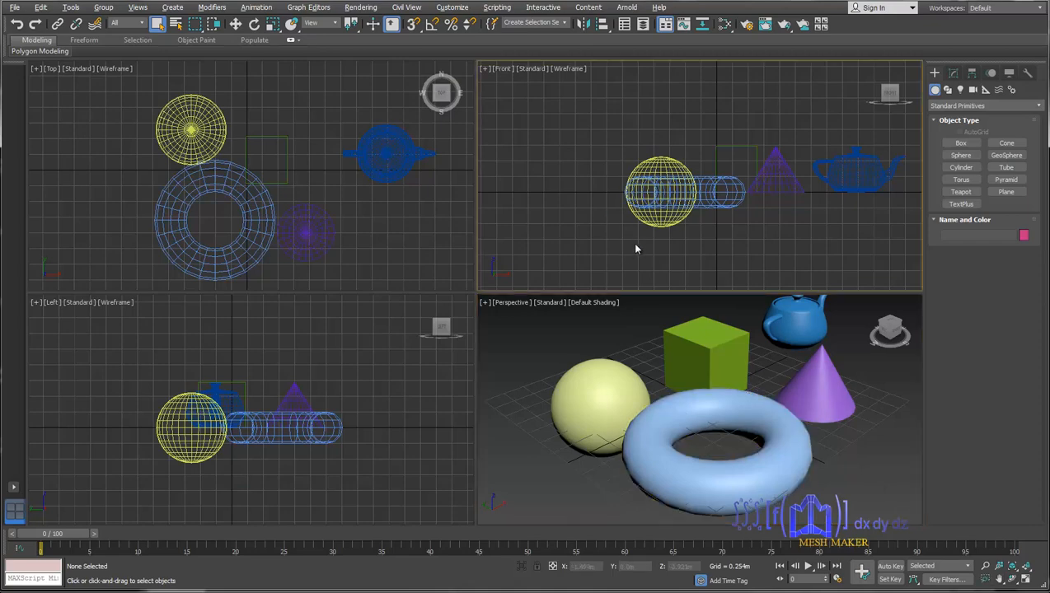
middle_click_drag(635, 247, 650, 222)
middle_click_drag(719, 221, 624, 229)
middle_click_drag(316, 176, 287, 170)
middle_click_drag(354, 344, 387, 354)
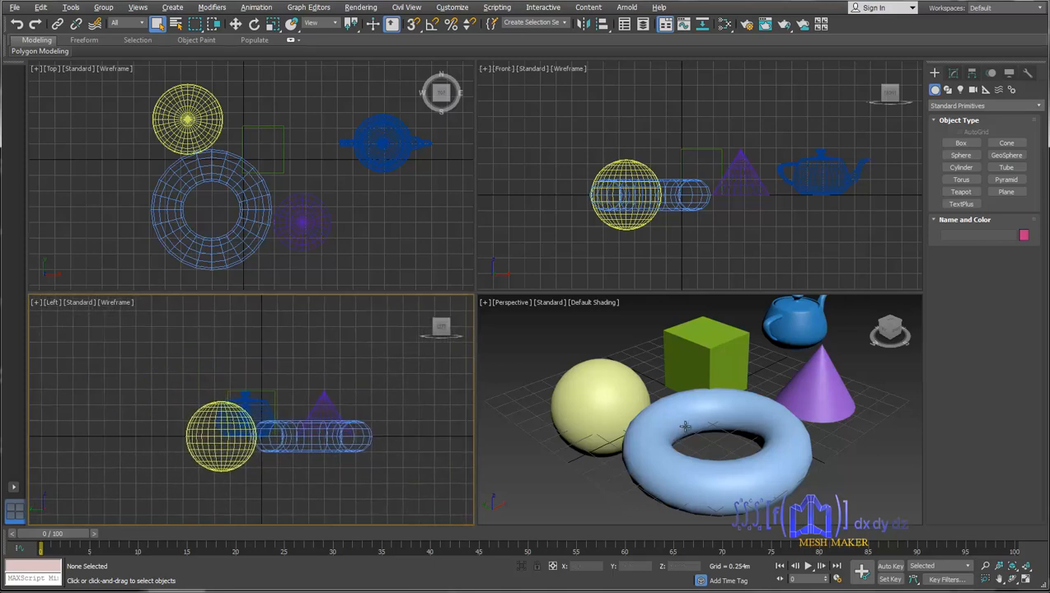
- Activate and maximize the Perspective viewport, pan it, and return to the four-viewport layout
middle_click(662, 426)
key("alt+w")
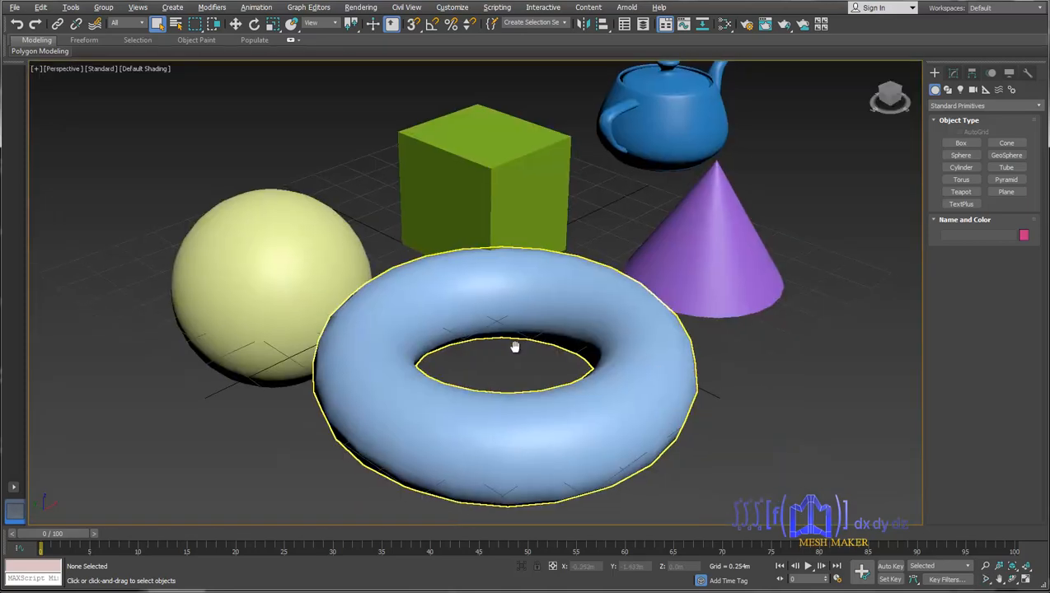
middle_click_drag(516, 347, 656, 347)
key("alt+w")
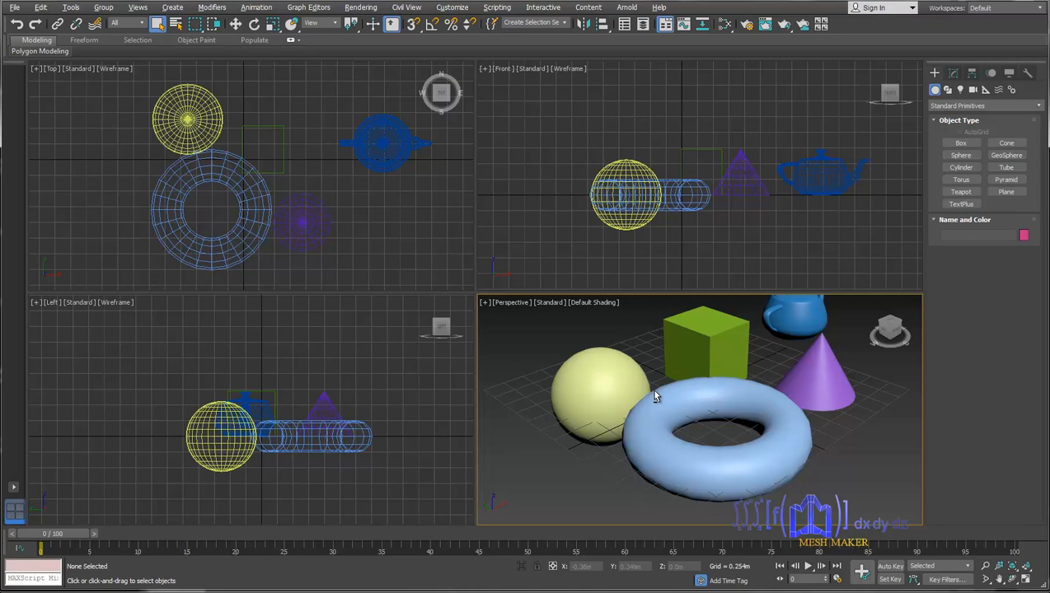
- Orbit the Perspective viewport around the objects from low and high angles, reframing them in the view
middle_click_drag(651, 389, 796, 399, "alt")
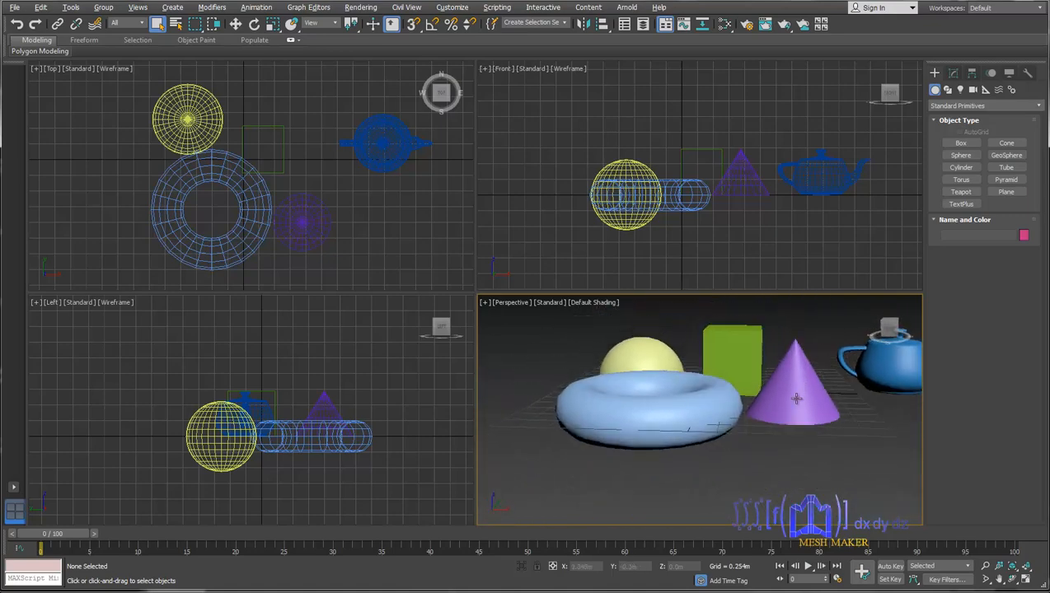
middle_click_drag(698, 403, 723, 428, "alt")
middle_click_drag(723, 428, 677, 464)
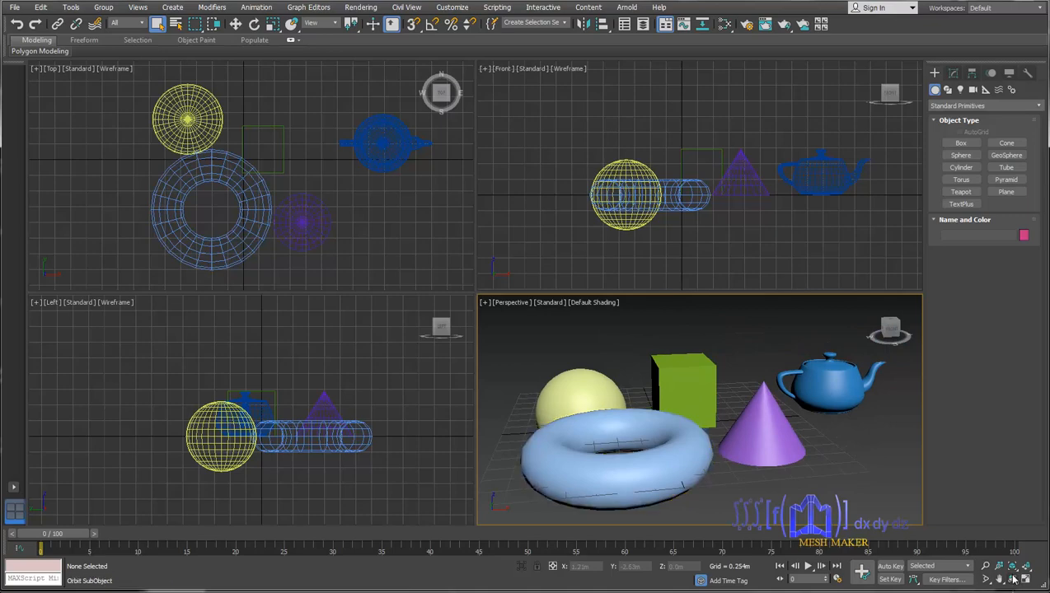
middle_click_drag(627, 420, 757, 420, "alt")
middle_click_drag(683, 421, 722, 421, "alt")
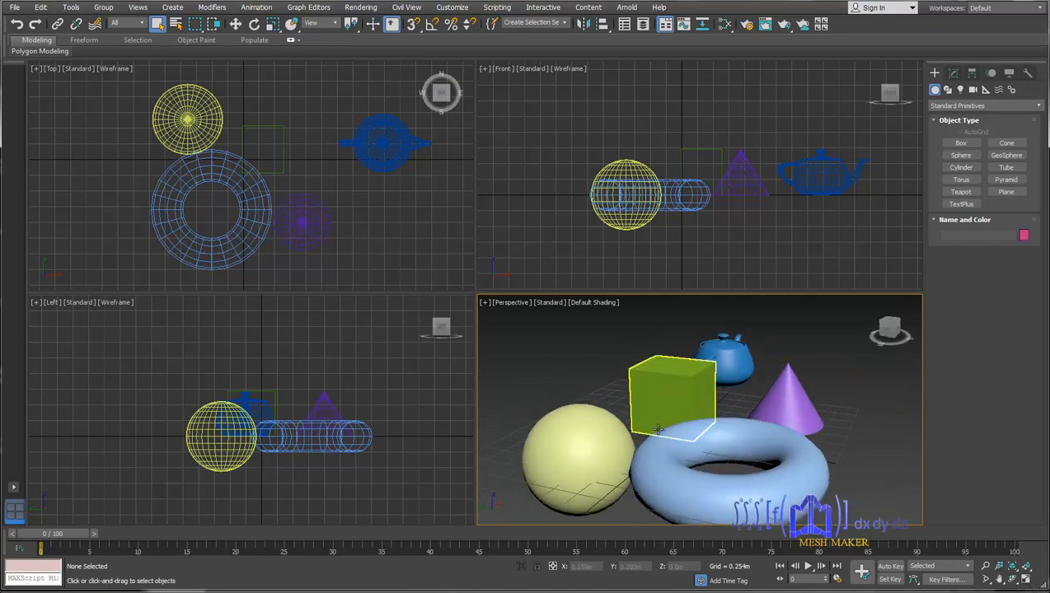
middle_click_drag(674, 429, 710, 381, "alt")
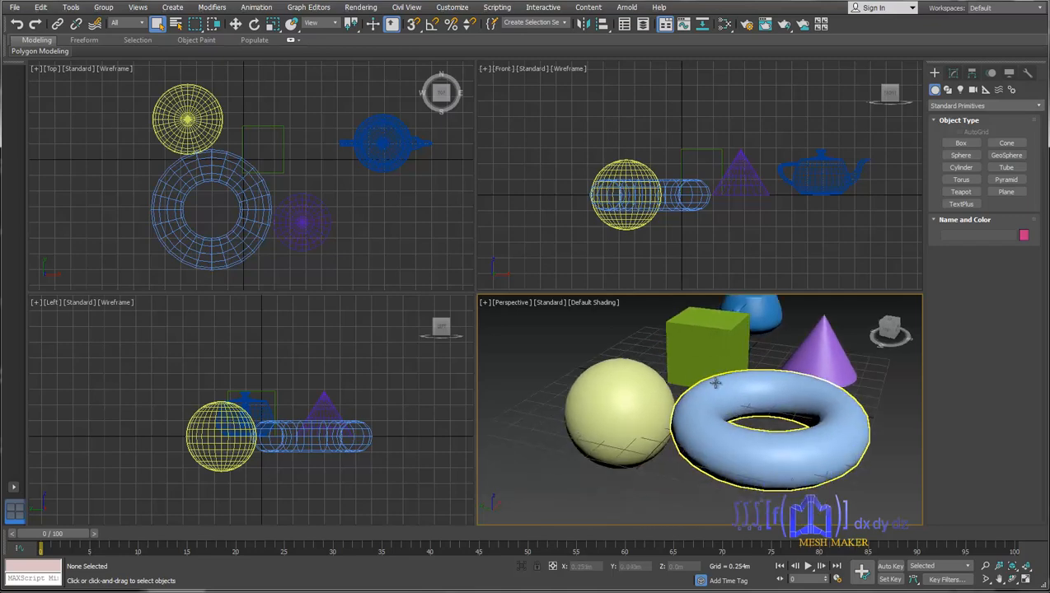
- Pan the Left viewport slightly, and recentre the objects in the Perspective viewport
middle_click_drag(354, 411, 277, 387)
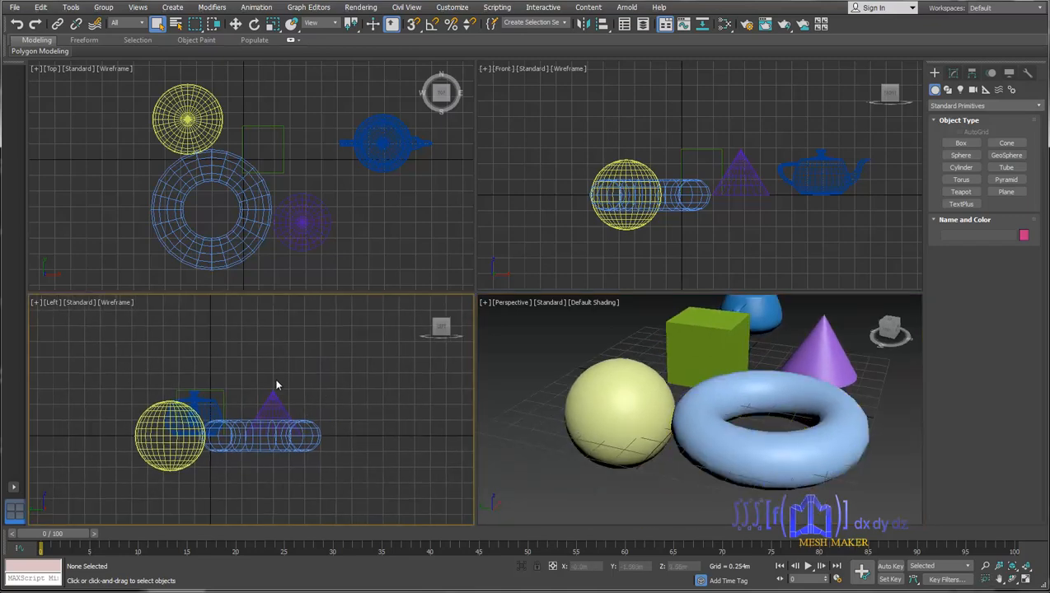
middle_click_drag(713, 399, 656, 426)
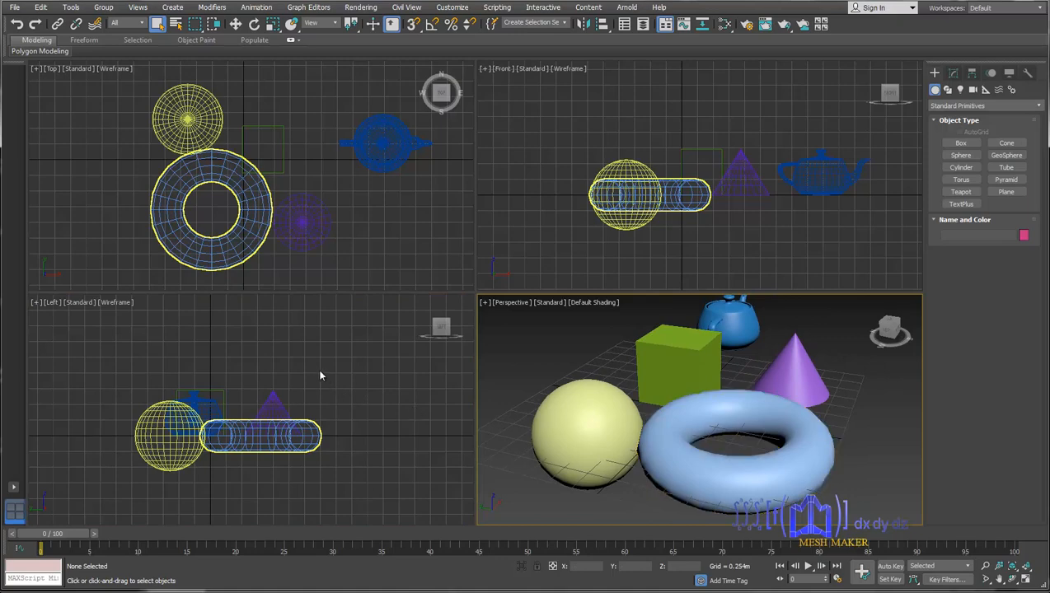
- Orbit and pan the Left viewport as an angled orthographic view, and set it back to the Left view
middle_click_drag(321, 376, 286, 399)
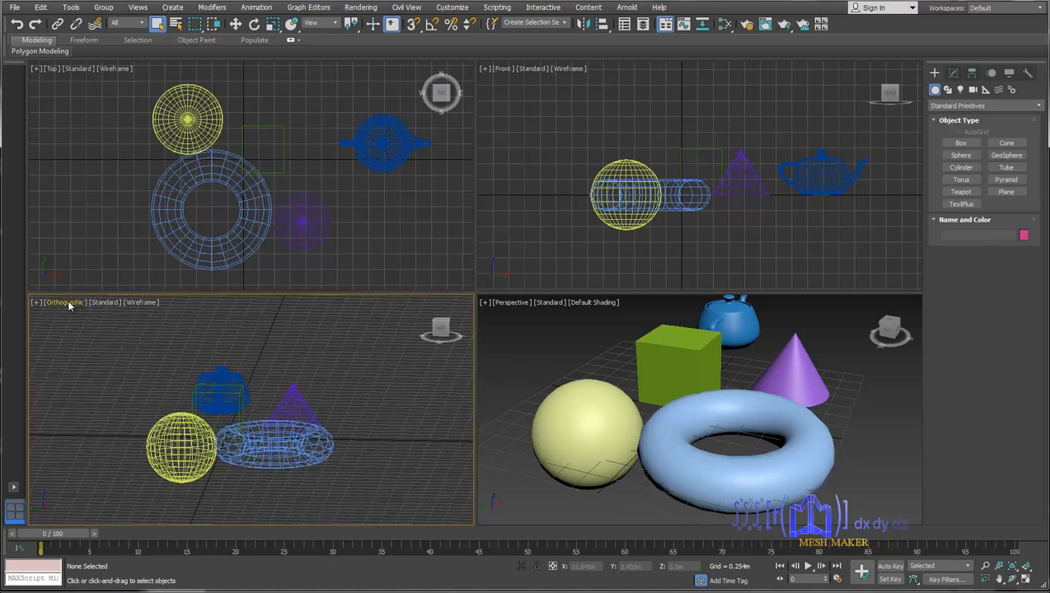
middle_click_drag(248, 423, 202, 414, "alt")
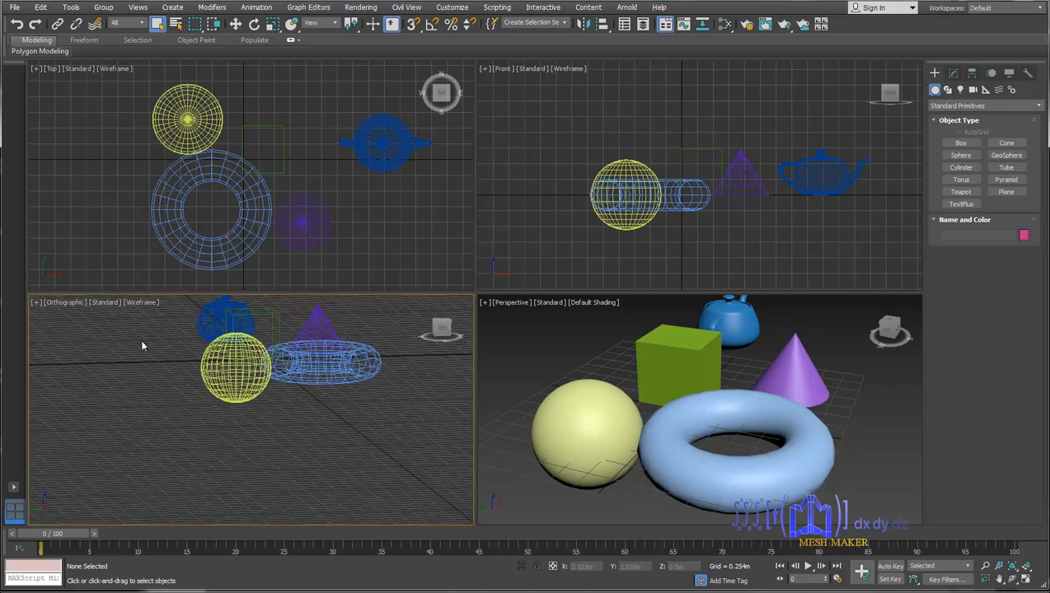
middle_click_drag(169, 357, 139, 387)
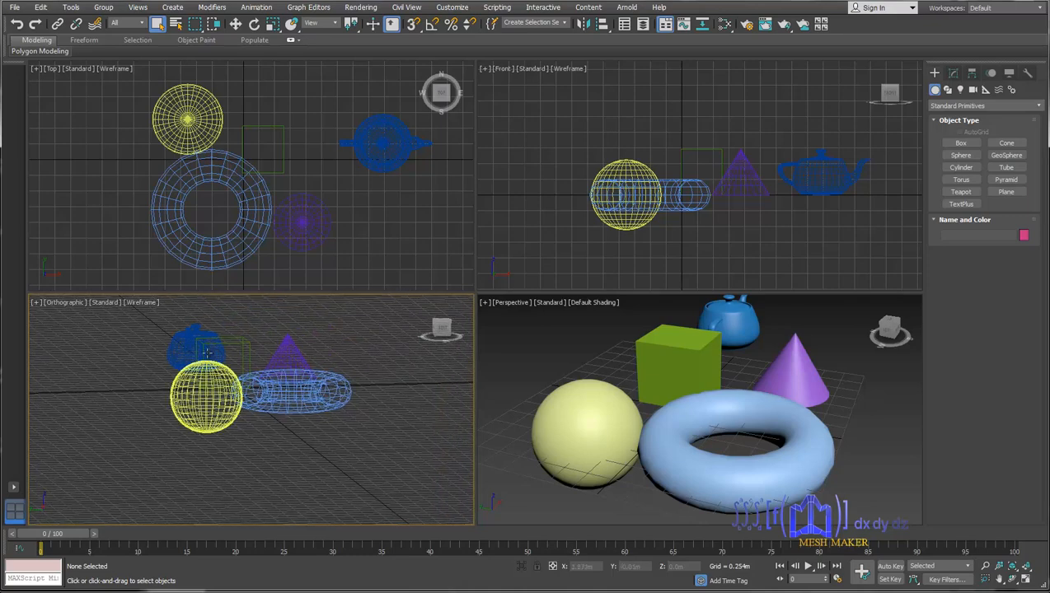
left_click(66, 303)
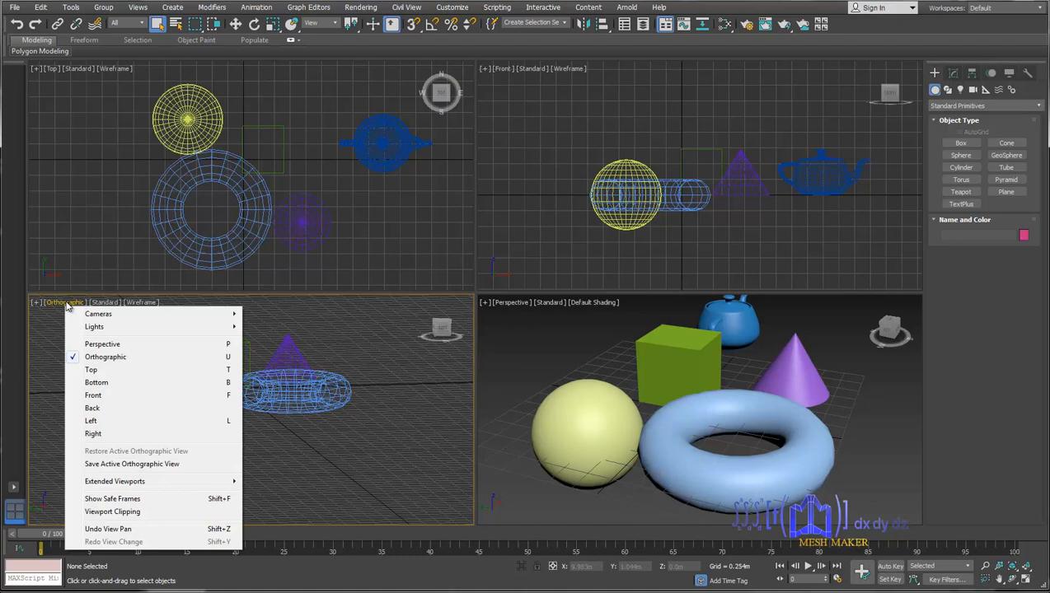
left_click(91, 421)
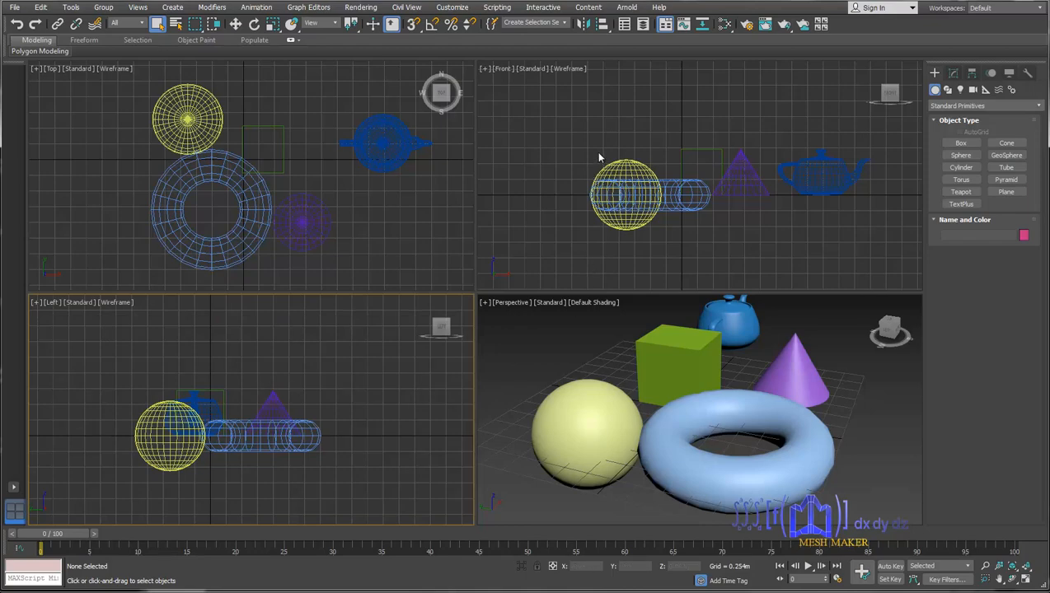
- Pan and orbit the Front viewport to an angled orthographic view, and set it back to the Front view
middle_click_drag(596, 152, 595, 145)
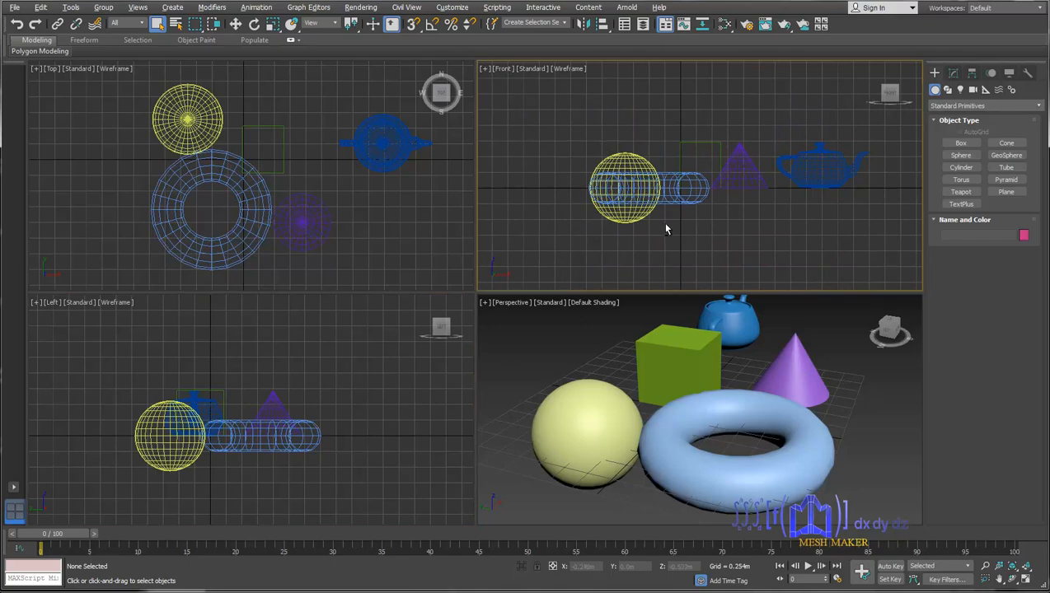
middle_click_drag(668, 230, 672, 268, "alt")
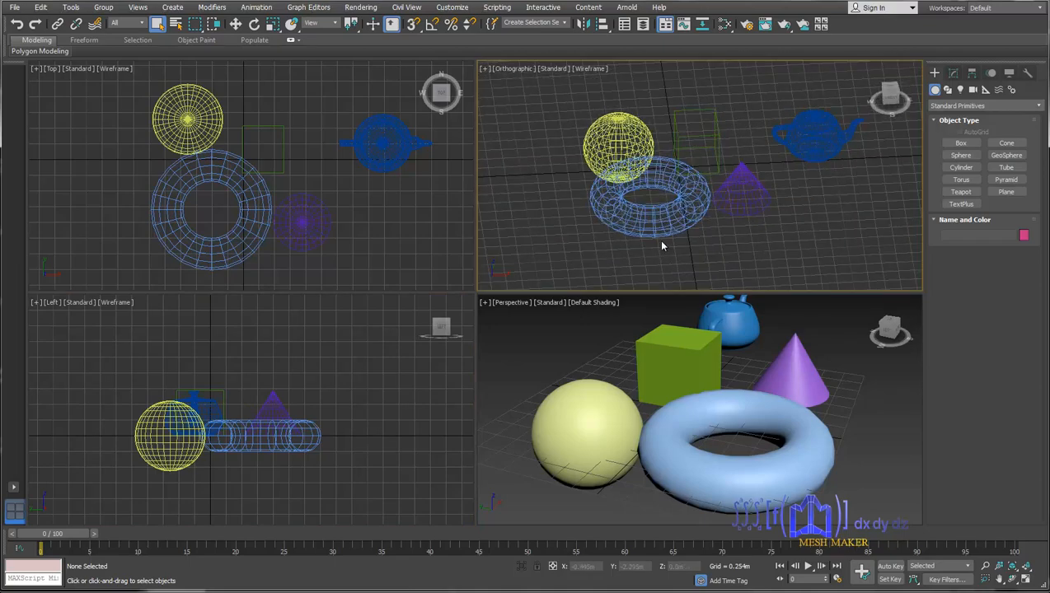
middle_click_drag(638, 237, 572, 117, "alt")
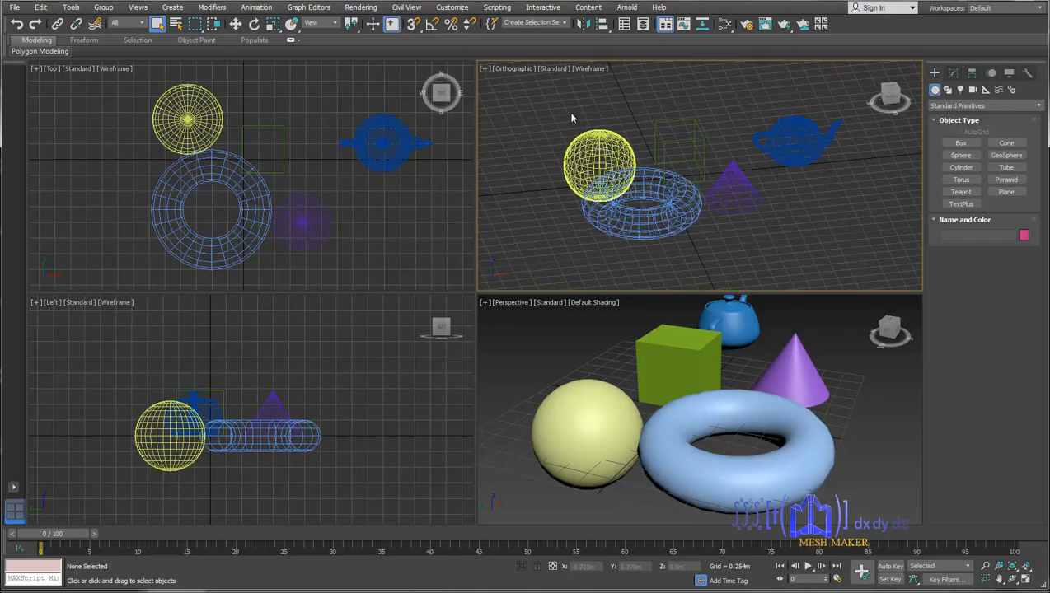
left_click(515, 70)
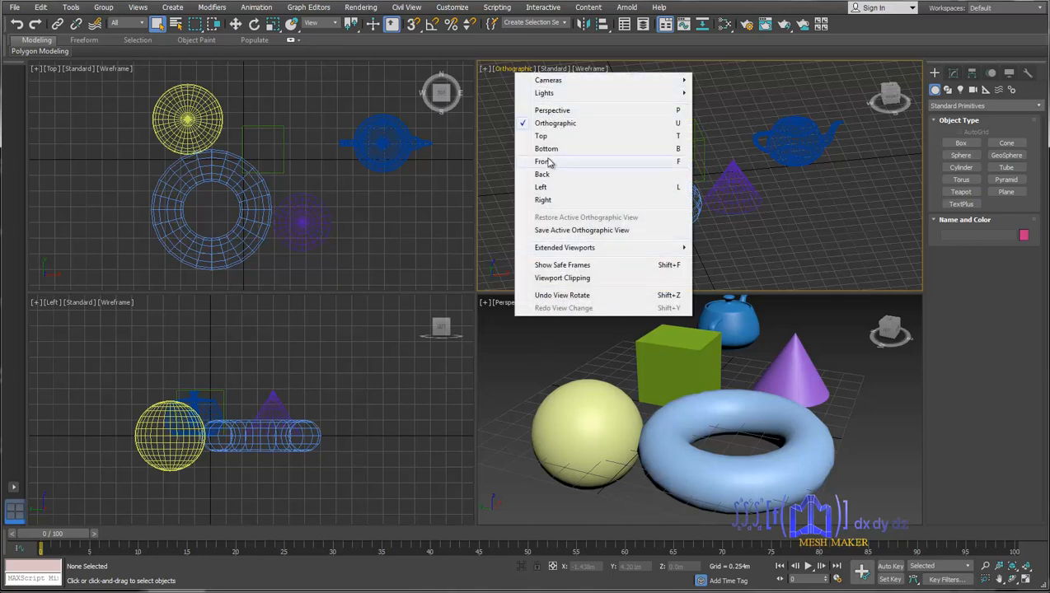
left_click(723, 139)
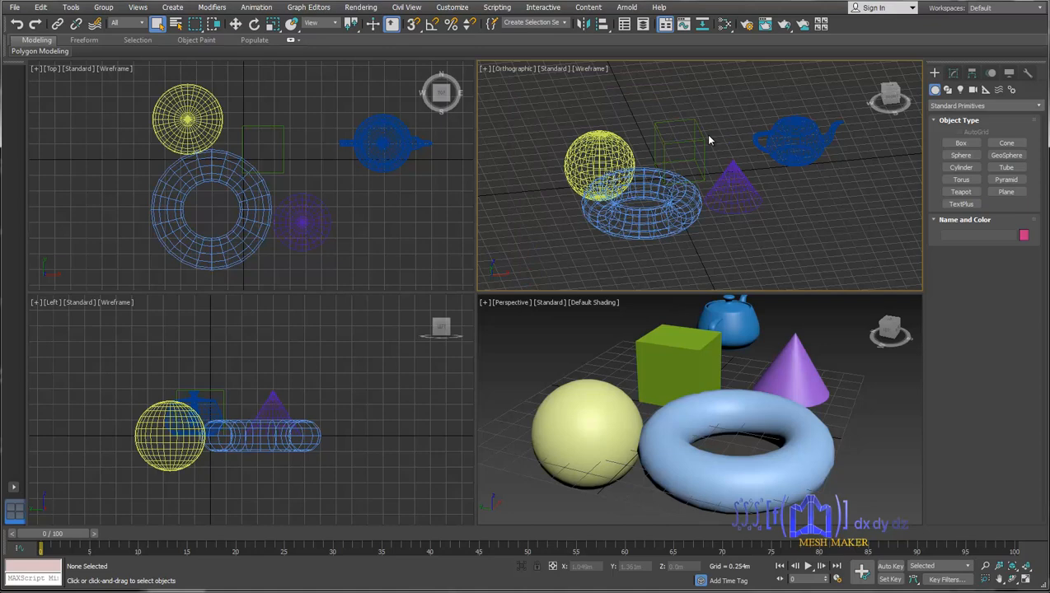
key("f")
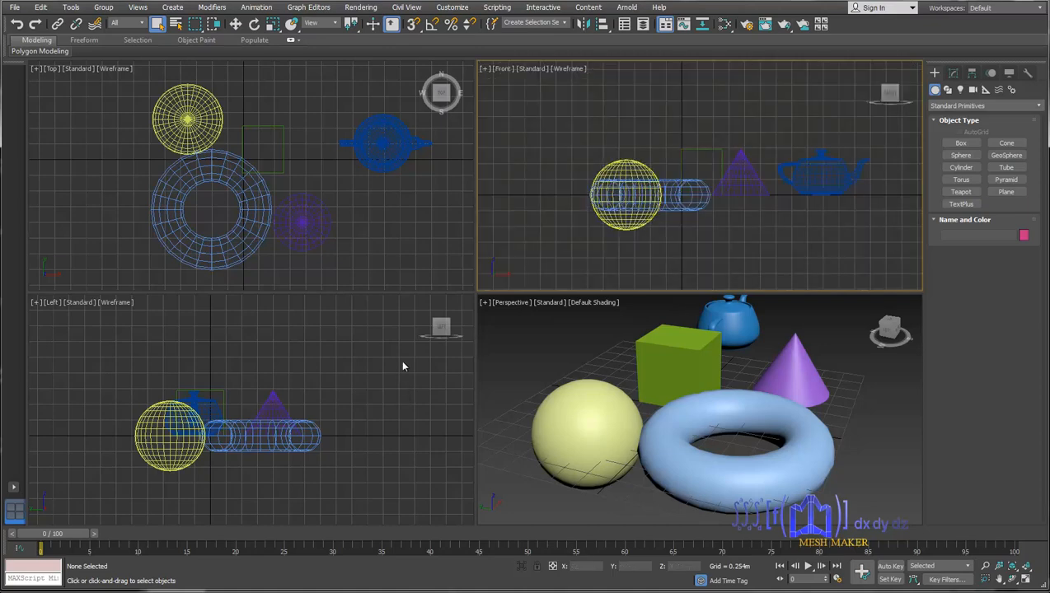
- Orbit the Left, Top and Front viewports so all three show angled orthographic views
middle_click_drag(299, 437, 313, 421, "alt")
middle_click_drag(323, 254, 562, 236, "alt")
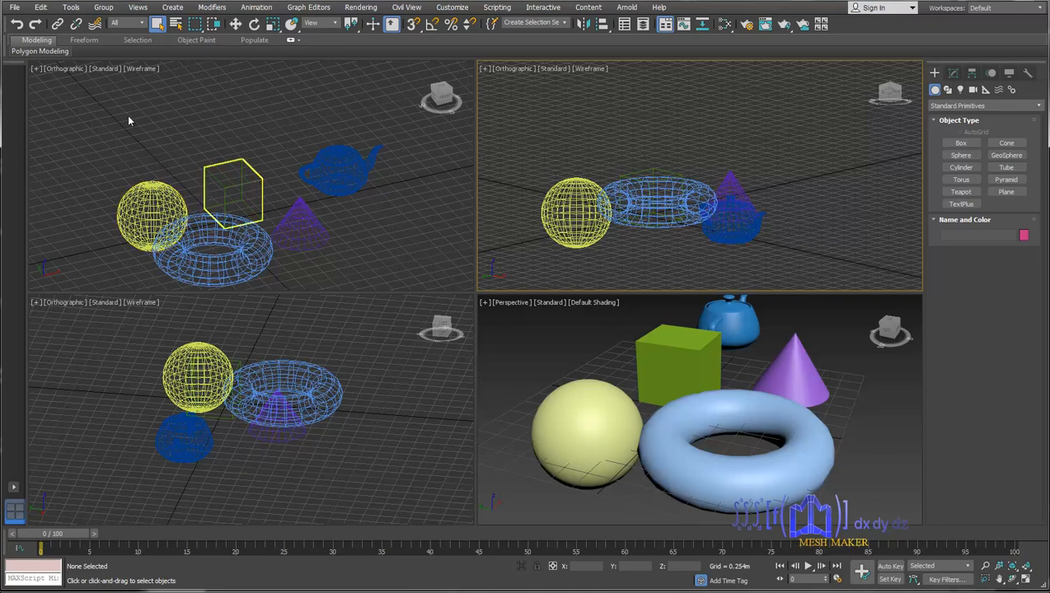
- Restore the Top, Left and Front views in their original viewports, one after another
left_click(65, 70)
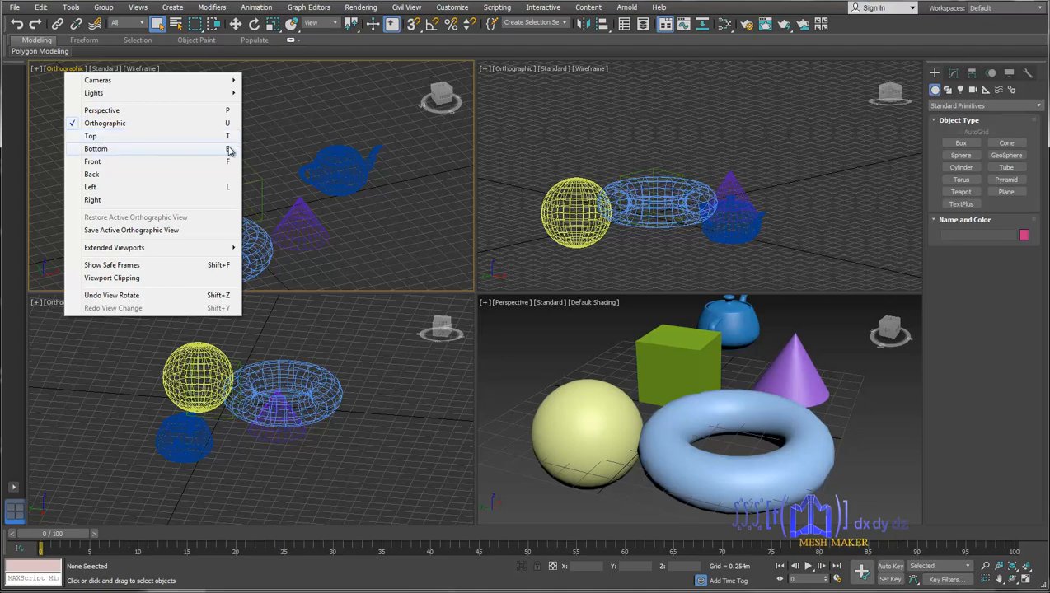
left_click(295, 138)
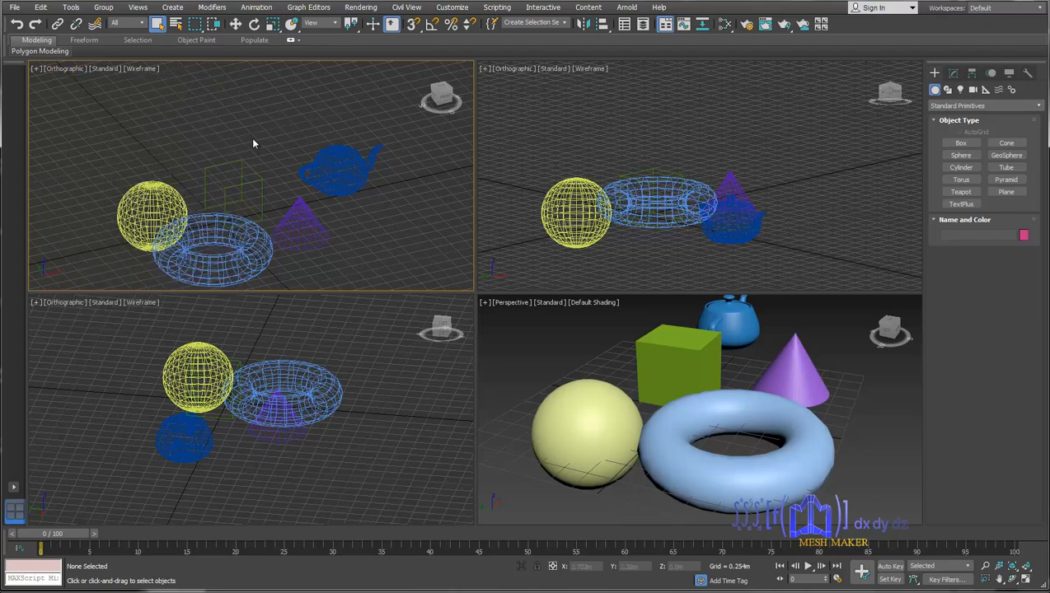
key("t")
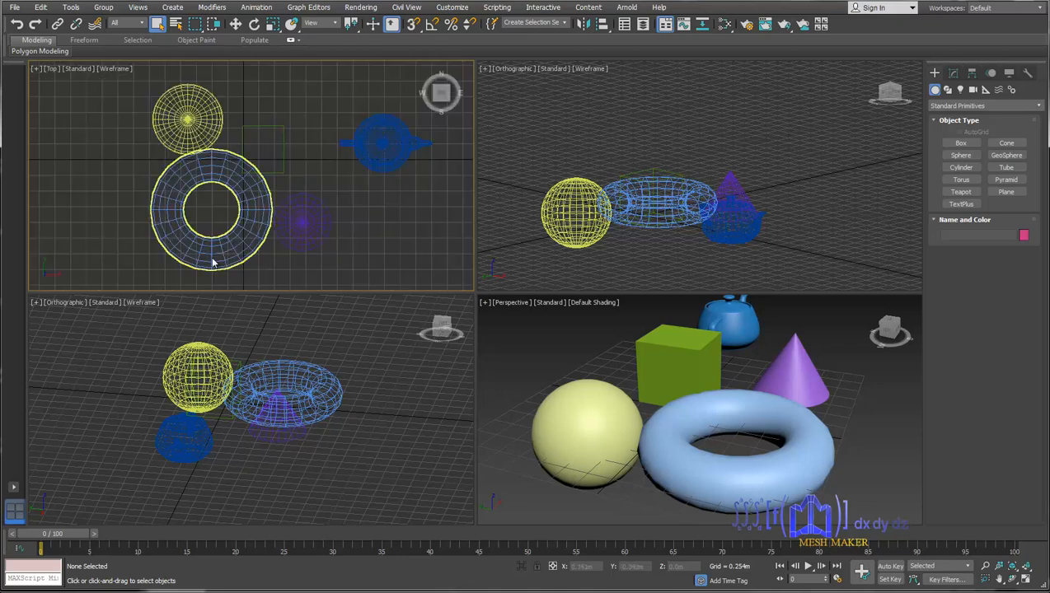
left_click(130, 376)
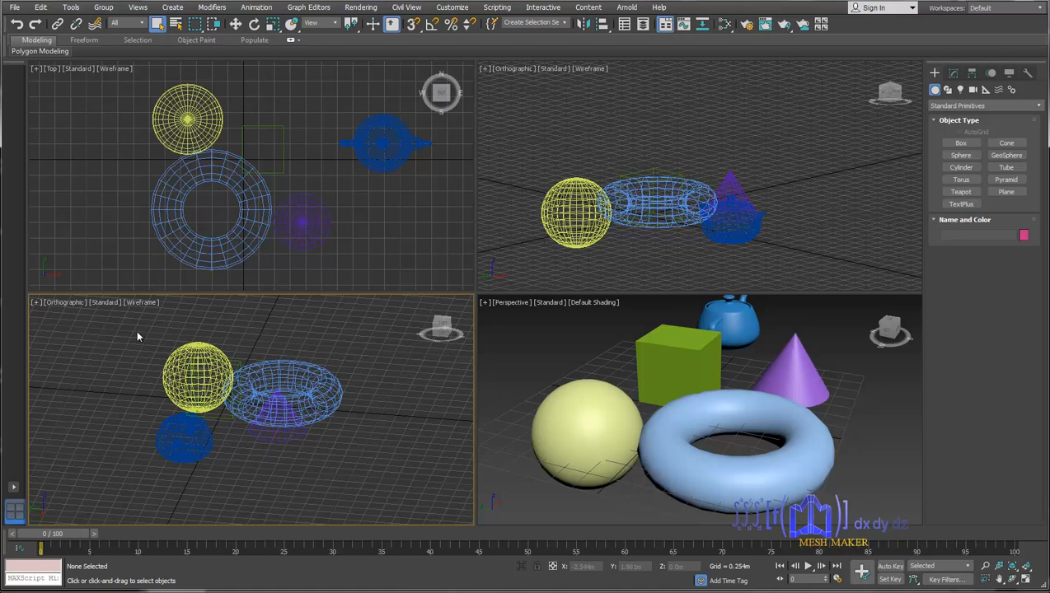
key("l")
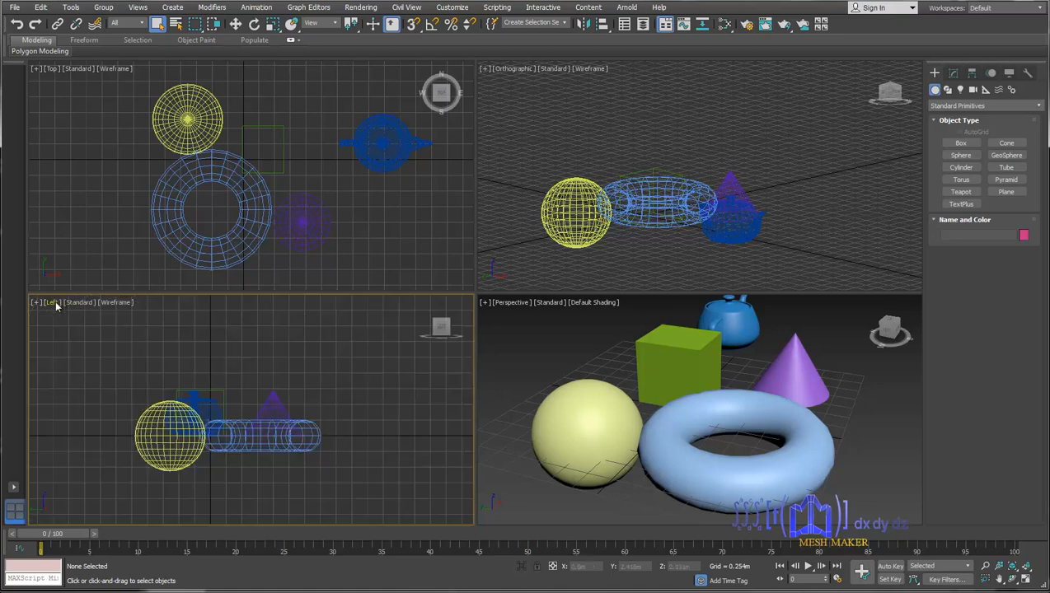
left_click(572, 133)
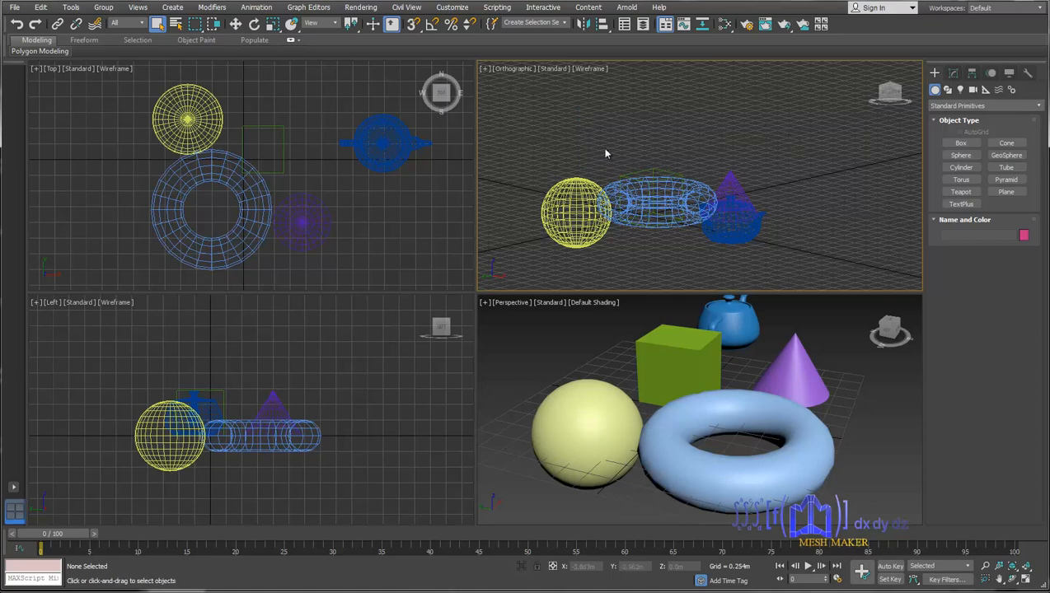
key("f")
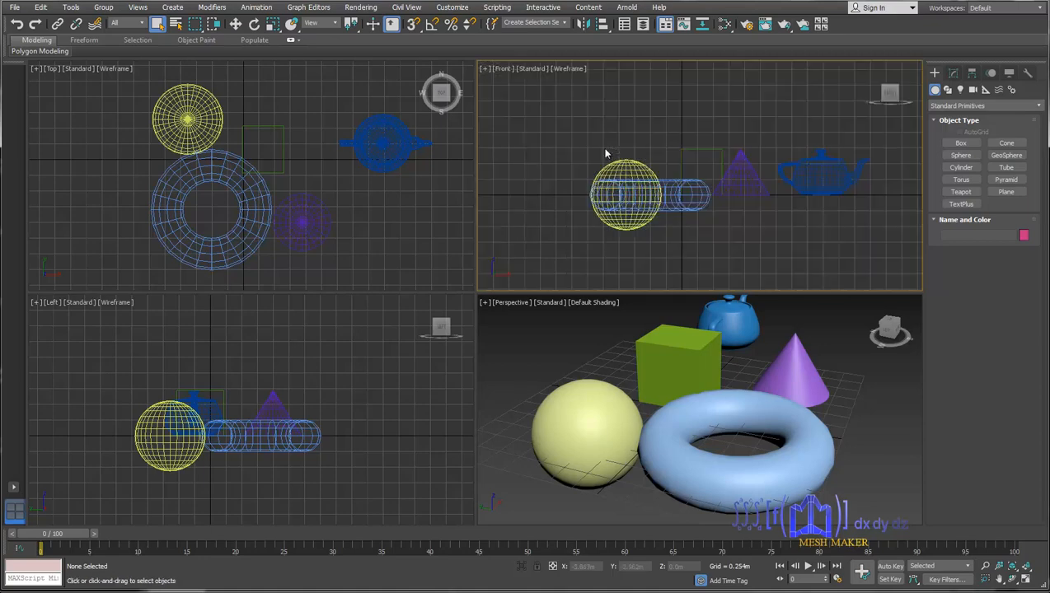
- Orbit the Perspective viewport around the objects, and check the list of views available for it
middle_click_drag(575, 365, 557, 350, "alt")
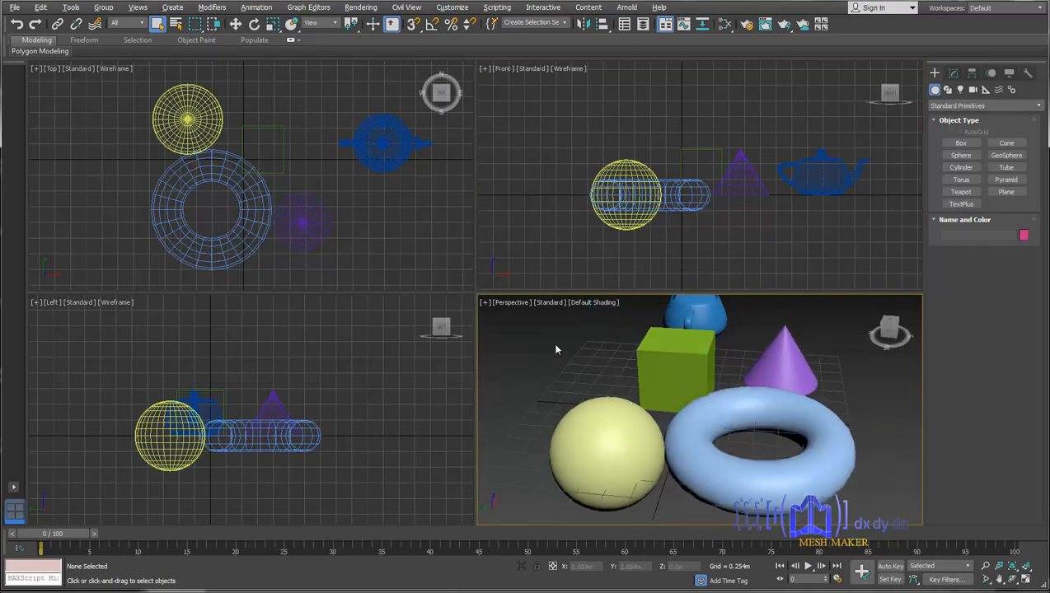
left_click(516, 304)
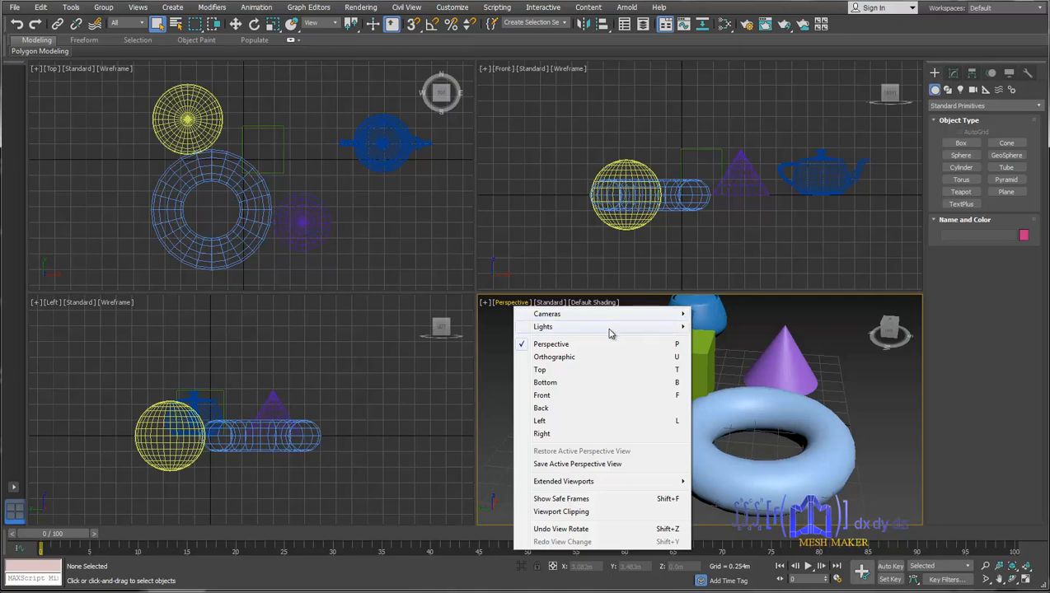
left_click(503, 404)
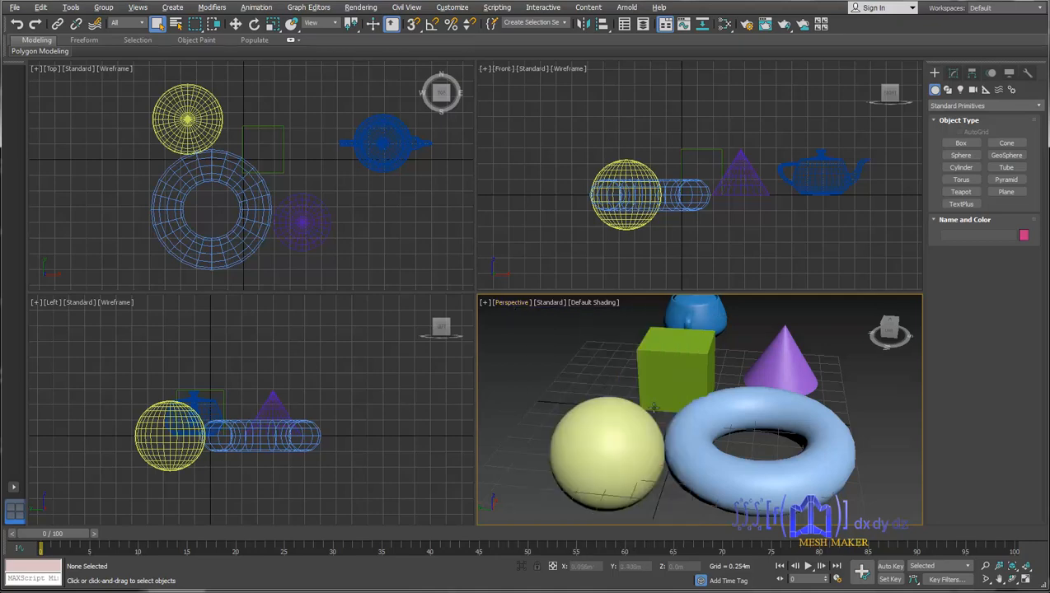
middle_click_drag(648, 406, 677, 409, "alt")
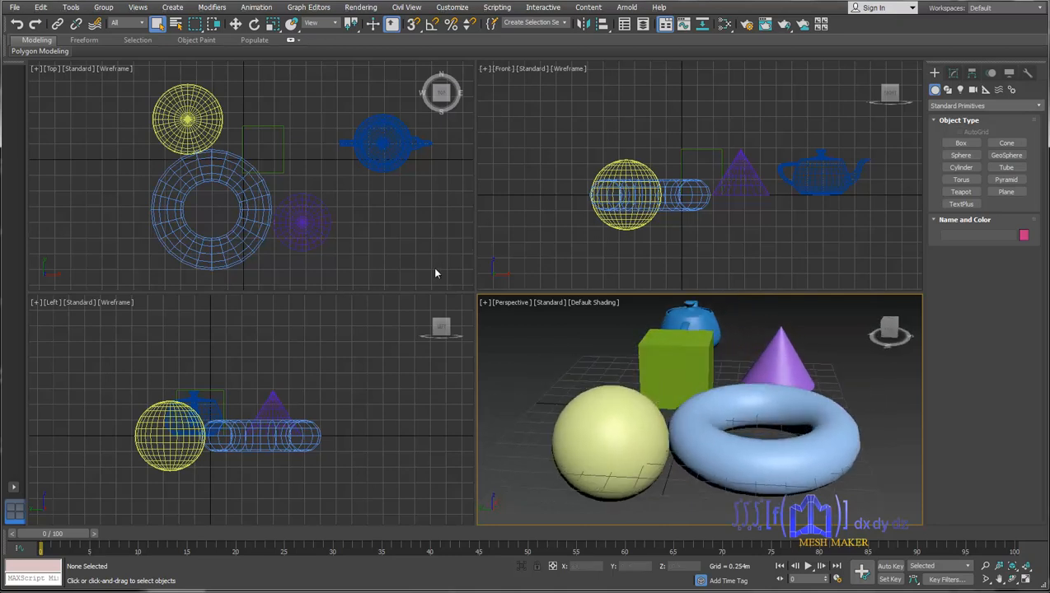
middle_click_drag(556, 356, 662, 338, "alt")
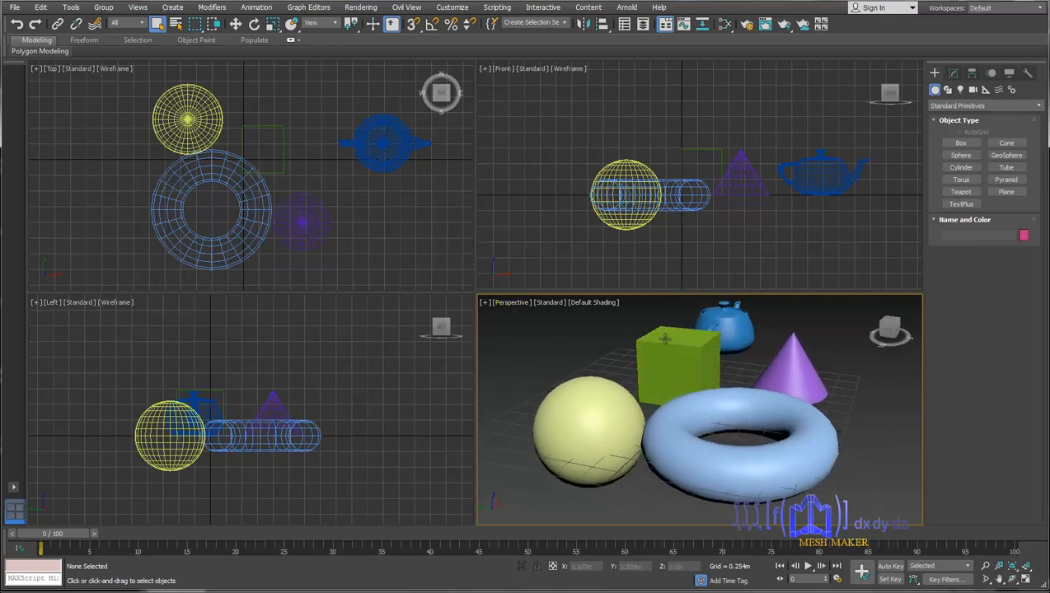
- Align the Perspective viewport to the front with the ViewCube, orbit back to an angled view, and zoom out slightly
left_click(889, 332)
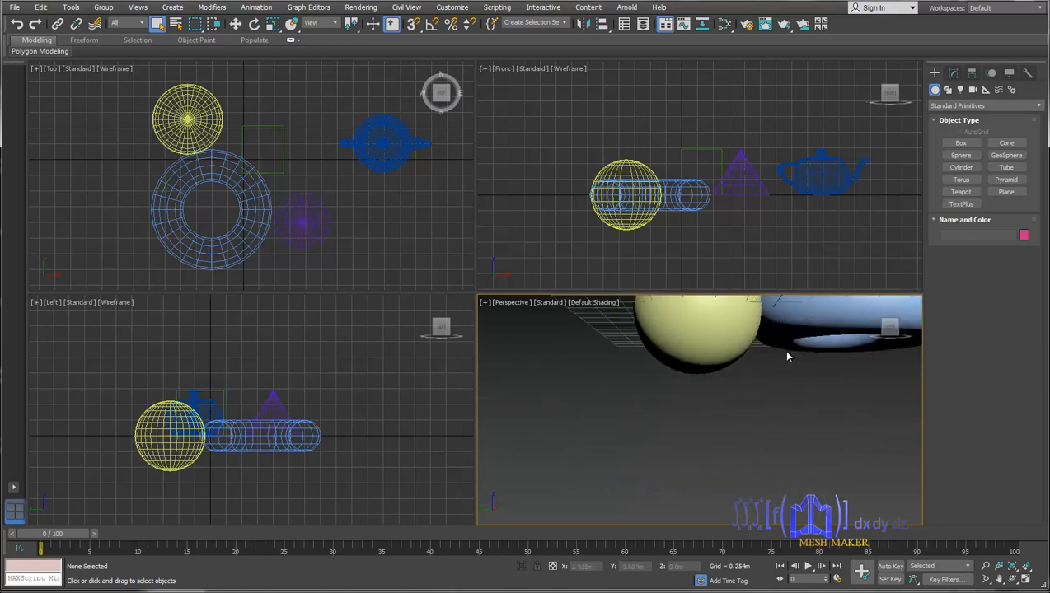
middle_click_drag(783, 350, 708, 414)
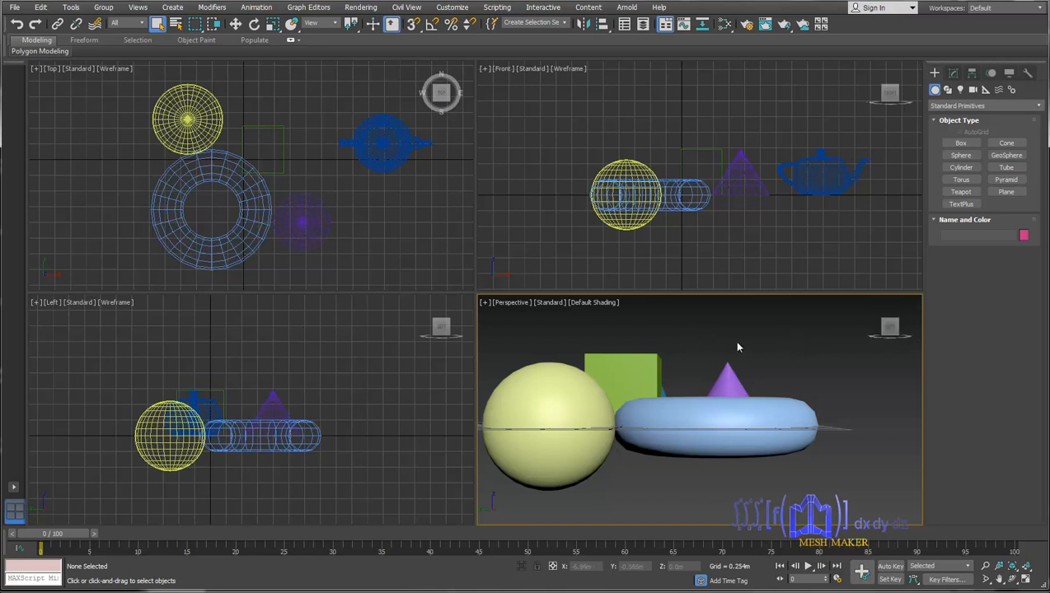
middle_click_drag(720, 351, 724, 381, "alt")
scroll(678, 412, "up", 3)
scroll(722, 384, "down", 4)
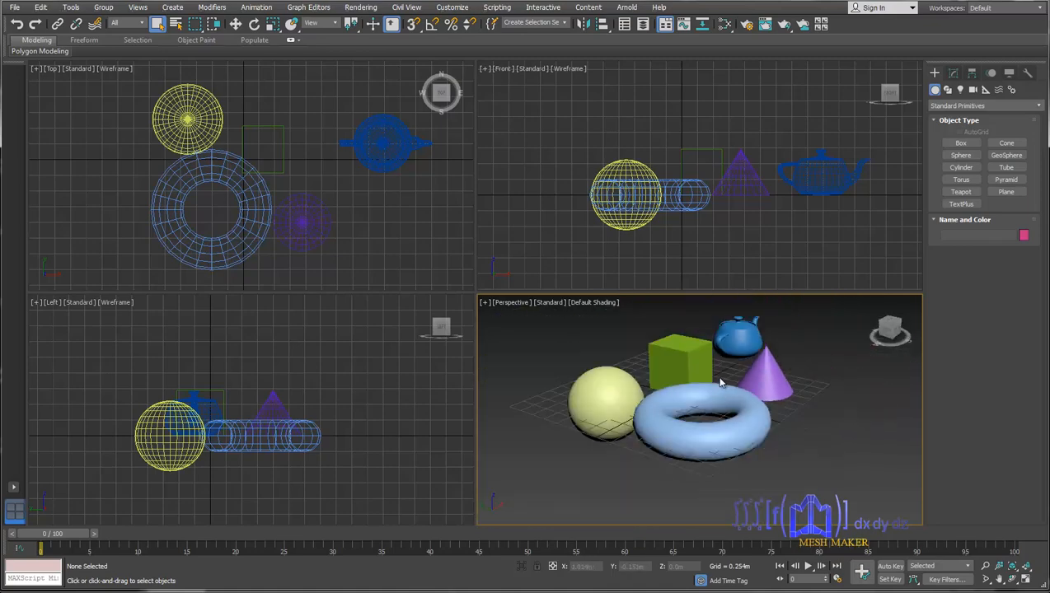
- Zoom the Perspective viewport in and out around the objects, ending with a closer view of the torus
scroll(718, 381, "up", 4)
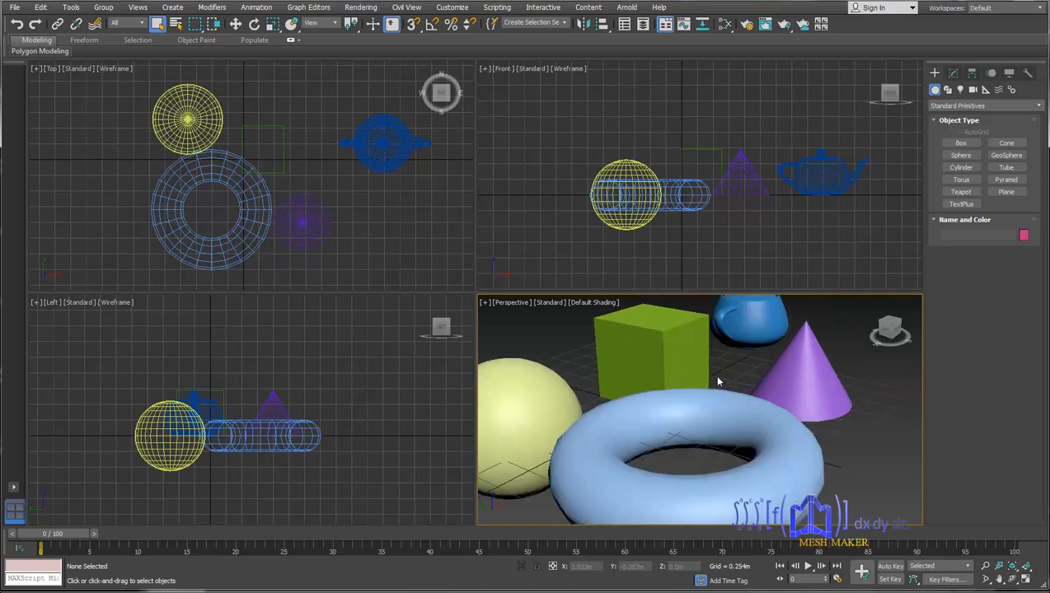
scroll(718, 382, "down", 4)
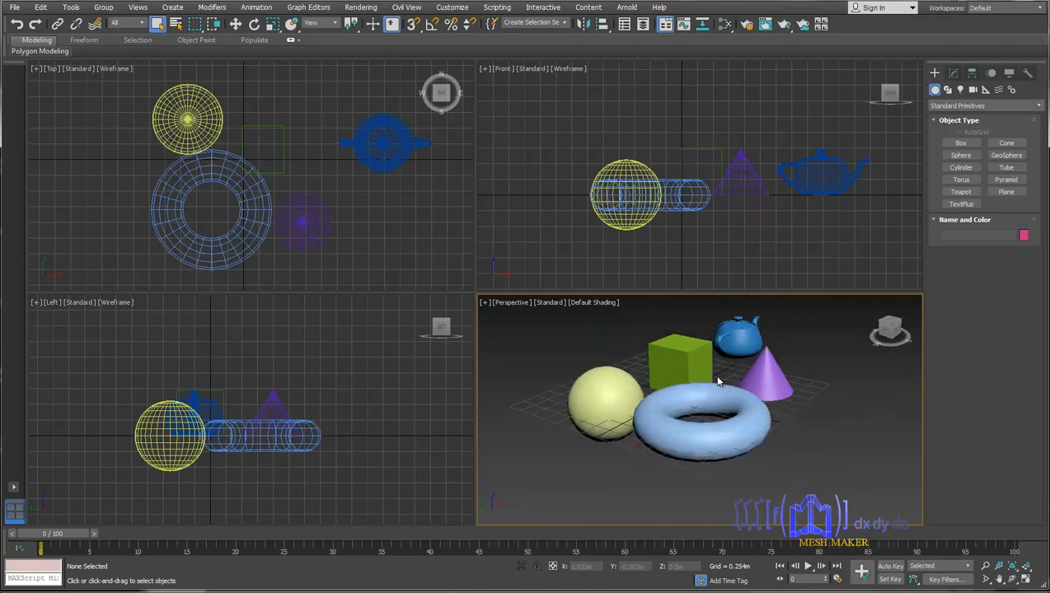
scroll(714, 374, "up", 4)
left_click(697, 371)
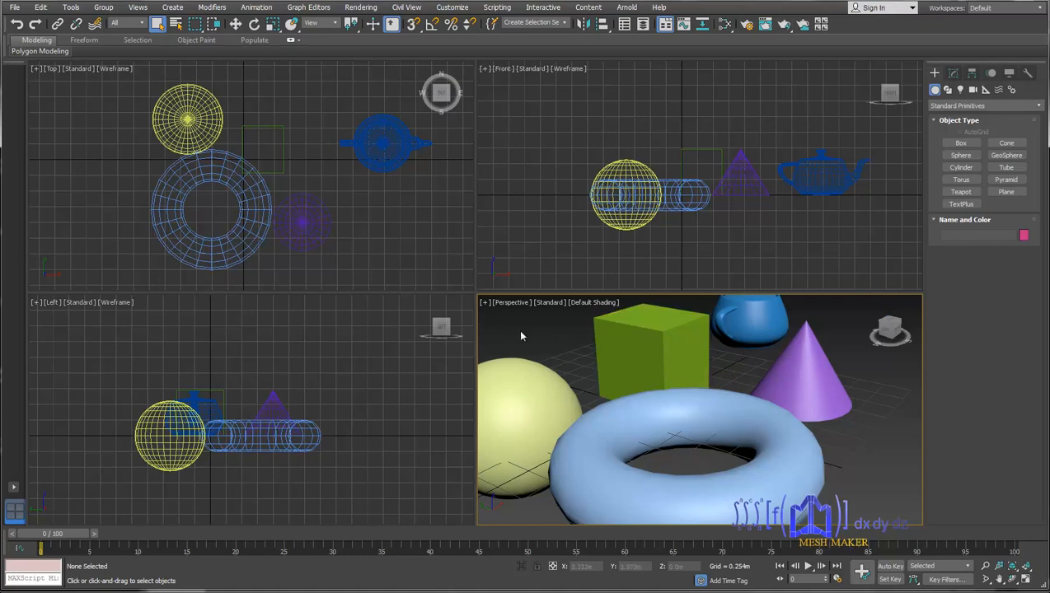
- Examine the Perspective viewport's general options and the Display Performance settings in its Viewport Configuration, leaving them as they are
left_click(485, 303)
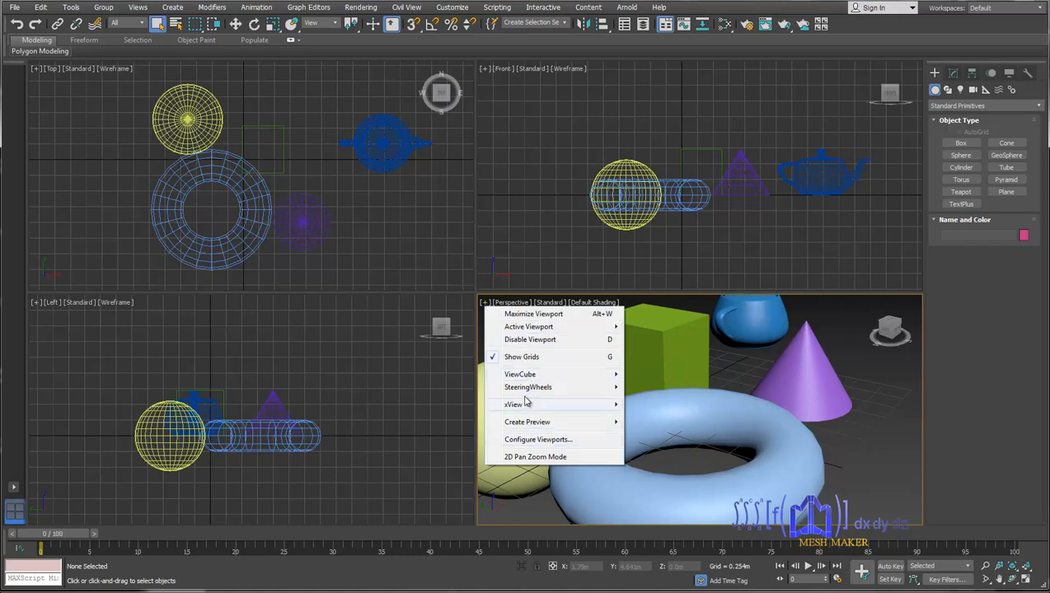
mouse_move(542, 380)
left_click(527, 445)
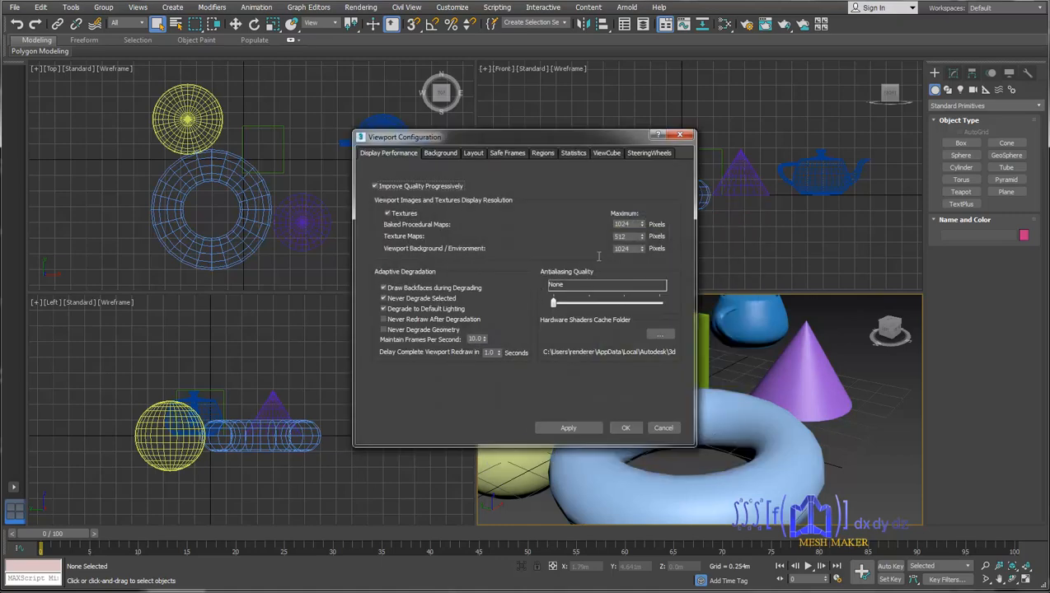
left_click(683, 135)
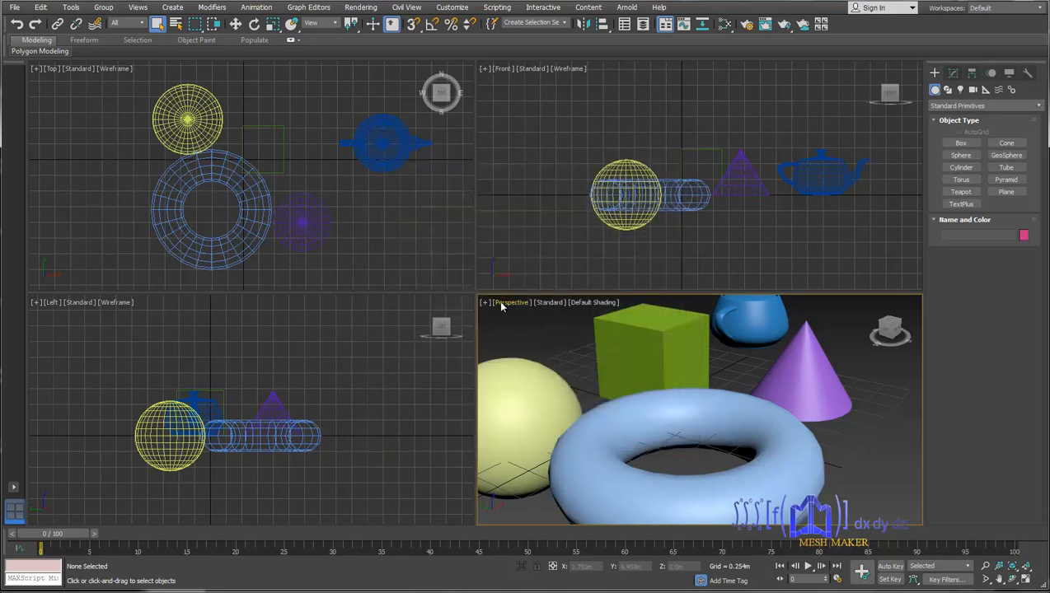
right_click(499, 304)
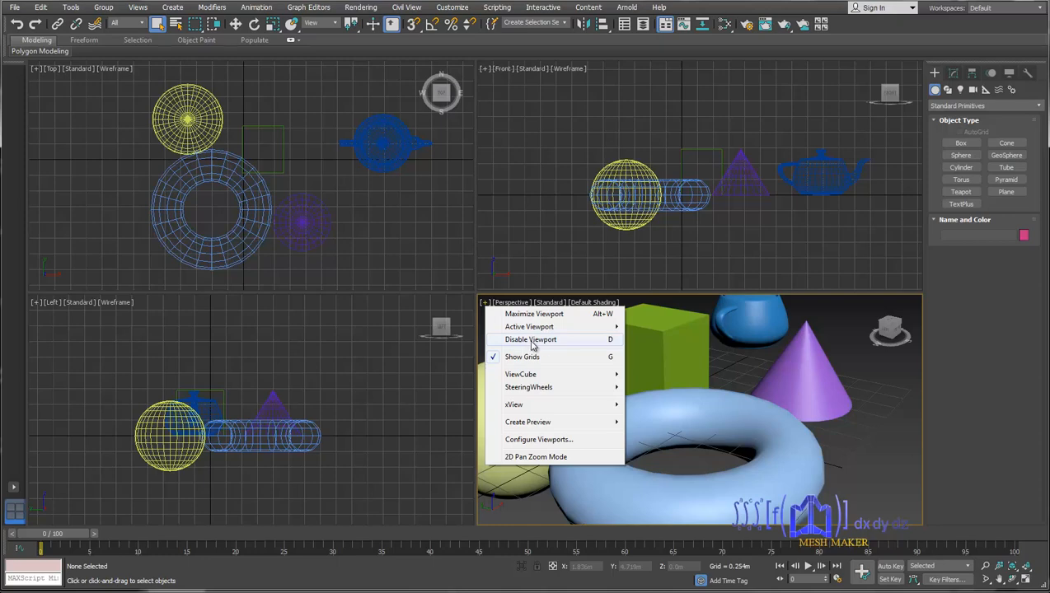
- Select the torus and orbit the Perspective viewport around it
left_click(631, 422)
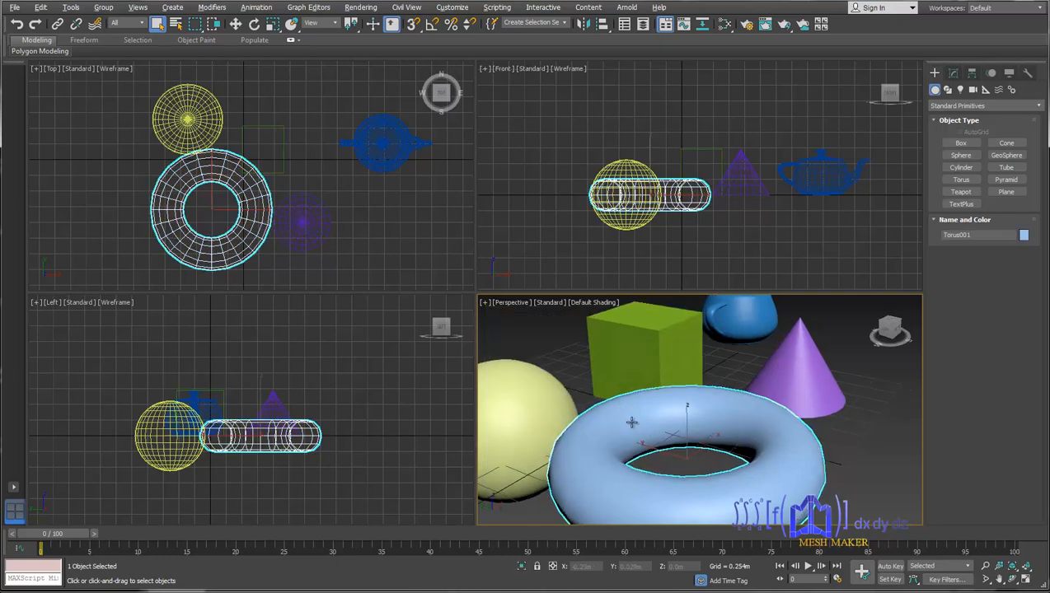
mouse_move(632, 422)
middle_mouse_down("alt")
mouse_move(668, 435)
mouse_move(624, 421)
mouse_move(620, 436)
middle_mouse_up("alt")
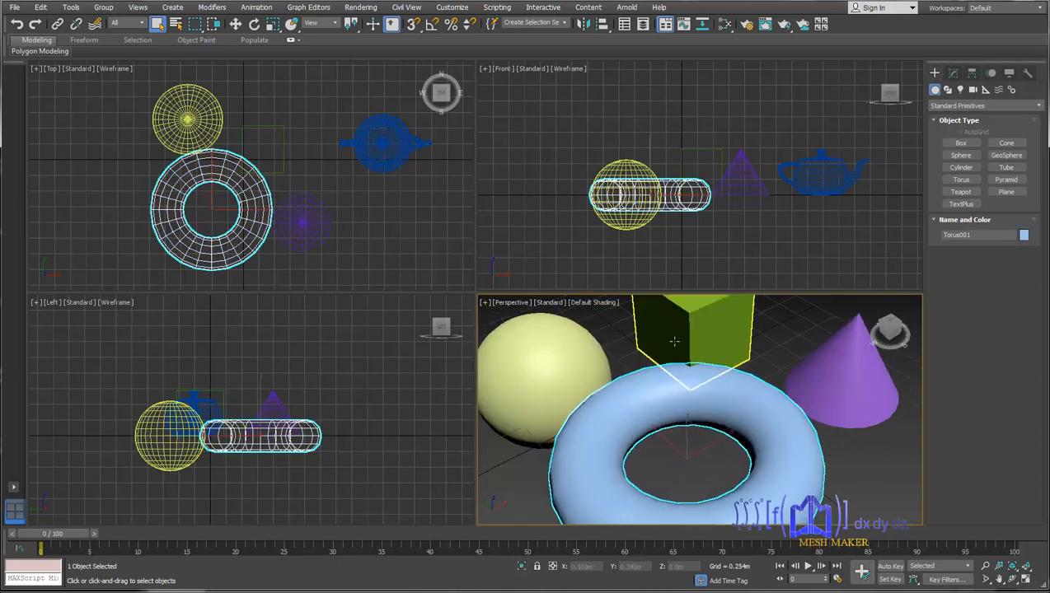
middle_click_drag(681, 336, 707, 335, "alt")
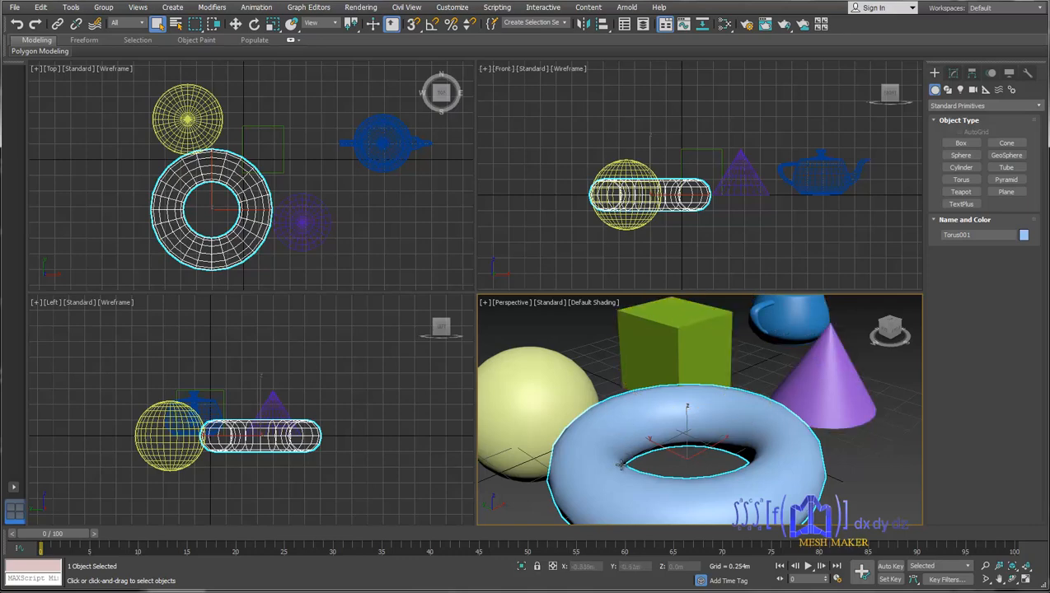
- Open the Scene Explorer to view the objects in the scene, and close it
left_click(72, 7)
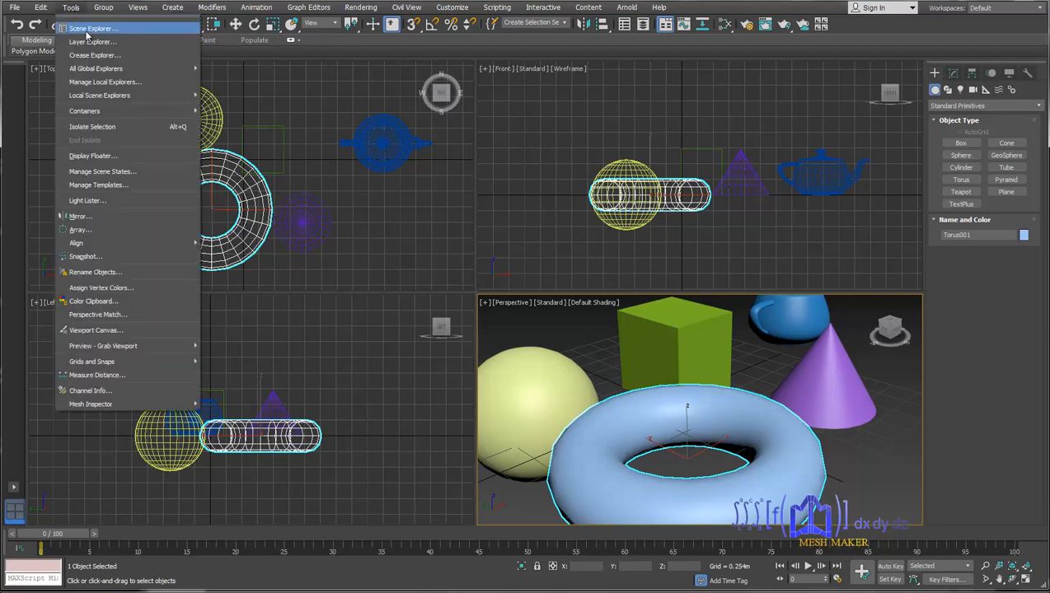
left_click(87, 31)
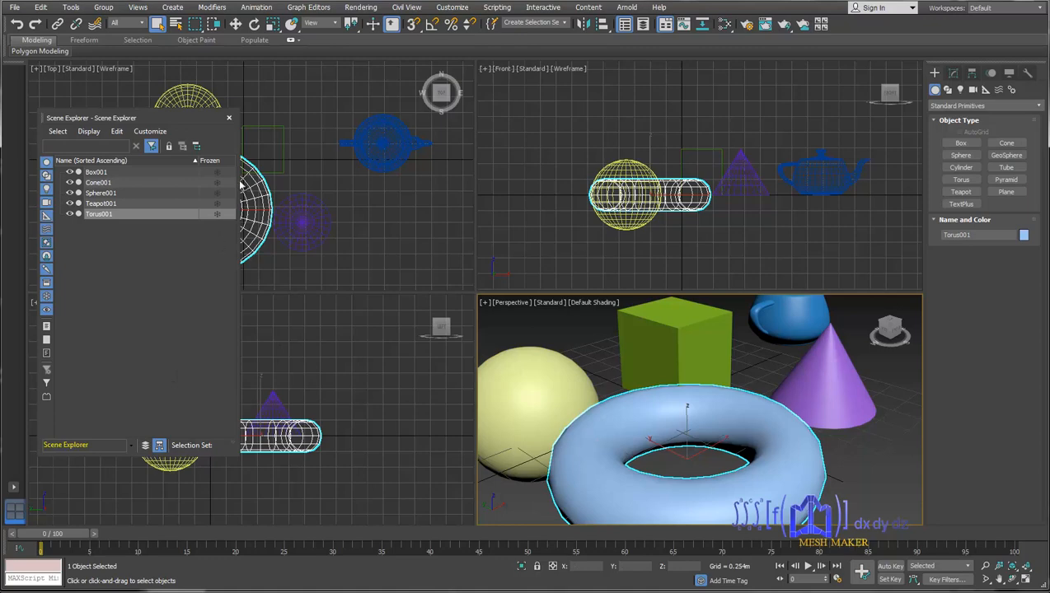
left_click(228, 118)
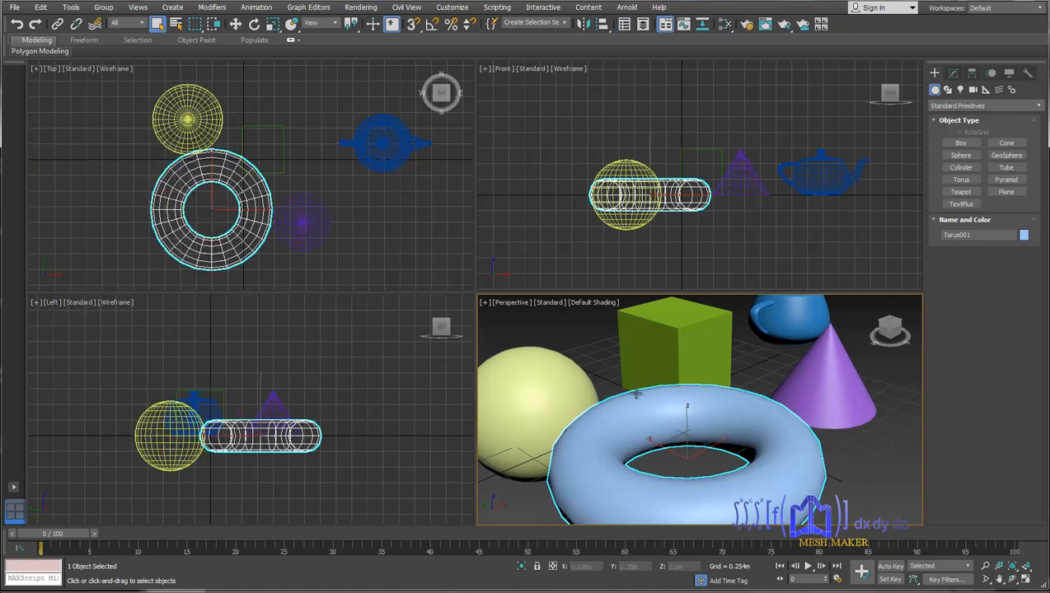
- Select the sphere and disable the Perspective viewport
left_click(567, 389)
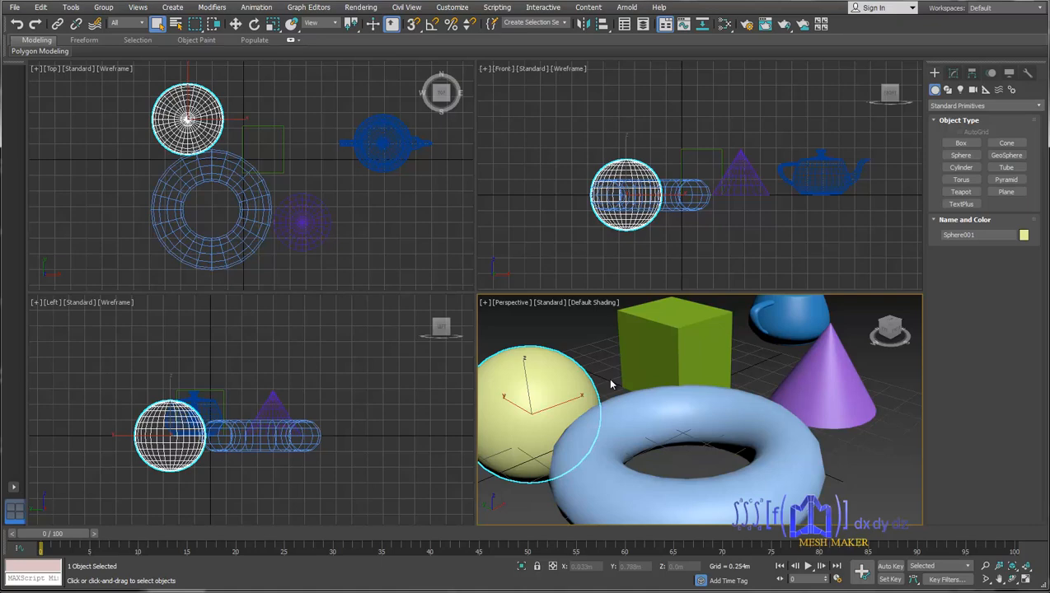
key("d")
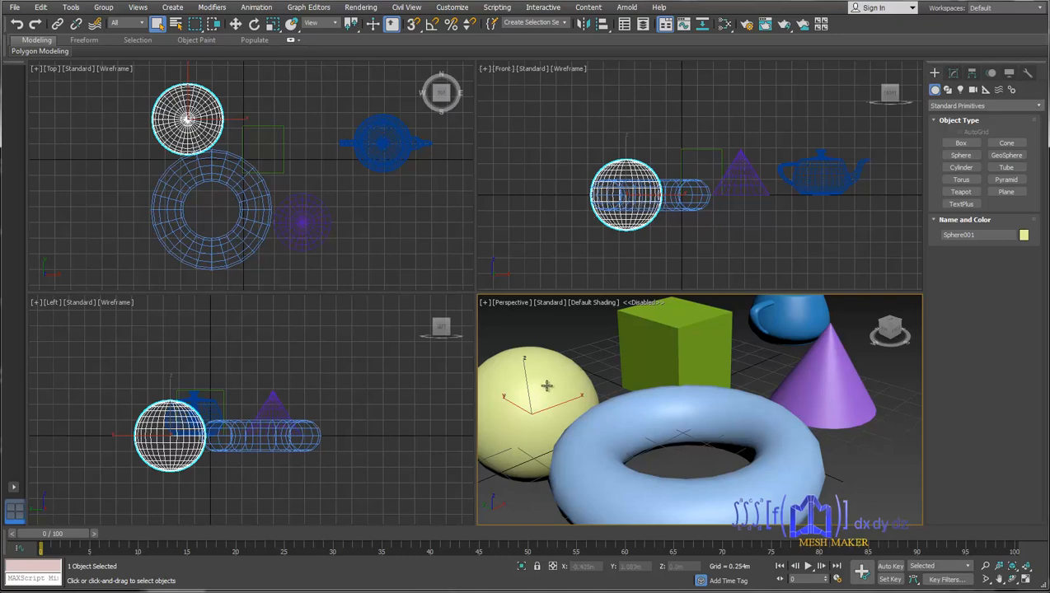
- Open the Scene Explorer again and re-enable the Perspective viewport
left_click(71, 7)
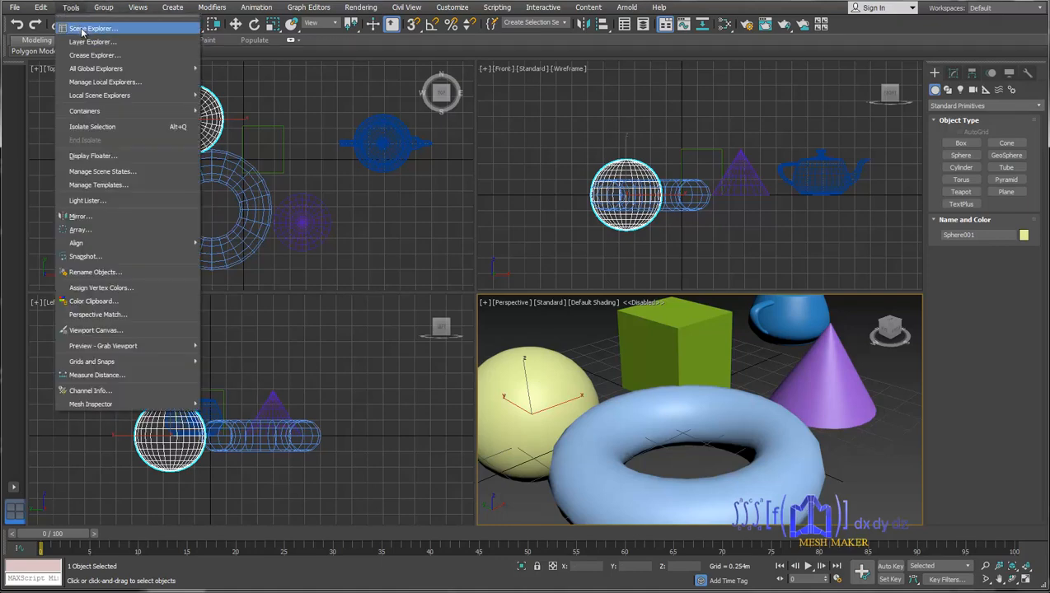
left_click(83, 32)
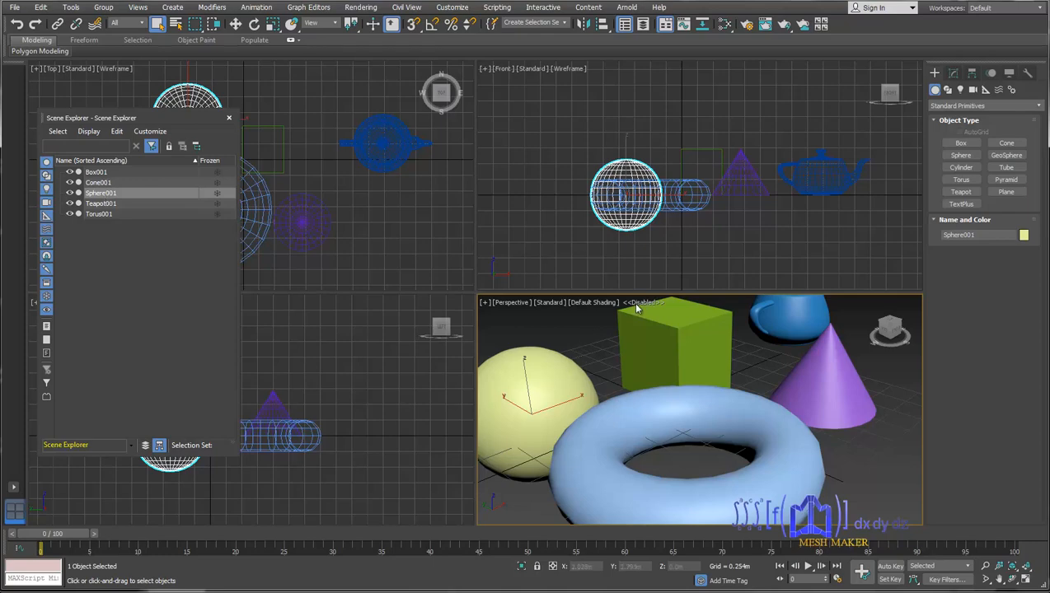
left_click(482, 304)
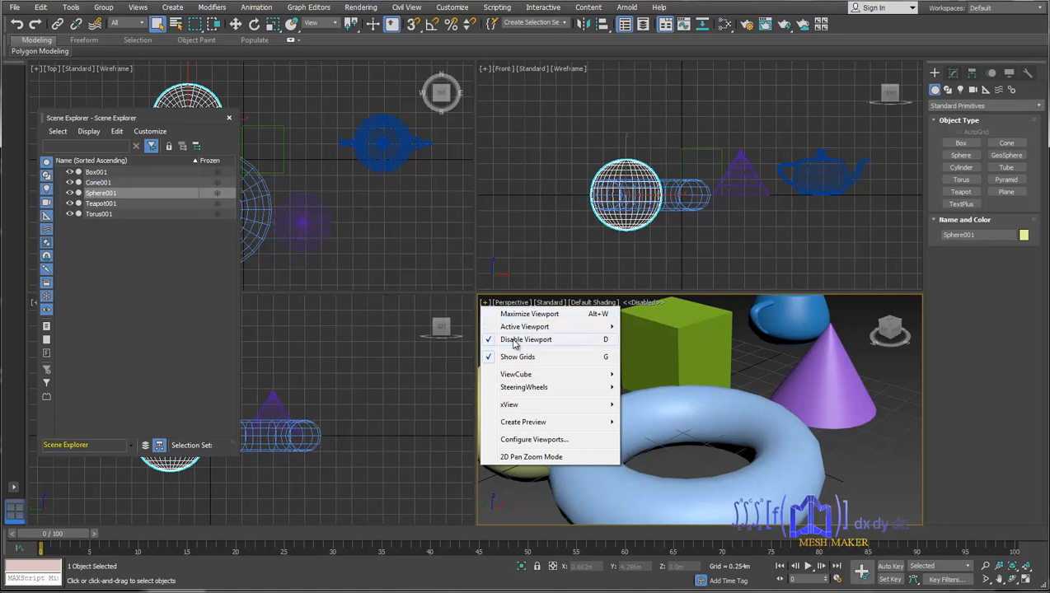
left_click(514, 340)
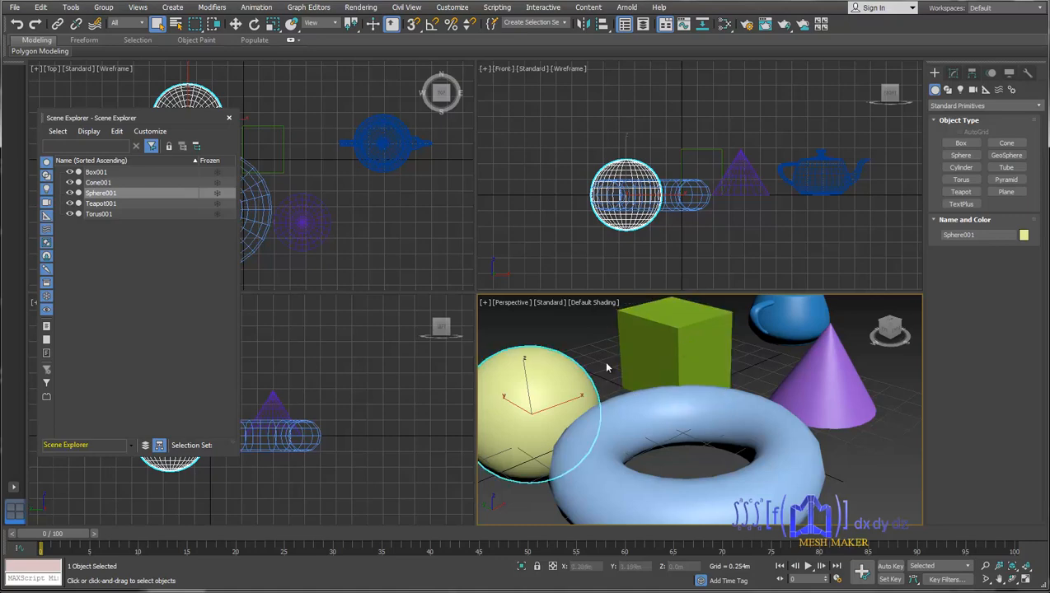
- Disable the Perspective viewport with the box selected, and check the viewport's ViewCube options
left_click(712, 349)
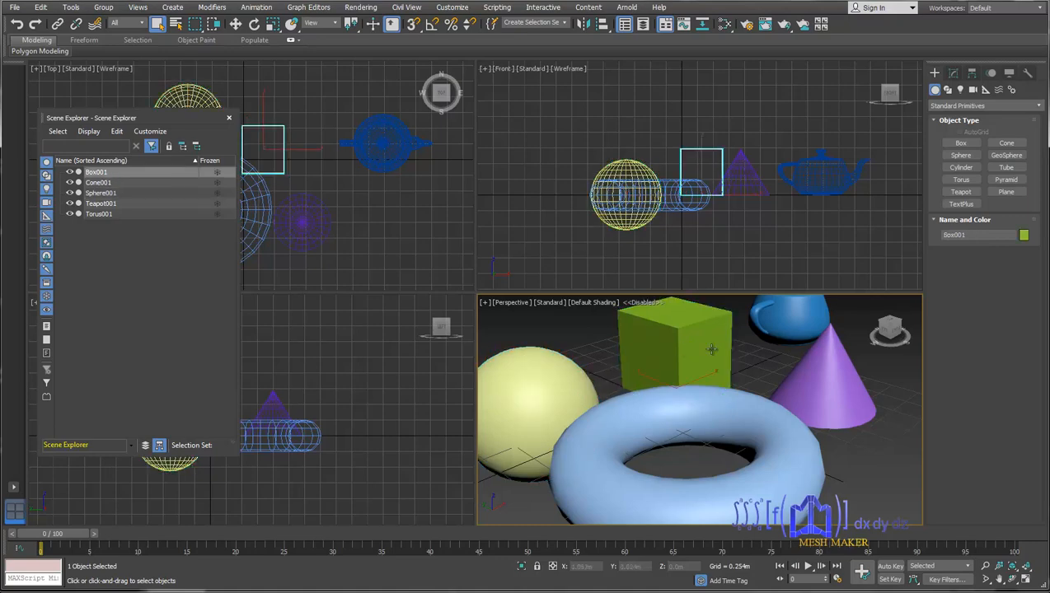
left_click(484, 303)
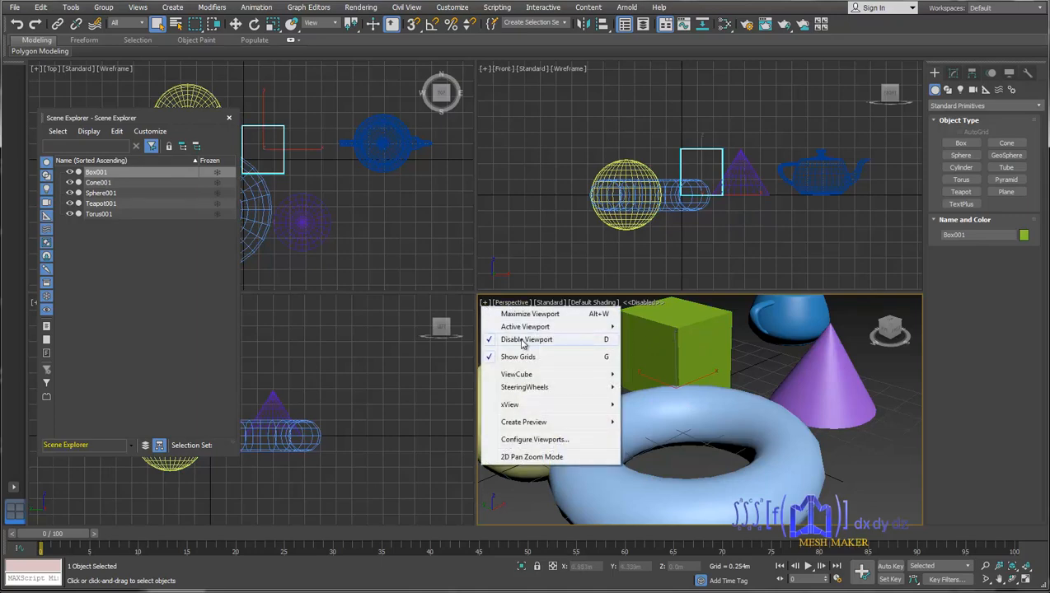
mouse_move(511, 377)
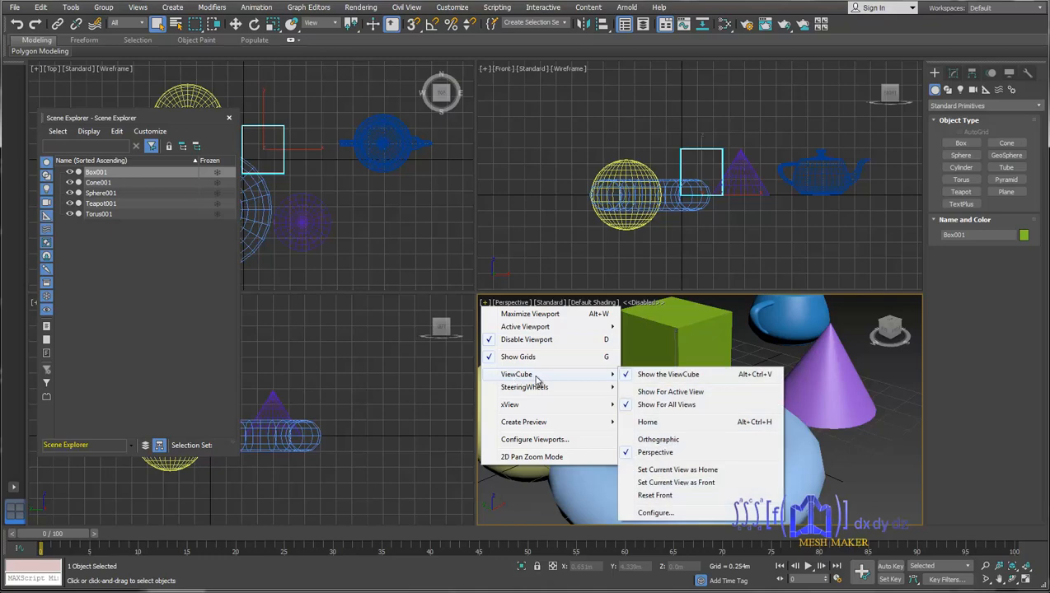
left_click(693, 344)
left_click(613, 389)
left_click(666, 351)
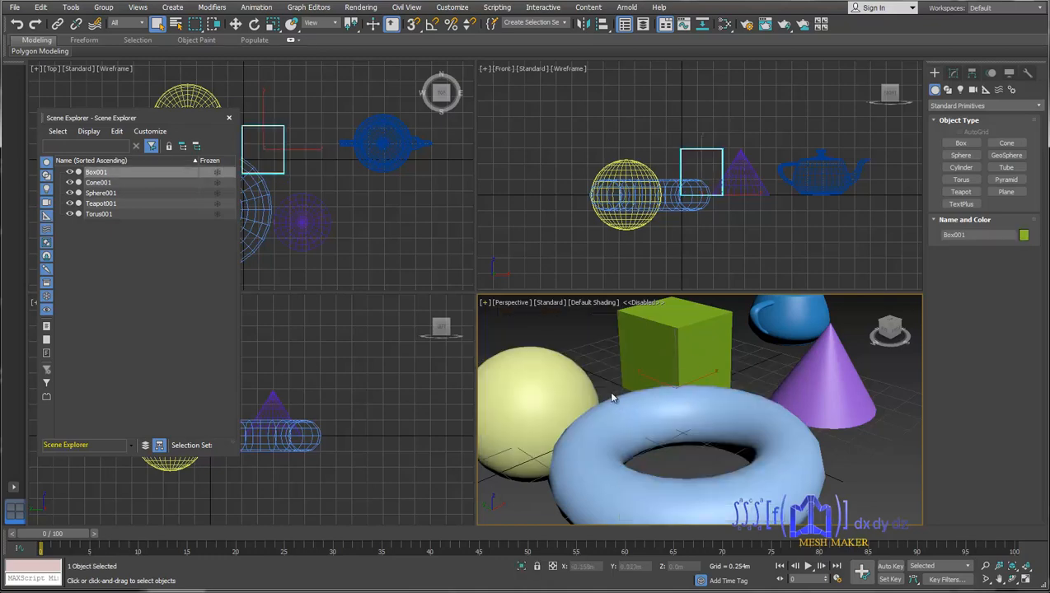
- Select the torus and maximize the Perspective viewport with the Scene Explorer closed
left_click(643, 405)
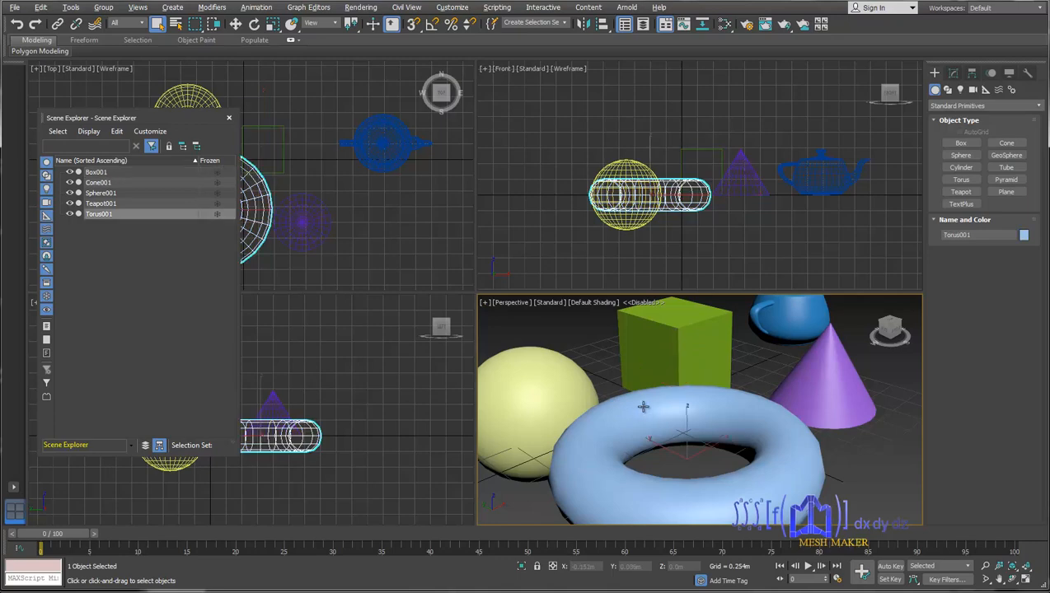
key("alt+w")
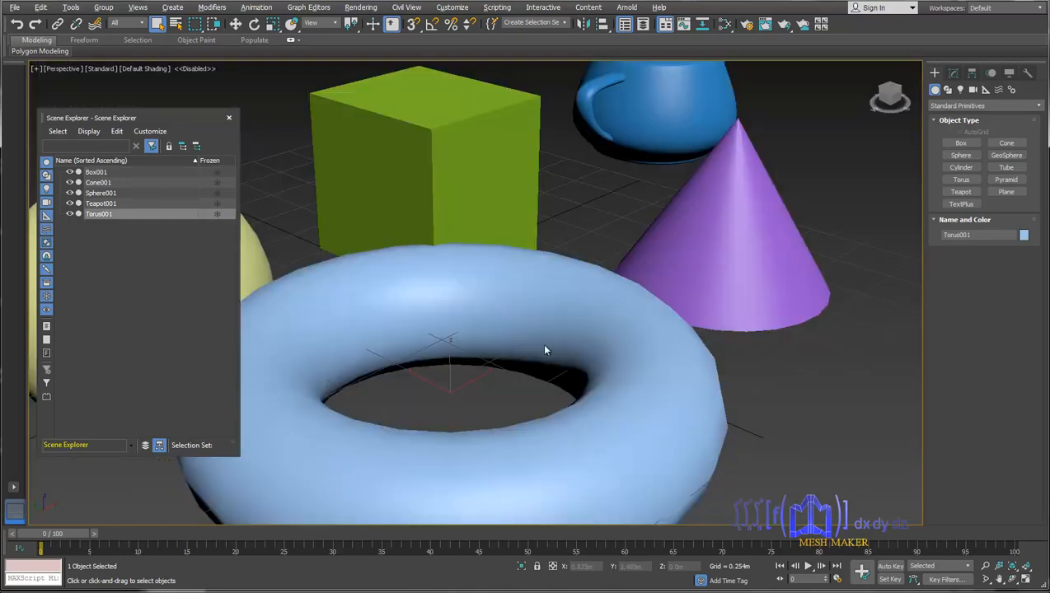
left_click(228, 119)
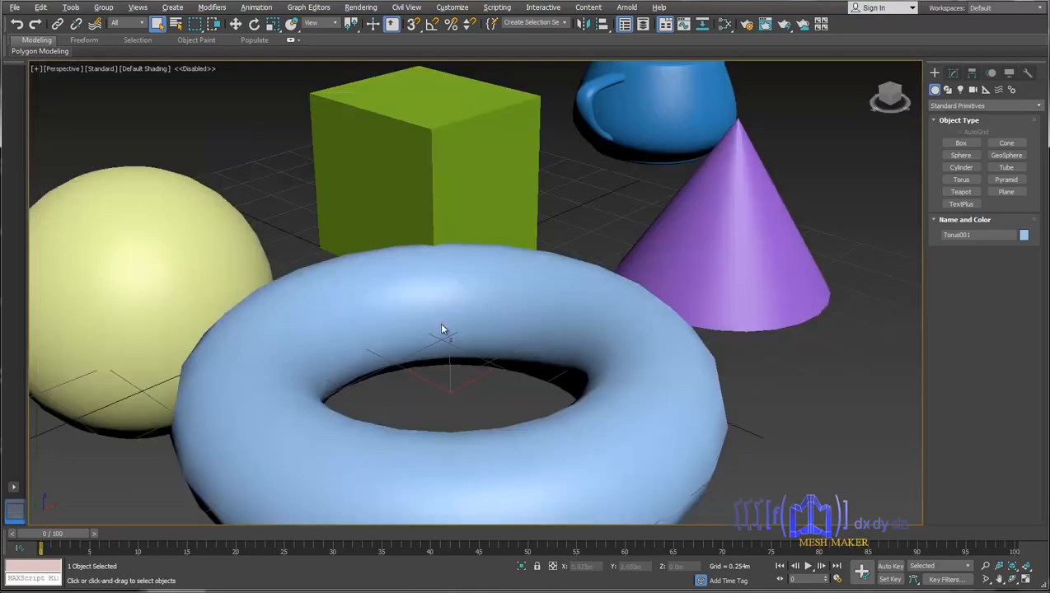
- Orbit, zoom and pan the maximized Perspective viewport to view the objects from the sphere's side
mouse_move(445, 328)
middle_mouse_down("alt")
mouse_move(468, 367)
mouse_move(397, 330)
mouse_move(401, 317)
mouse_move(579, 300)
mouse_move(468, 311)
mouse_move(431, 340)
middle_mouse_up("alt")
scroll(473, 325, "down", 7)
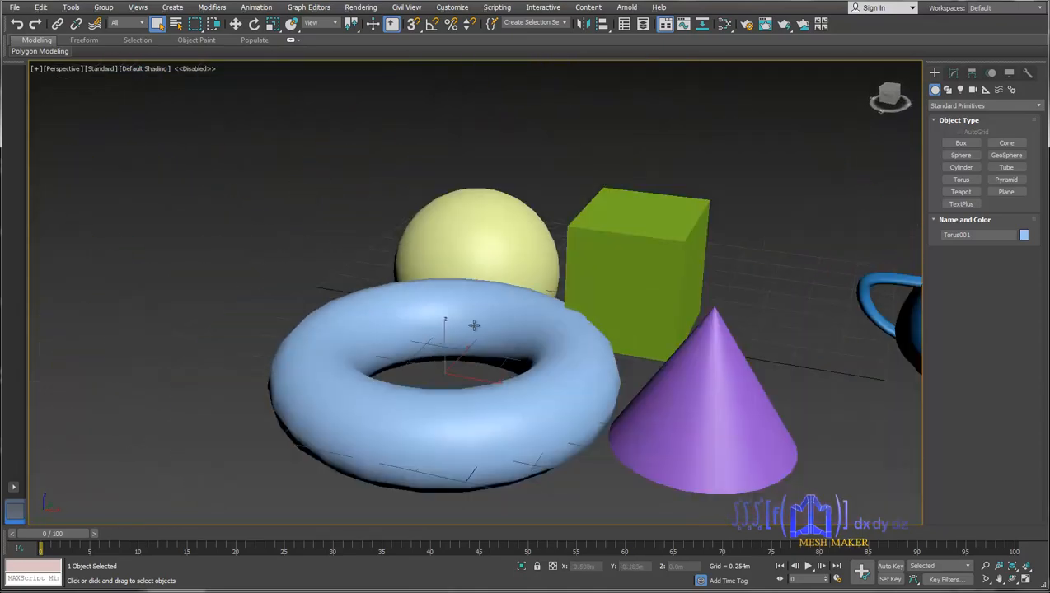
scroll(478, 324, "up", 7)
scroll(478, 324, "down", 7)
middle_click_drag(489, 319, 354, 367)
middle_click_drag(508, 361, 356, 377, "alt")
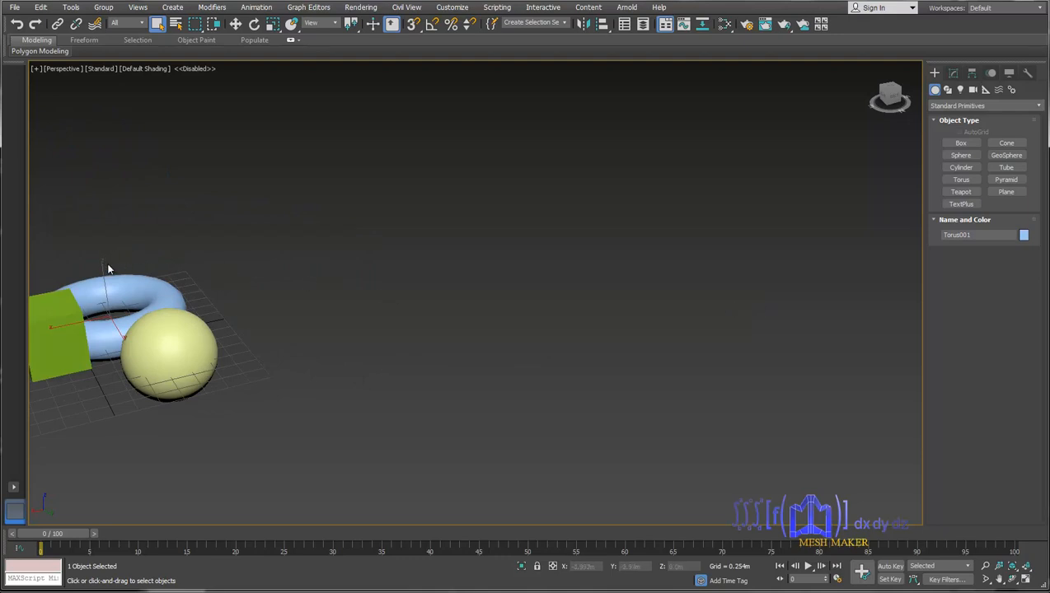
- Zoom repeatedly in and out on the torus in the maximized Perspective viewport
scroll(106, 263, "up", 5)
scroll(107, 272, "down", 5)
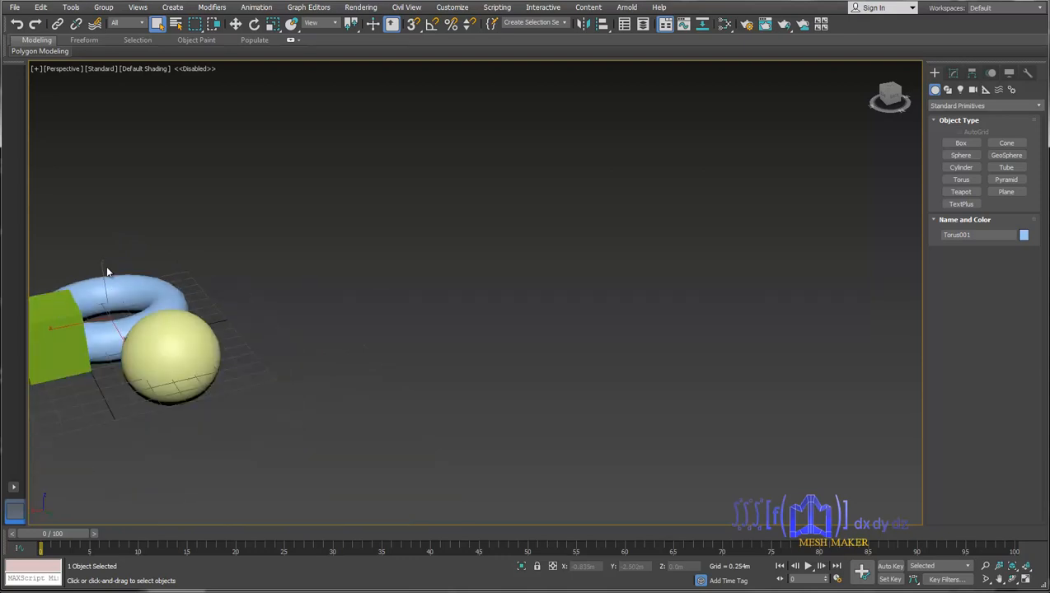
scroll(107, 272, "up", 3)
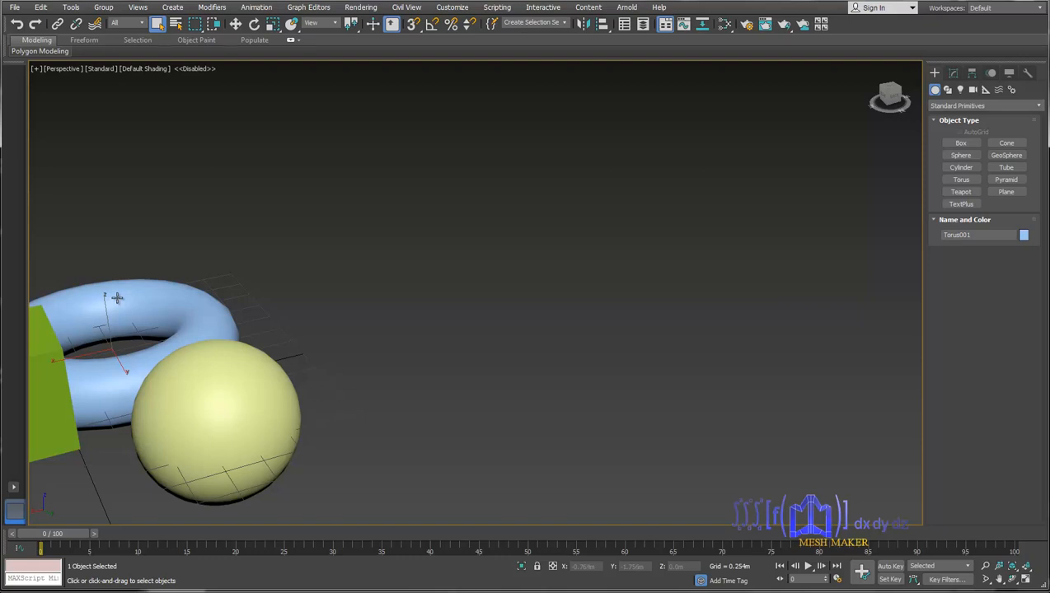
scroll(117, 298, "up", 3)
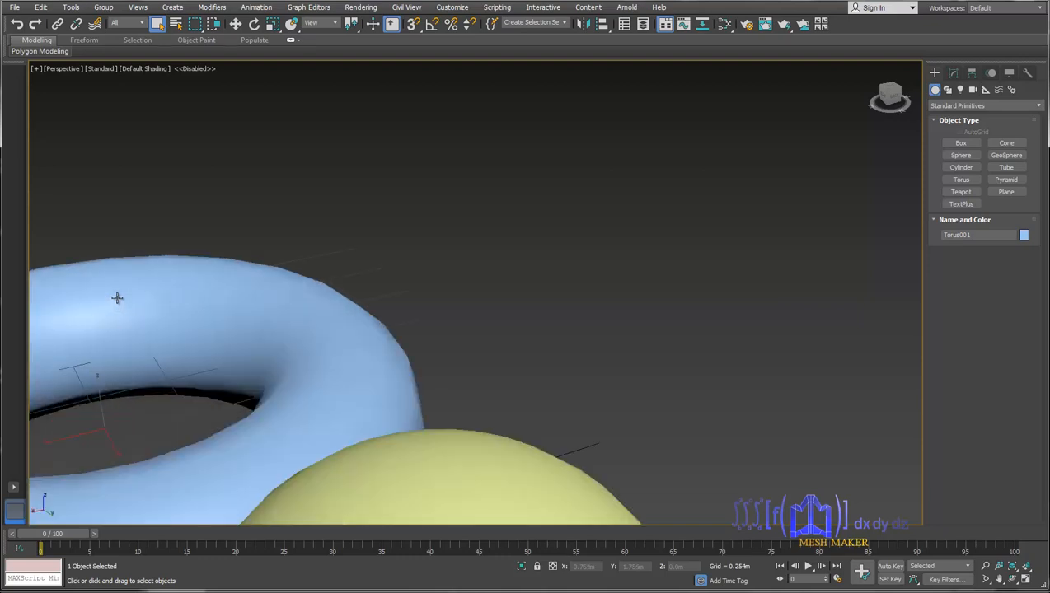
scroll(117, 299, "down", 5)
- Pan the objects toward the ViewCube in the Perspective viewport, and zoom in and out over an empty area
middle_click_drag(122, 298, 873, 74)
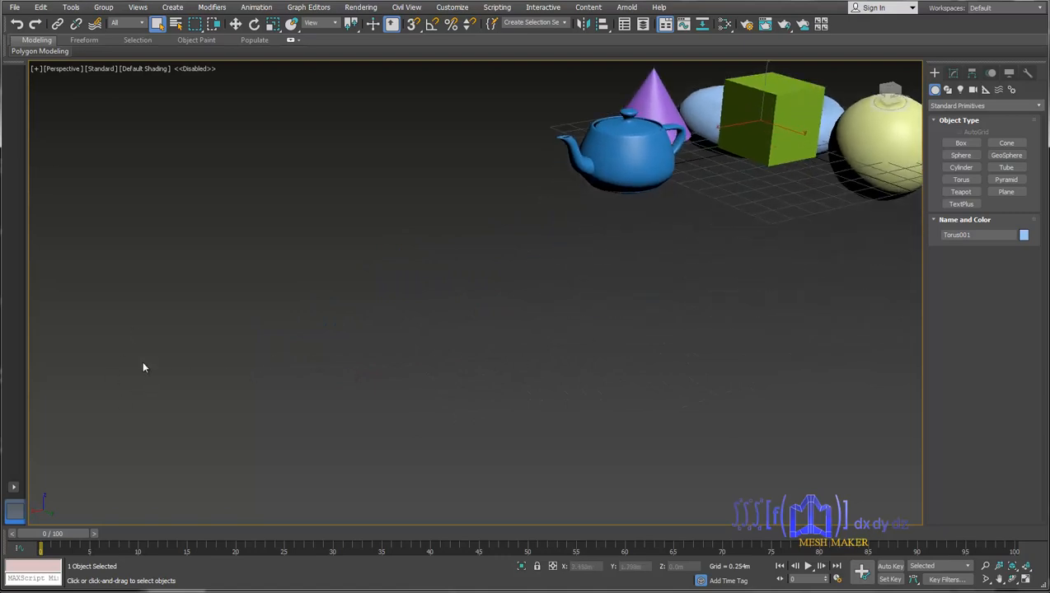
scroll(135, 359, "up", 3)
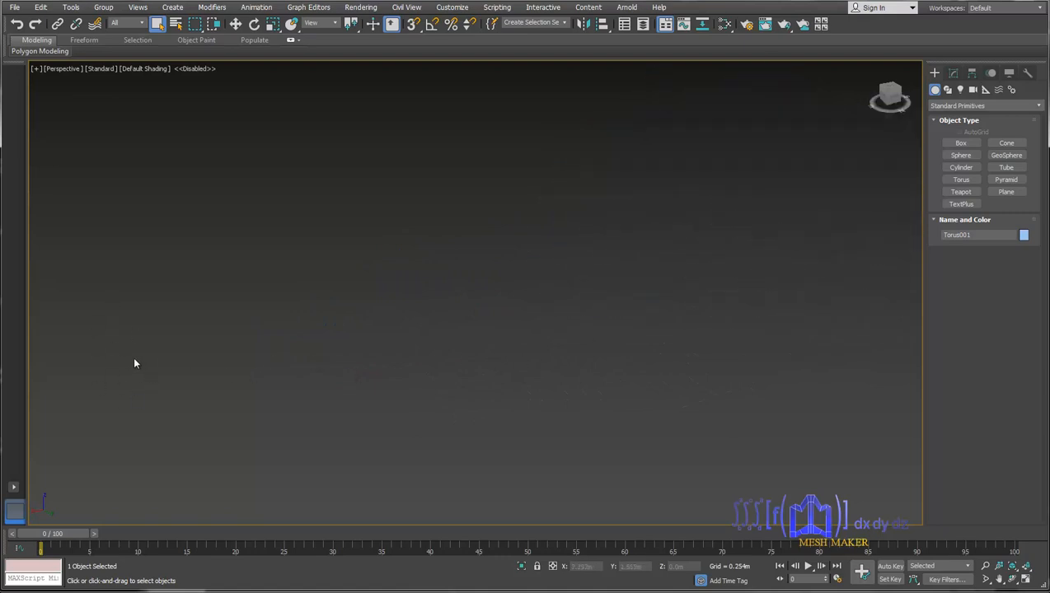
scroll(222, 336, "down", 3)
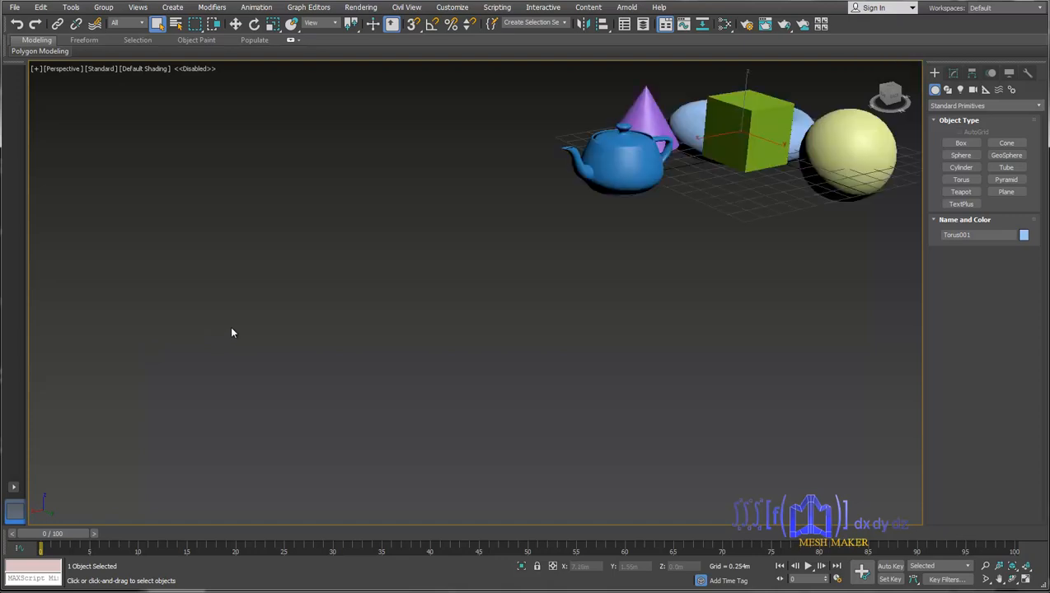
middle_click_drag(423, 305, 626, 304)
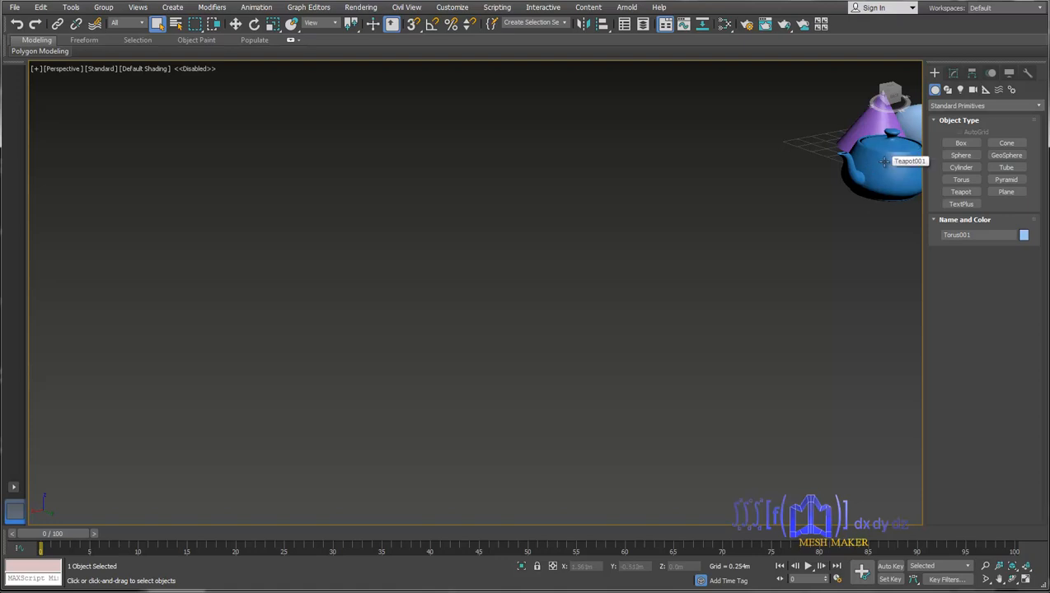
- Zoom in and out on the teapot in the Perspective viewport and pan the objects toward the middle of the view
scroll(880, 161, "up", 5)
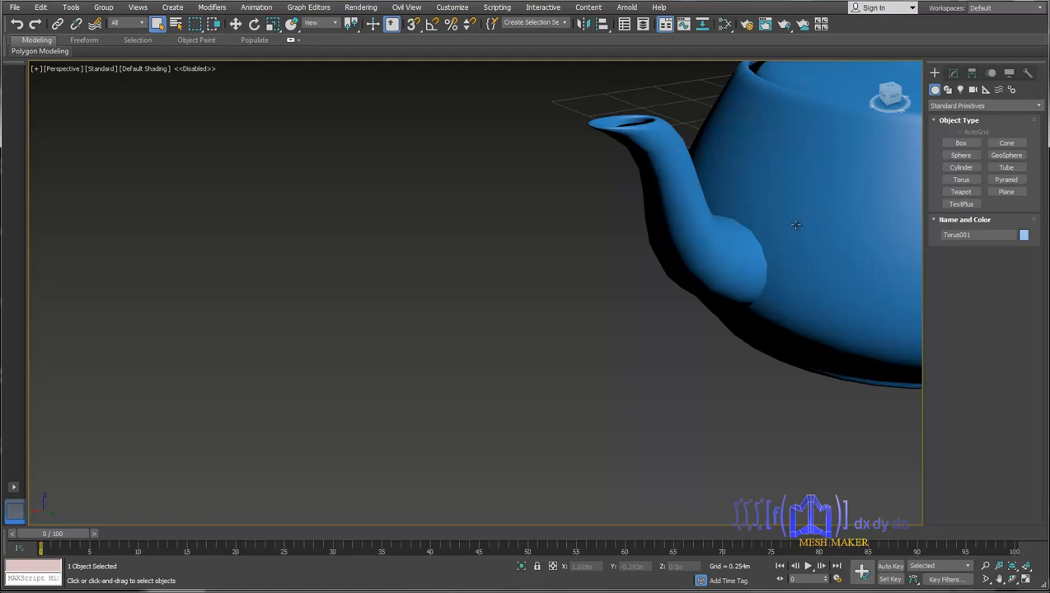
scroll(793, 229, "down", 5)
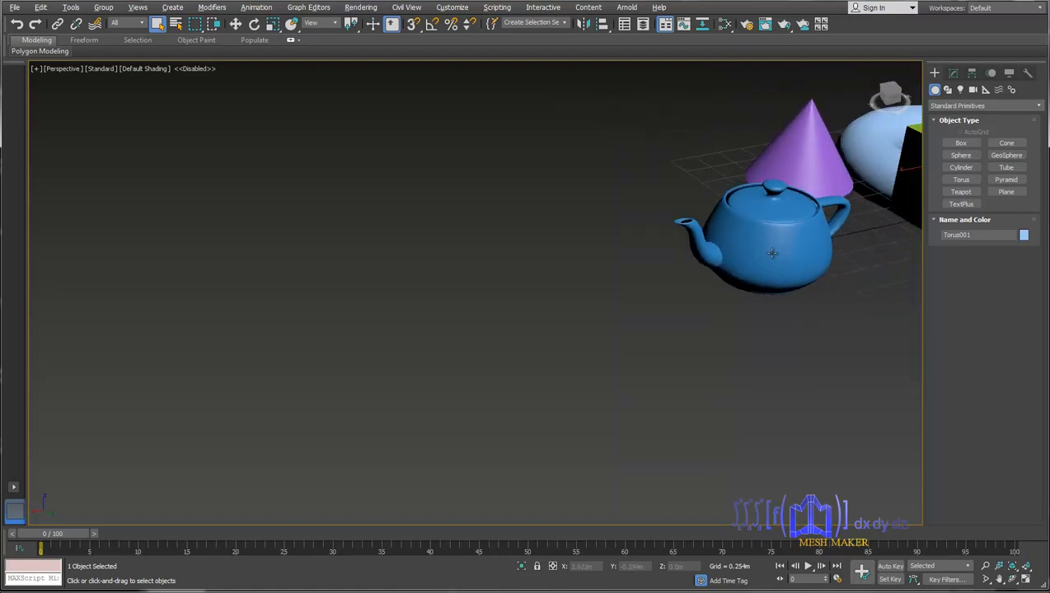
middle_click_drag(772, 253, 593, 275)
scroll(587, 313, "up", 3)
scroll(597, 321, "down", 3)
- Select the sphere, re-enable the disabled Perspective viewport and frame the view on the sphere
left_click(898, 203)
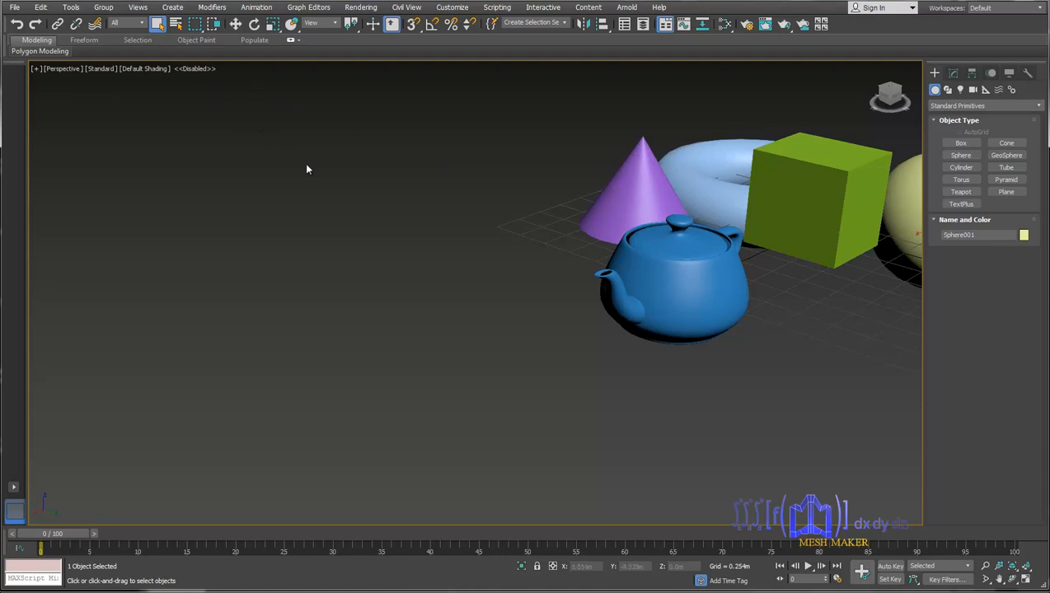
key("d")
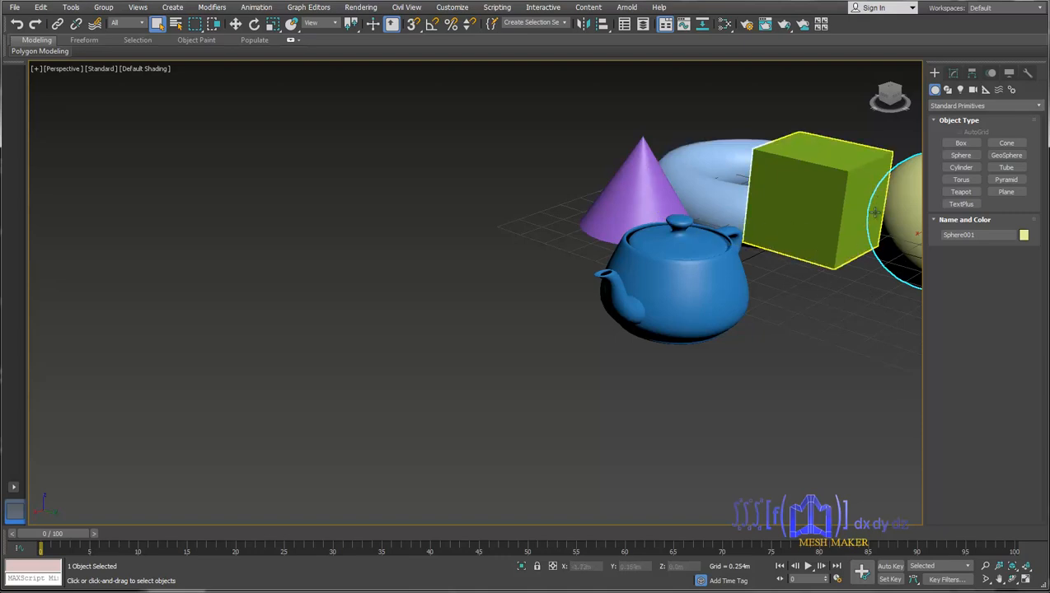
key("z")
middle_click_drag(648, 362, 739, 308, "alt")
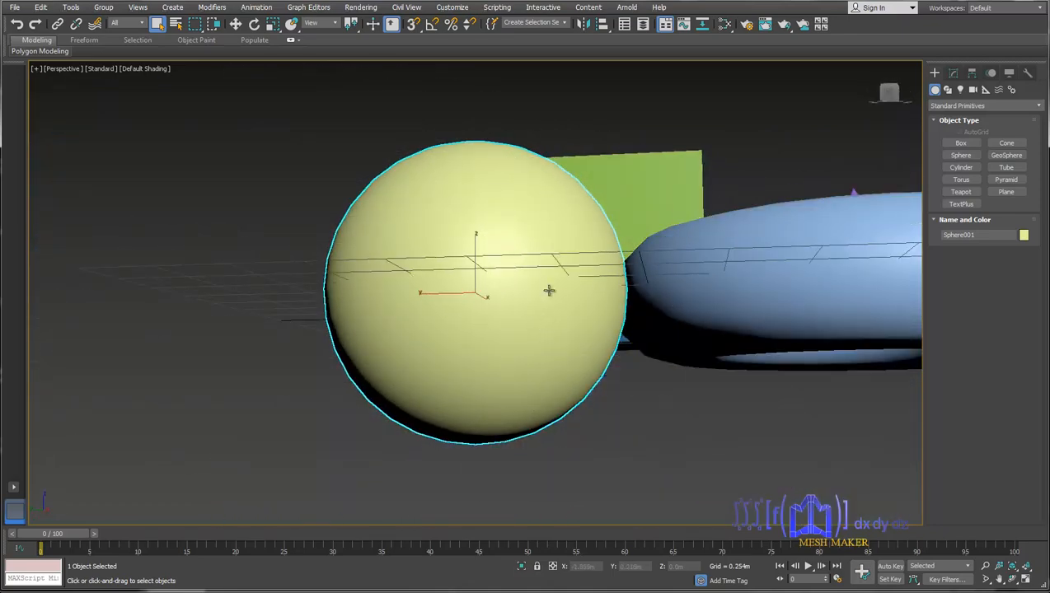
middle_click_drag(548, 291, 587, 325, "alt")
scroll(586, 325, "down", 7)
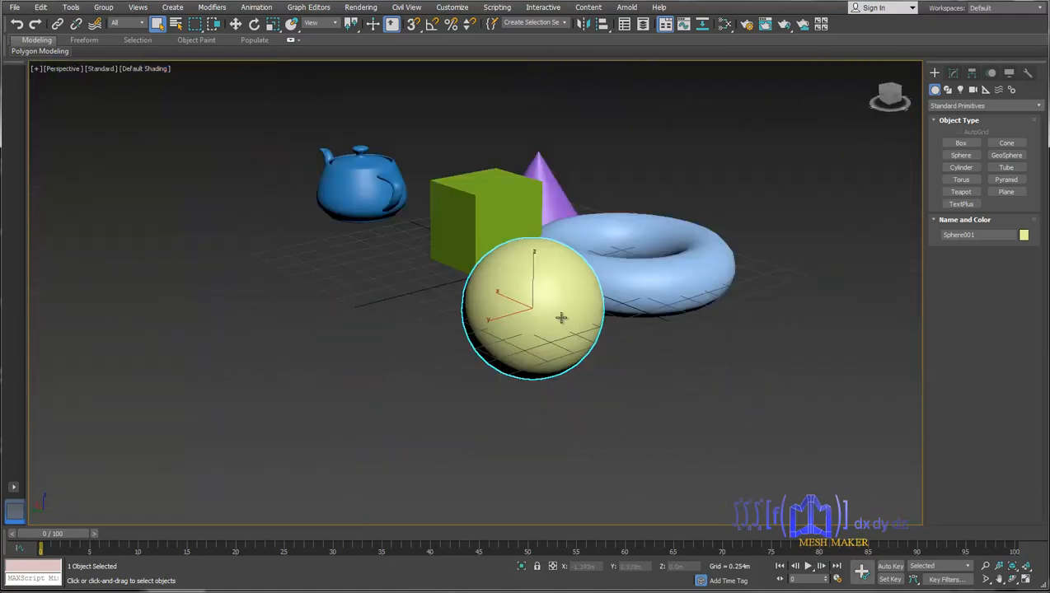
- Orbit and zoom around the selected sphere, moving from the box's side to the cone's side of the scene
scroll(512, 304, "up", 4)
middle_click_drag(485, 296, 655, 315, "alt")
scroll(585, 293, "up", 5)
scroll(634, 322, "down", 2)
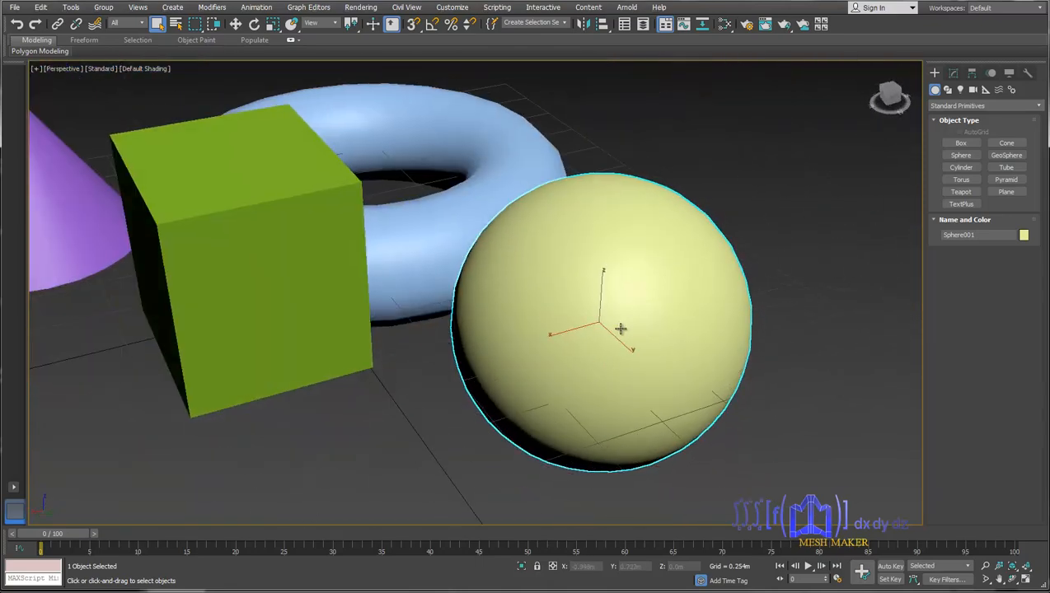
scroll(698, 311, "down", 5)
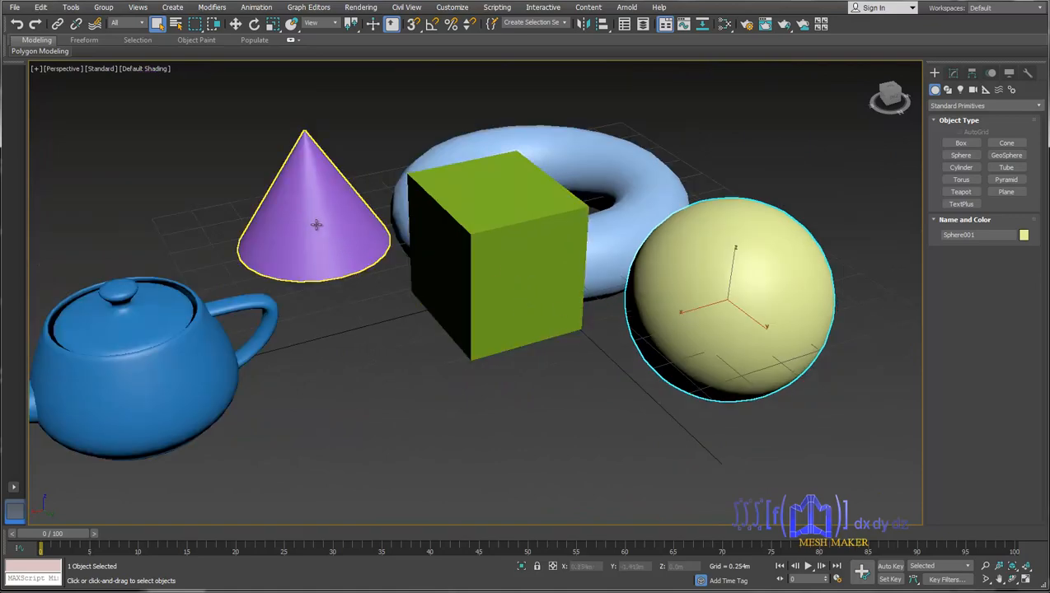
middle_click_drag(311, 223, 66, 155, "alt")
scroll(453, 301, "up", 3)
scroll(449, 253, "down", 3)
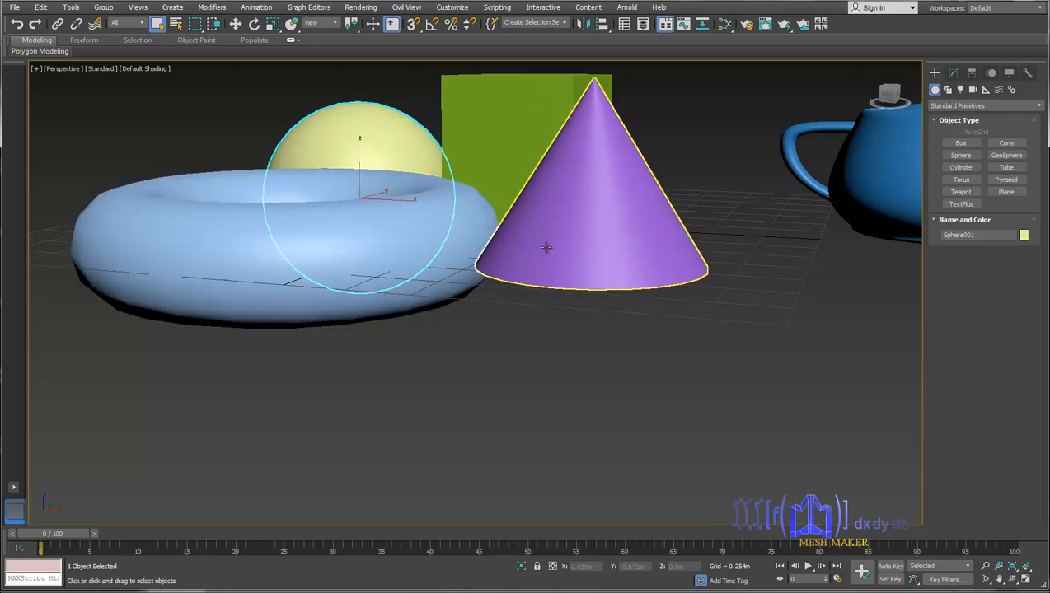
middle_click_drag(591, 239, 520, 305, "alt")
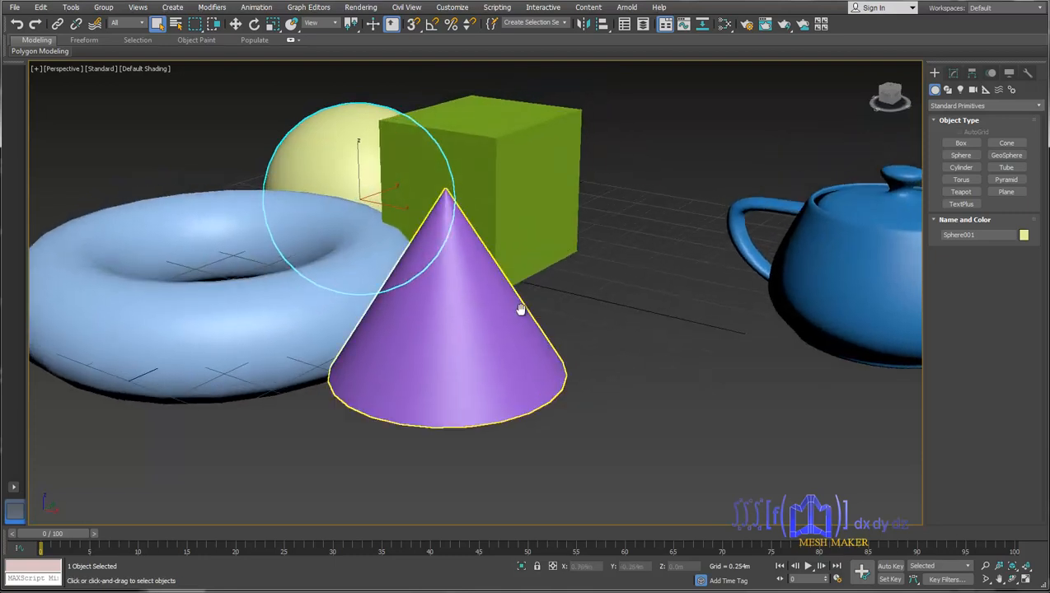
scroll(520, 305, "up", 2)
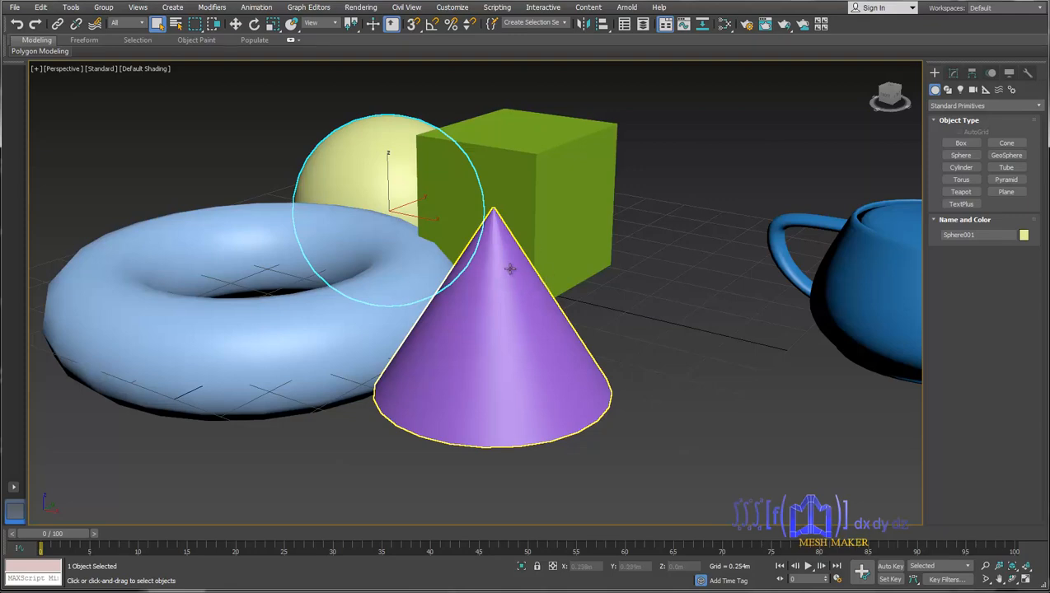
- Select the cone, frame it in the Perspective viewport and orbit to a raised view of all five objects
left_click(506, 287)
key("z")
scroll(485, 327, "down", 4)
middle_click_drag(472, 300, 526, 322, "alt")
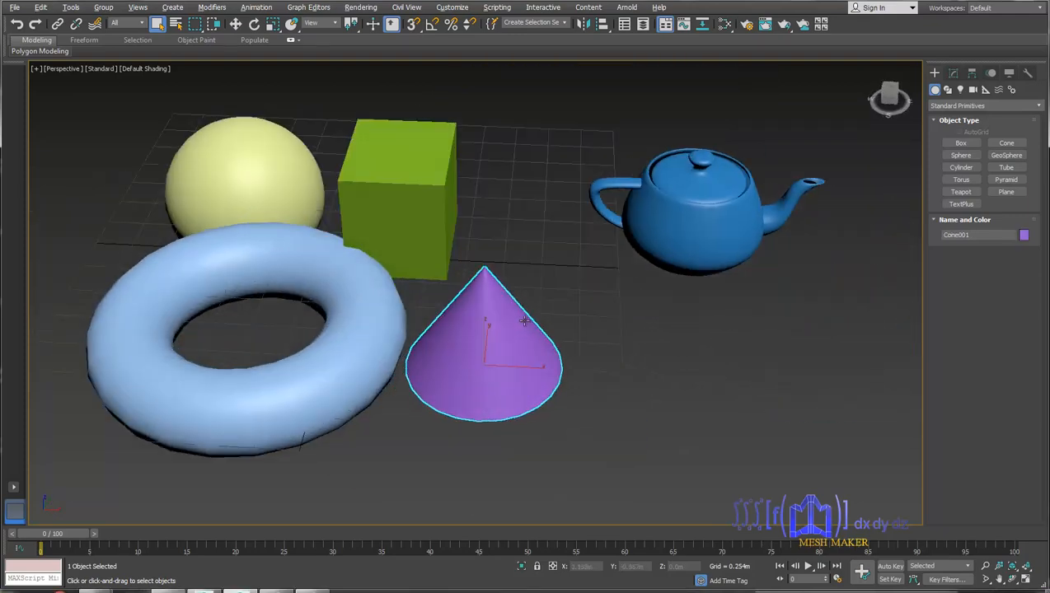
left_click(544, 376)
left_click(567, 301)
left_click(530, 341)
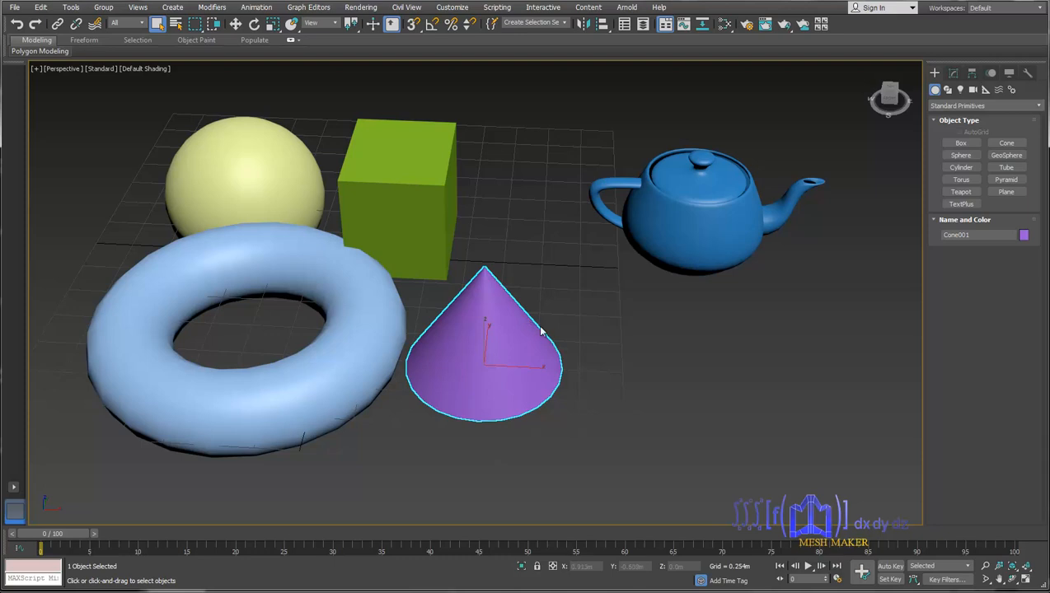
middle_click_drag(543, 335, 560, 331, "alt")
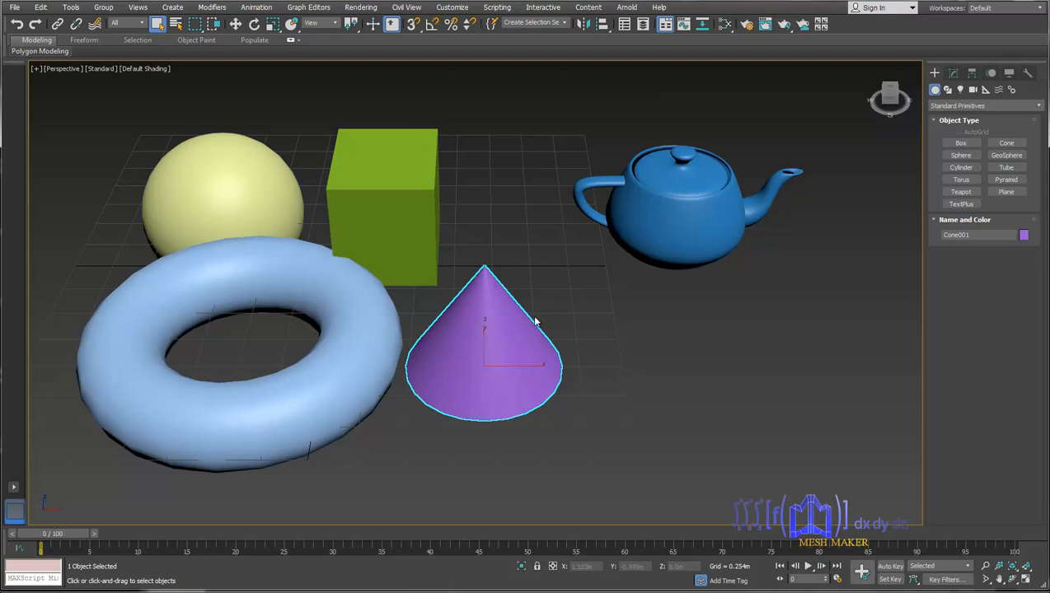
- Switch the Perspective viewport to Wireframe and back to Default Shading twice
key("F3")
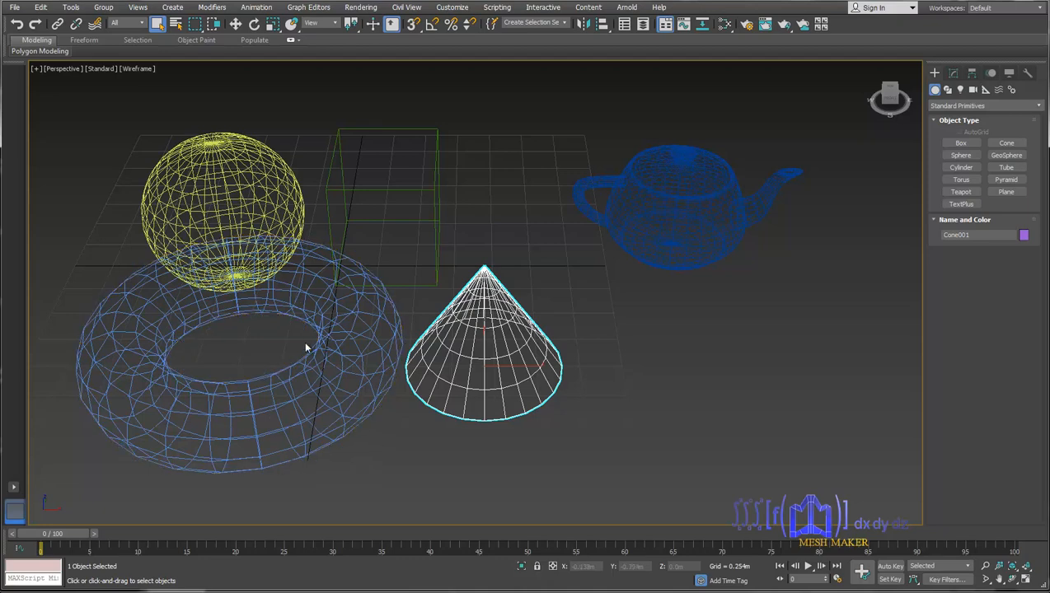
key("F3")
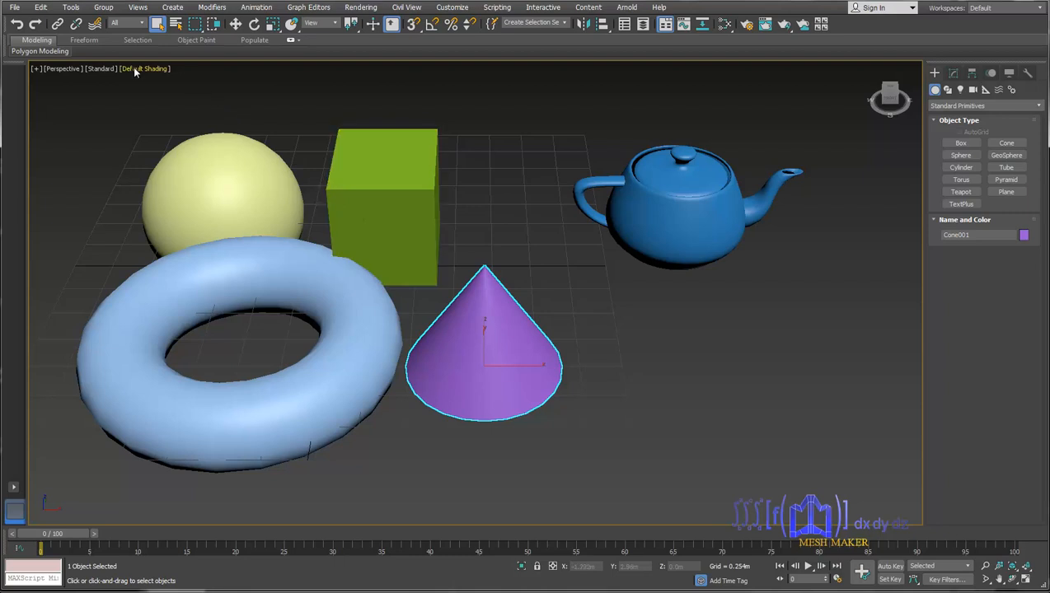
key("F3")
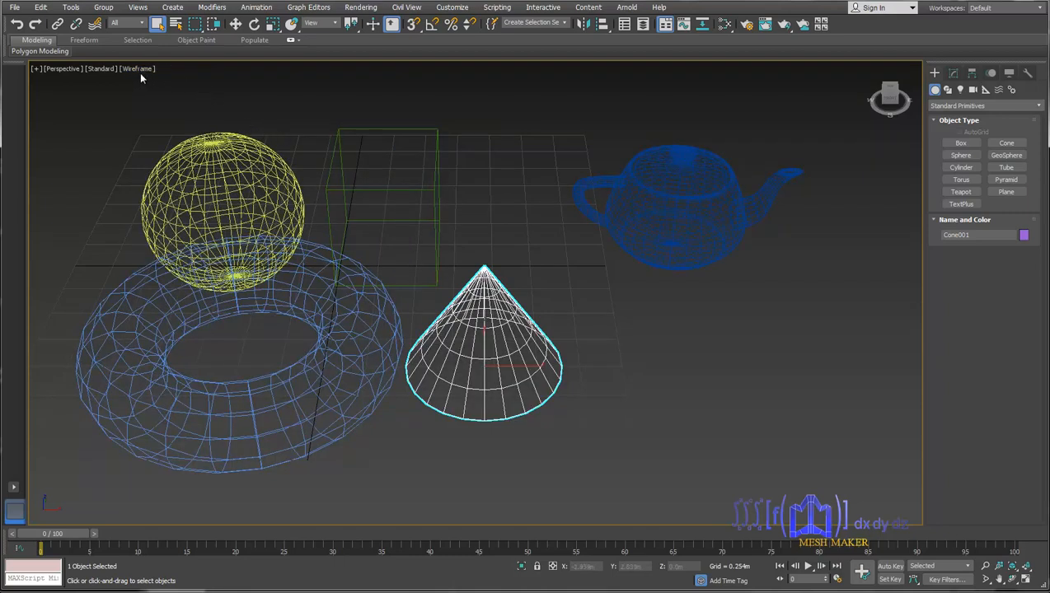
key("F3")
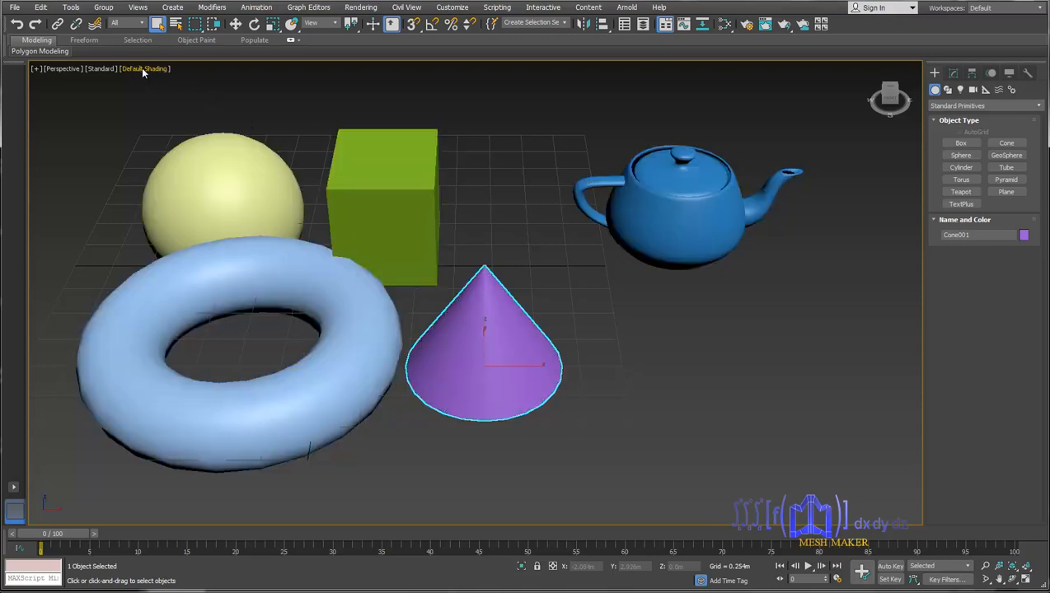
- Show the Perspective viewport's available shading modes, dismiss them without a change and reselect the cone
left_click(142, 69)
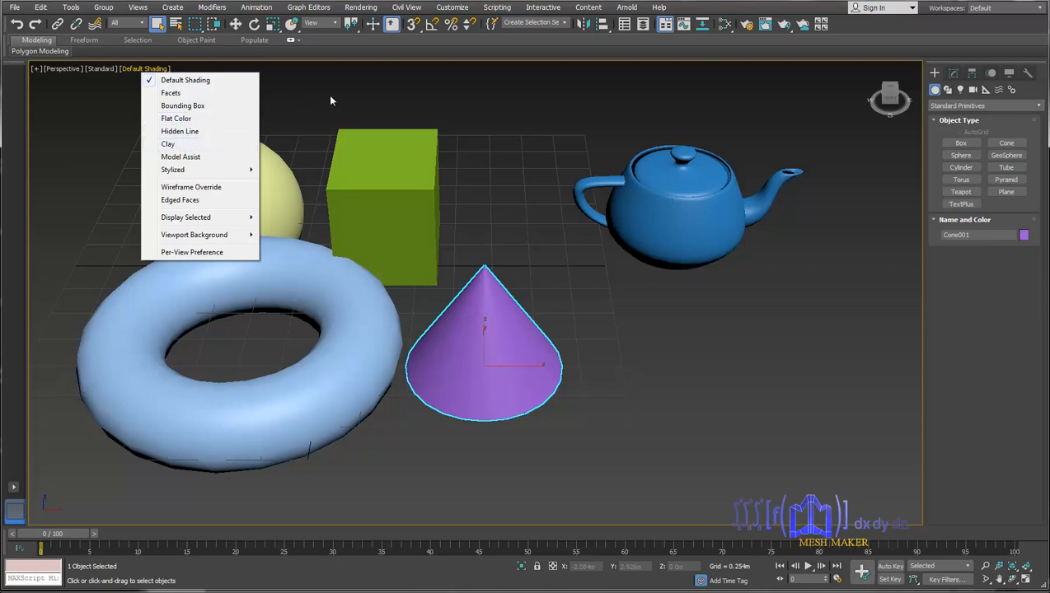
left_click(342, 117)
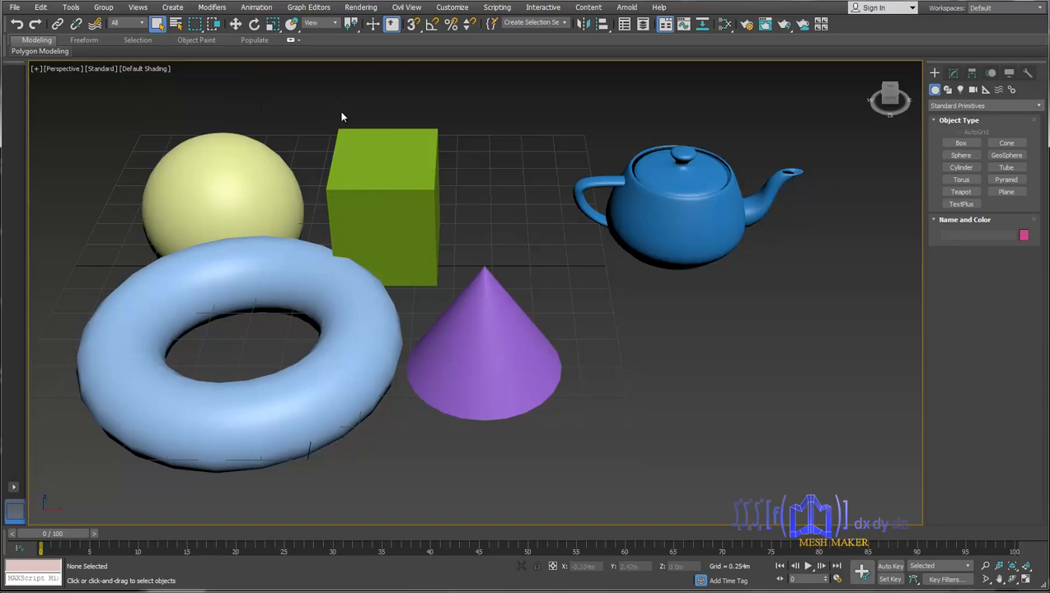
left_click(491, 305)
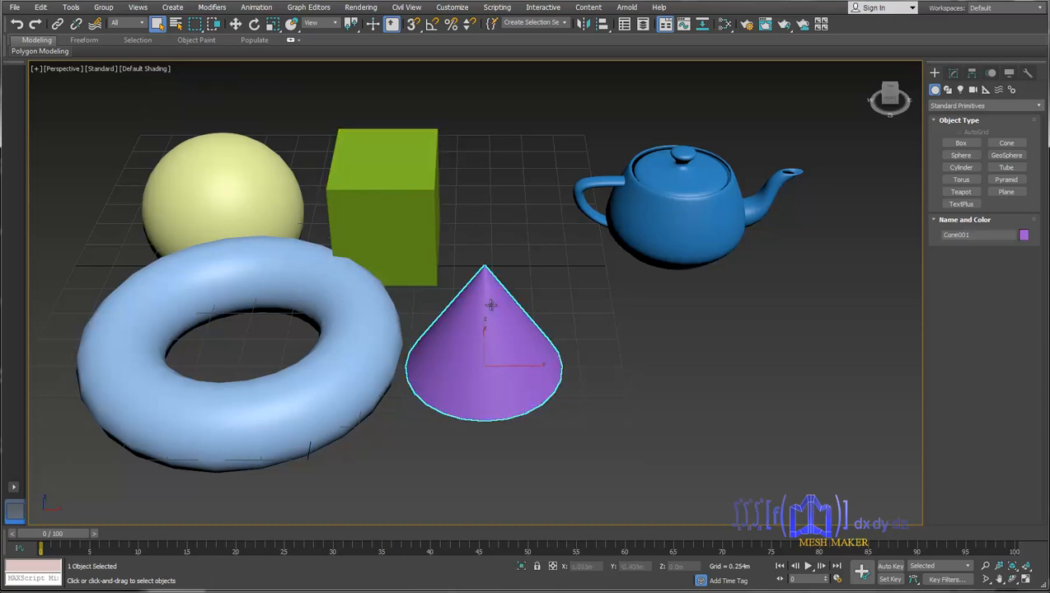
- Display the Perspective viewport in Wireframe and orbit and zoom to view the selected cone through the sphere
key("F3")
key("F3")
key("F3")
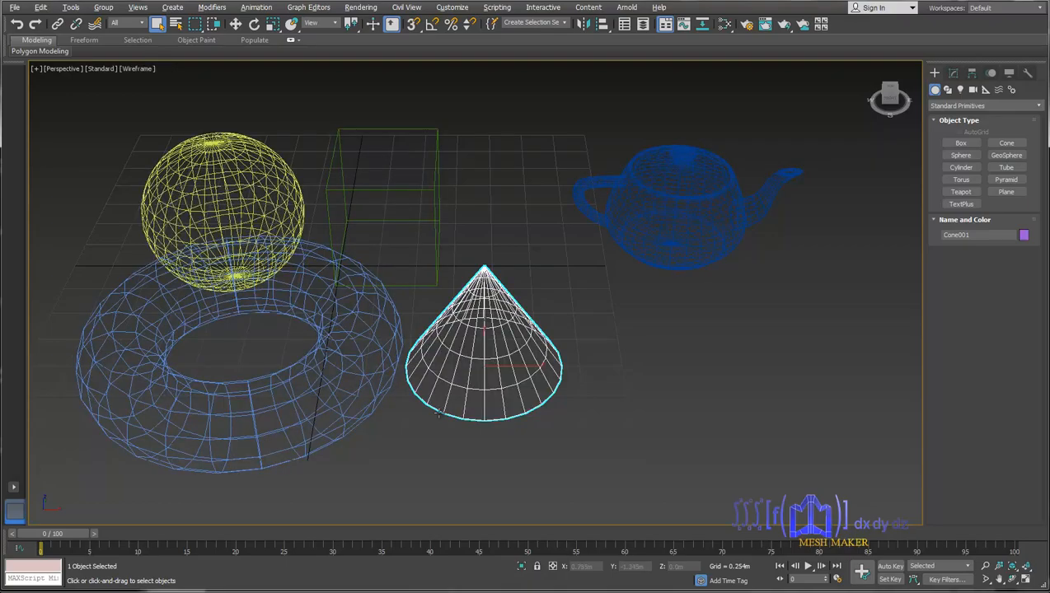
middle_click_drag(438, 414, 585, 377, "alt")
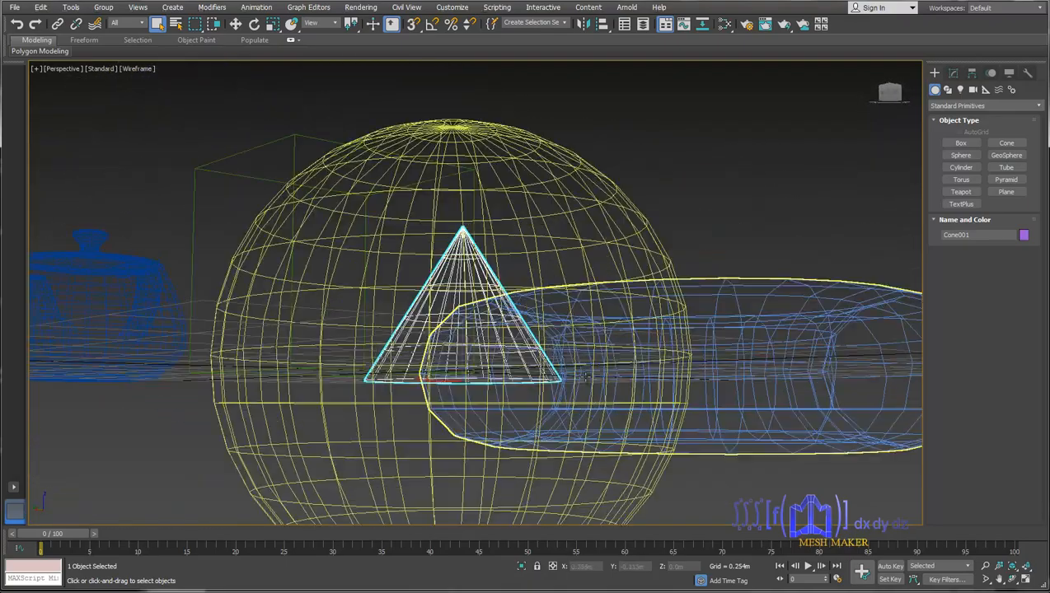
scroll(584, 374, "up", 3)
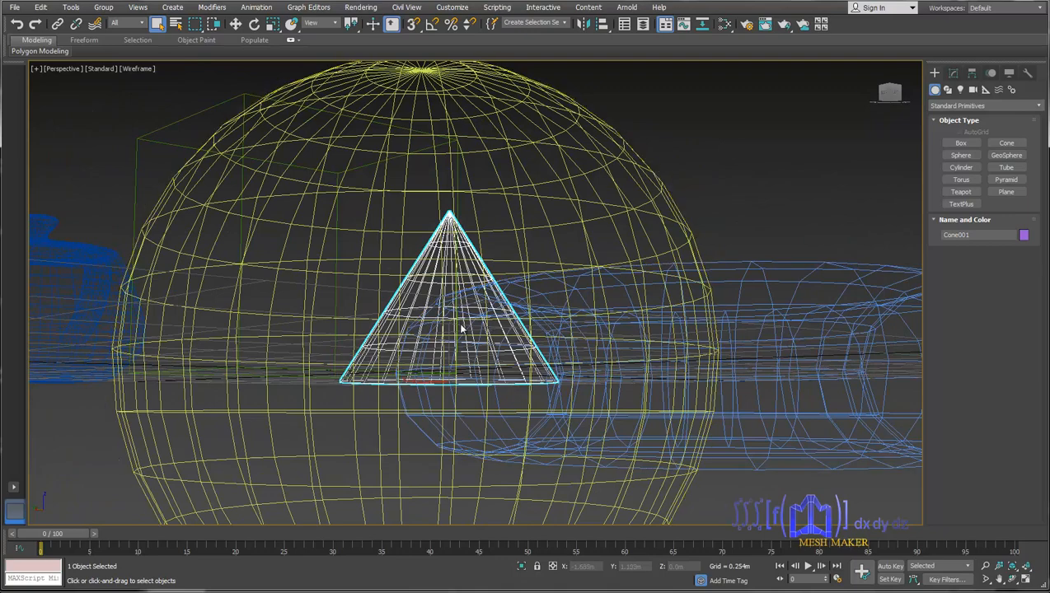
scroll(461, 329, "down", 4)
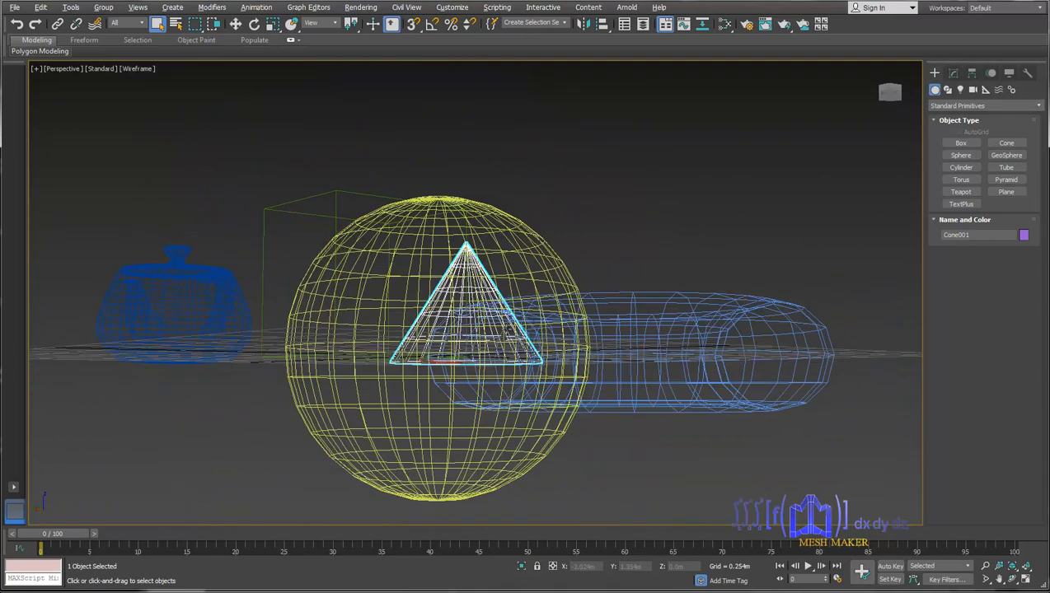
middle_click_drag(508, 334, 499, 341, "alt")
- Return the Perspective viewport to Default Shading with Edged Faces turned on, and select the sphere
key("F3")
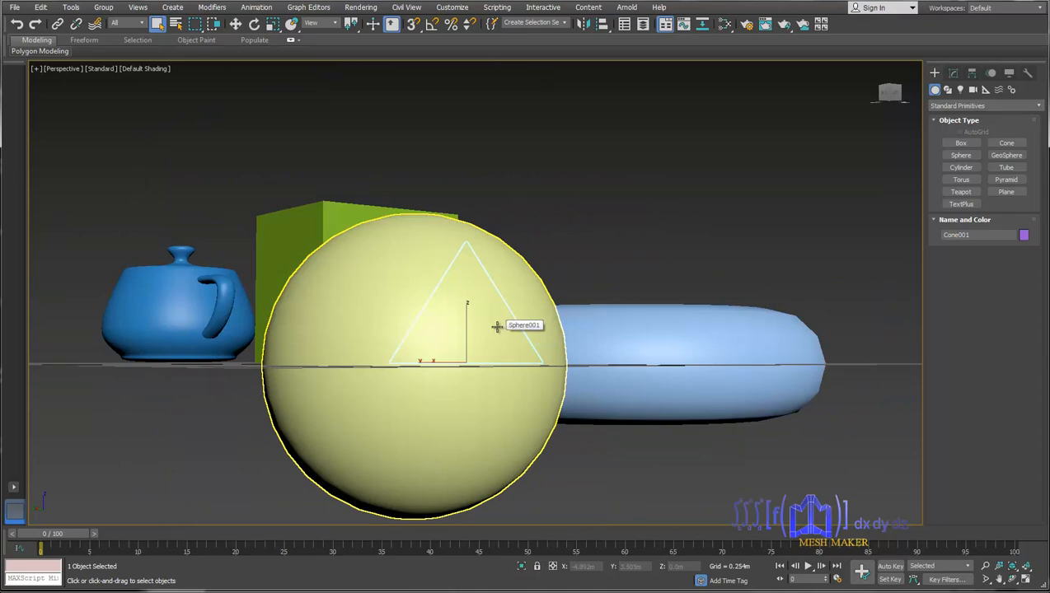
key("F4")
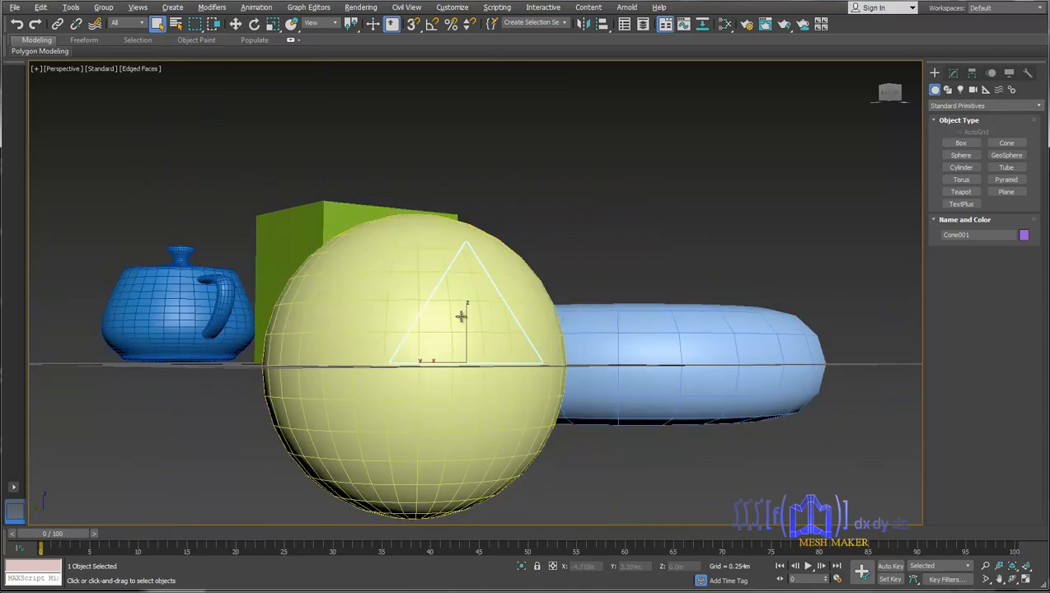
middle_click_drag(461, 317, 415, 365, "alt")
left_click(392, 378)
scroll(507, 319, "down", 3)
middle_click_drag(582, 305, 508, 310, "alt")
scroll(565, 270, "down", 3)
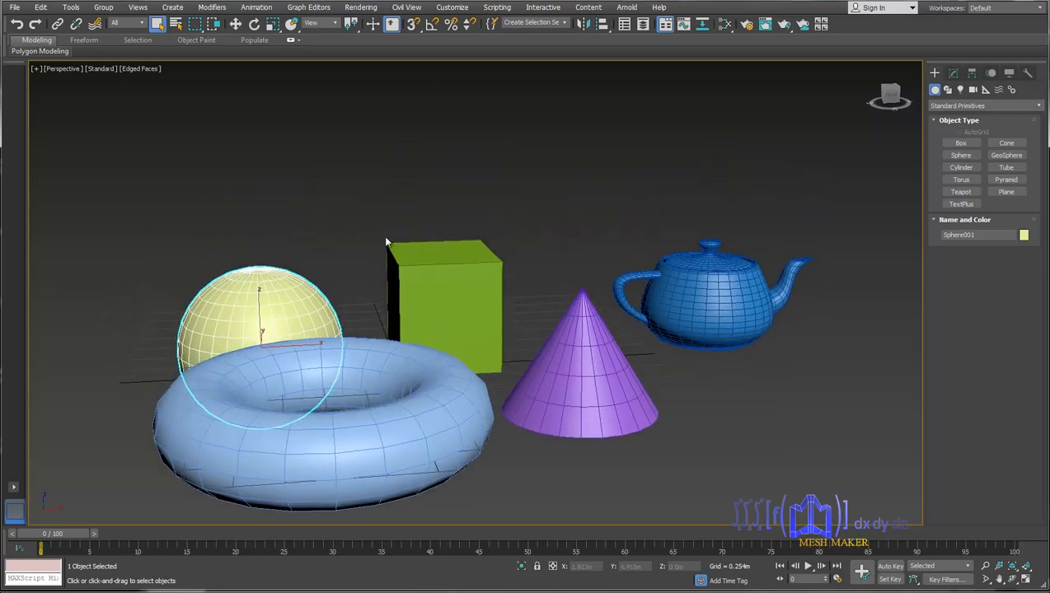